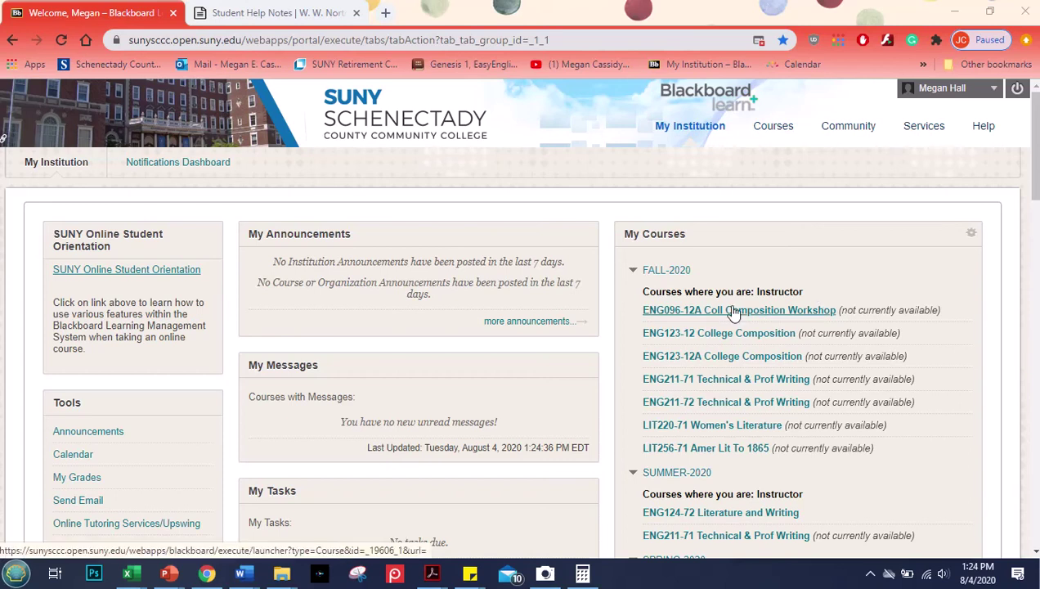
- Open the ENG096-12A composition workshop course from My Courses
{"action": "left_click", "coordinate": [734, 311]}
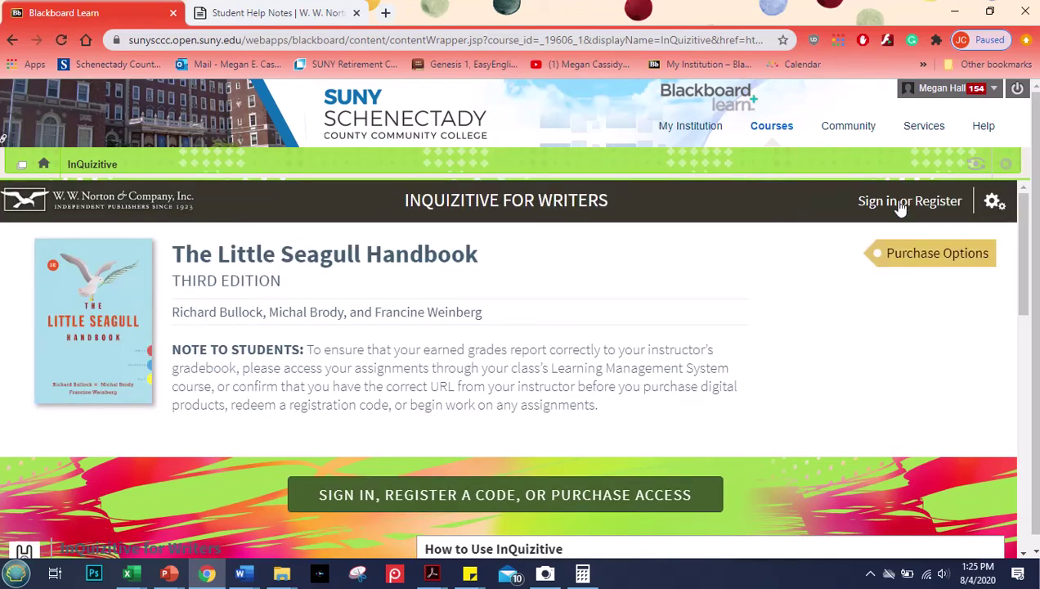
- Review the handbook's purchase options, including the $15.00 ebook with InQuizitive access, then close them
{"action": "left_click", "coordinate": [932, 256]}
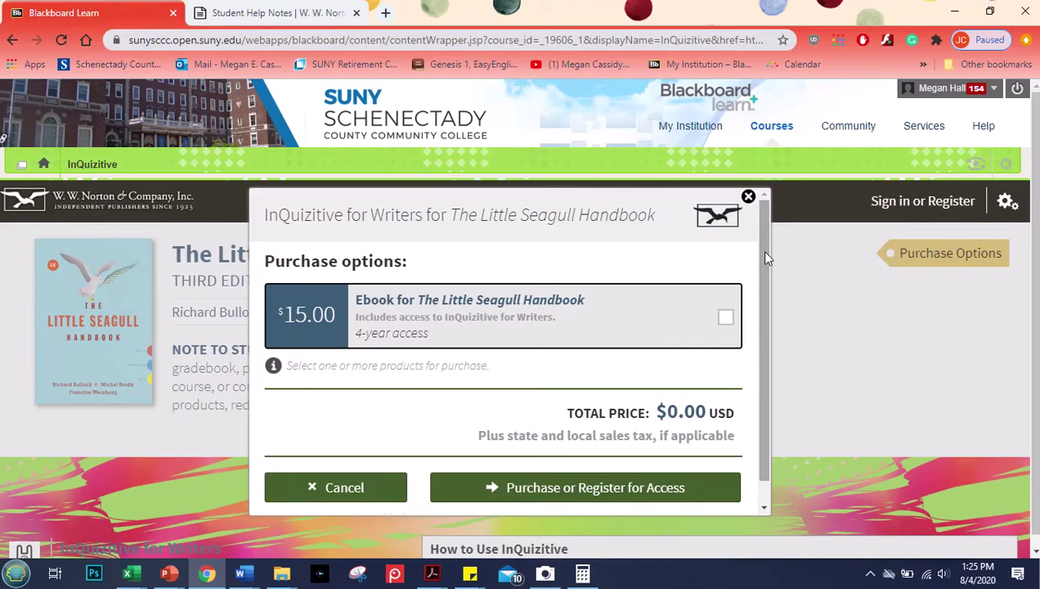
{"action": "left_click_drag", "start_coordinate": [766, 256], "coordinate": [768, 300]}
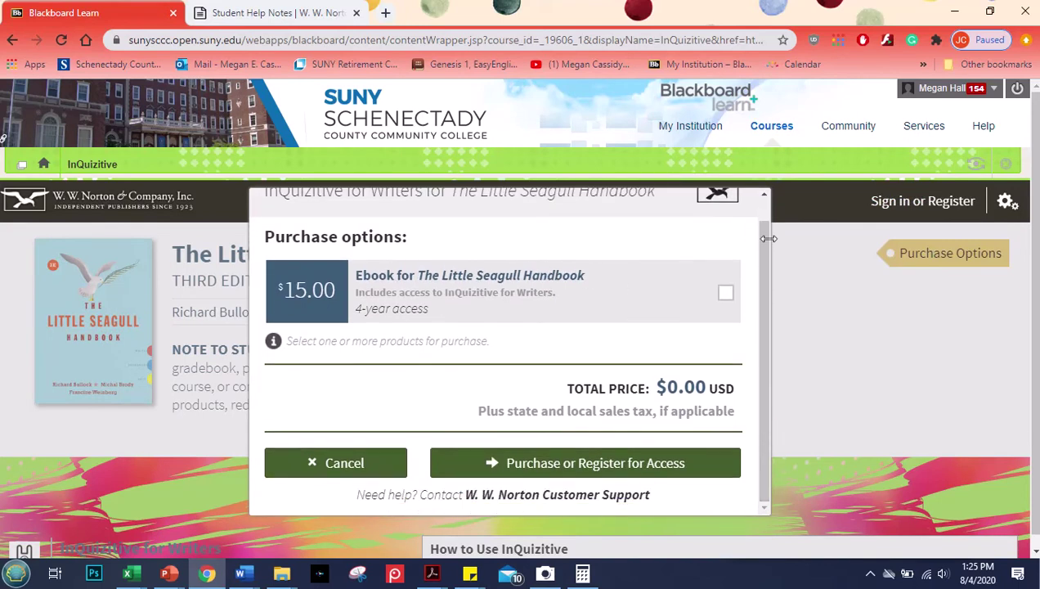
{"action": "left_click_drag", "start_coordinate": [766, 254], "coordinate": [755, 214]}
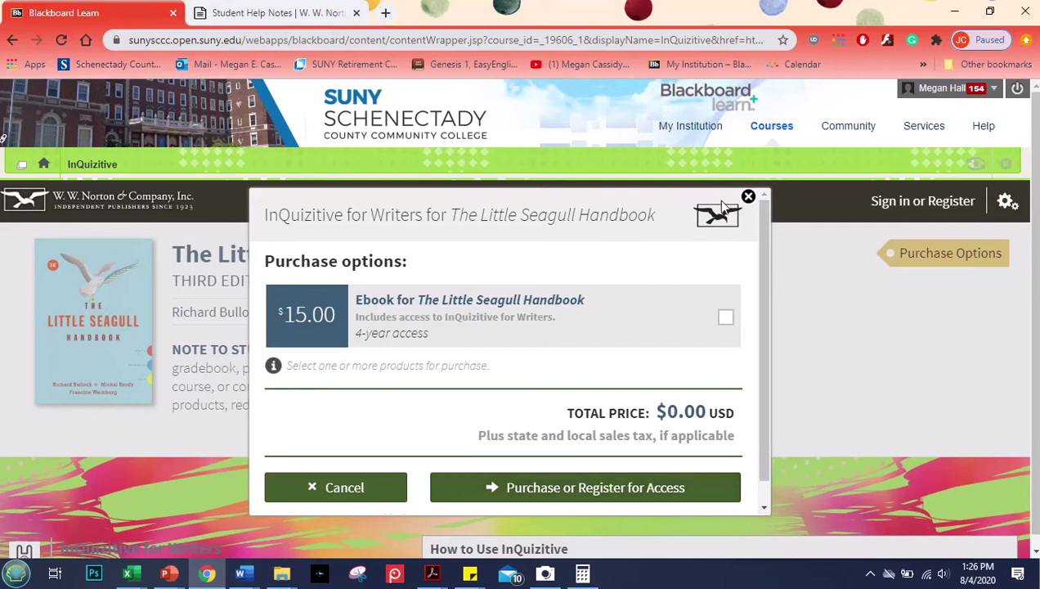
{"action": "left_click", "coordinate": [748, 198]}
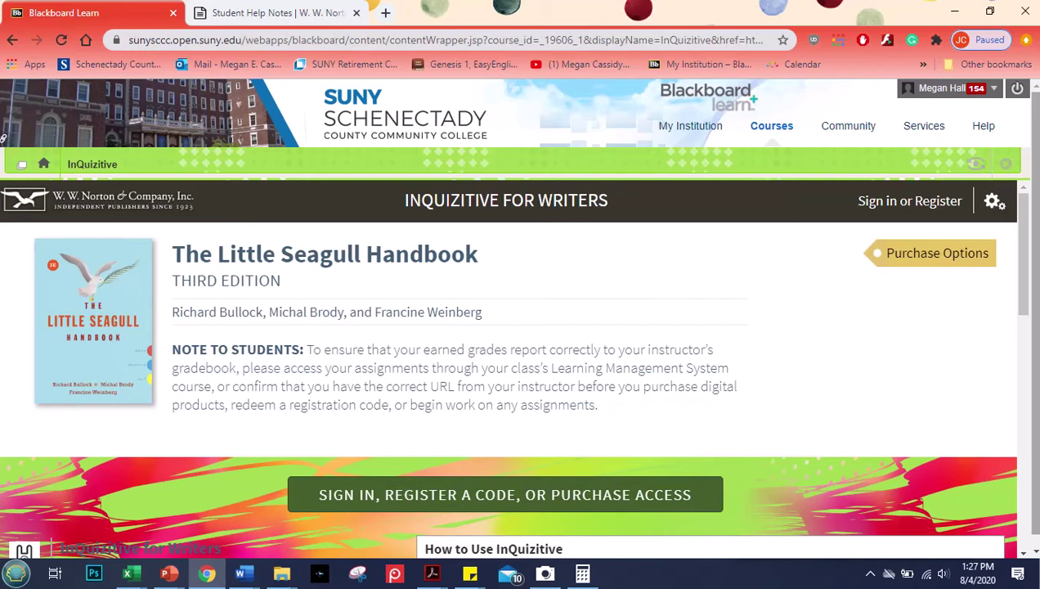
{"action": "scroll", "coordinate": [1020, 262], "scroll_direction": "down", "scroll_amount": 1}
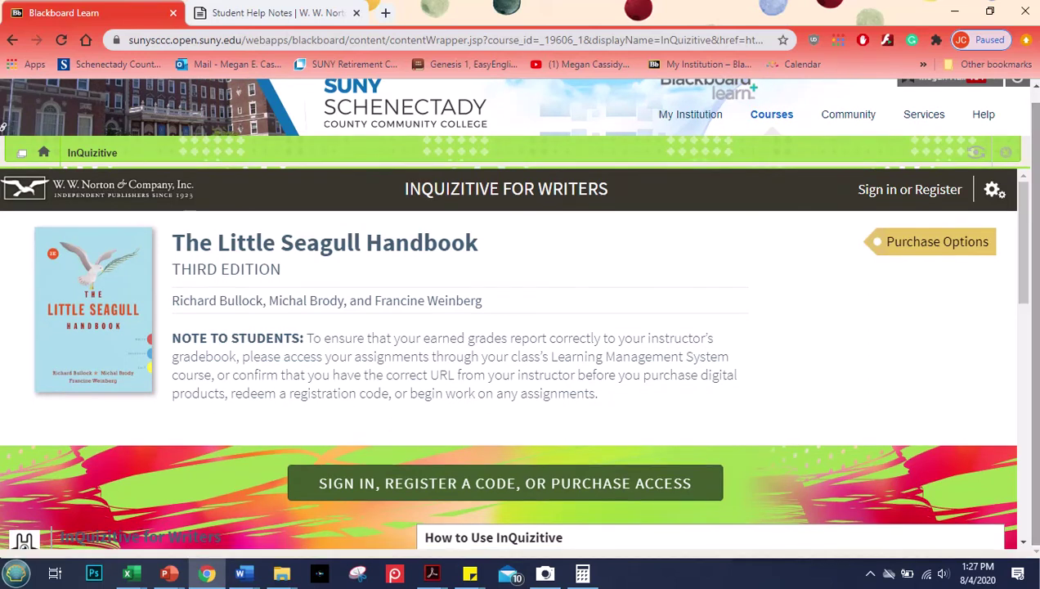
{"action": "left_click_drag", "start_coordinate": [1021, 262], "coordinate": [1012, 331]}
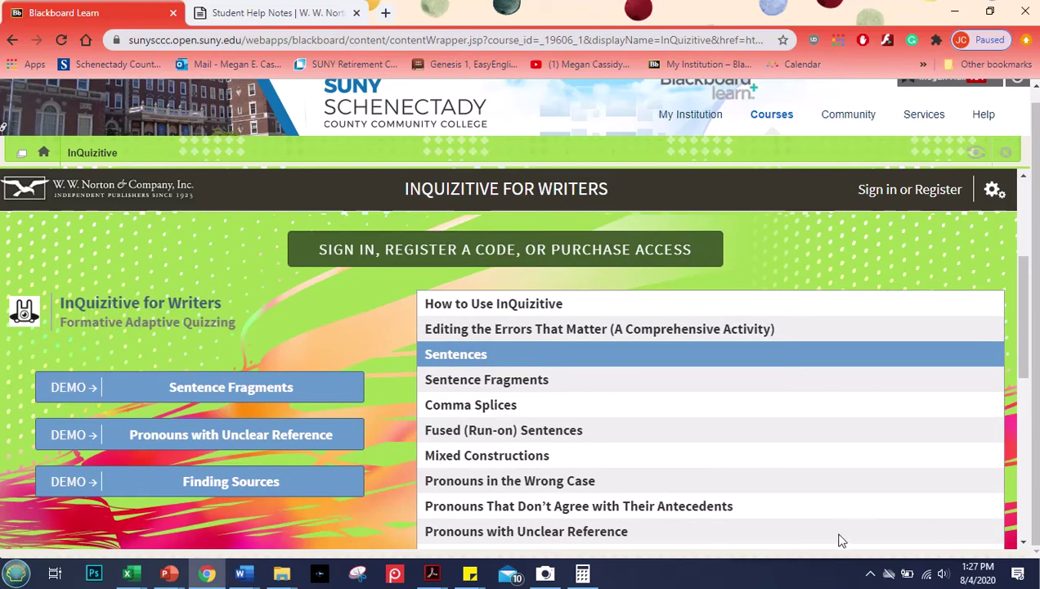
{"action": "left_click_drag", "start_coordinate": [1024, 282], "coordinate": [1027, 409]}
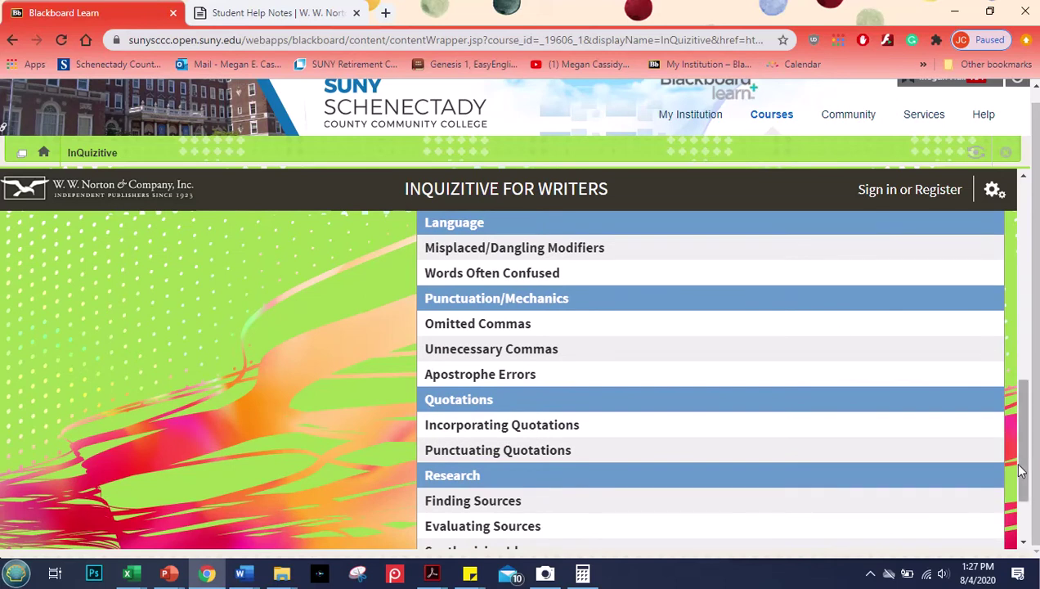
{"action": "left_click_drag", "start_coordinate": [1025, 461], "coordinate": [1014, 252]}
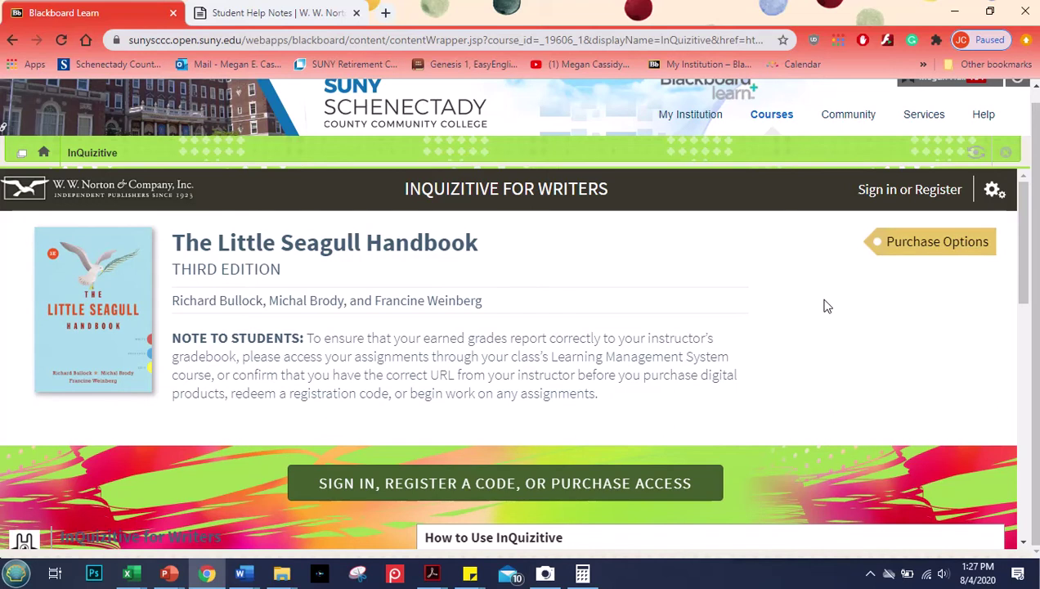
{"action": "left_click_drag", "start_coordinate": [1022, 257], "coordinate": [1028, 385]}
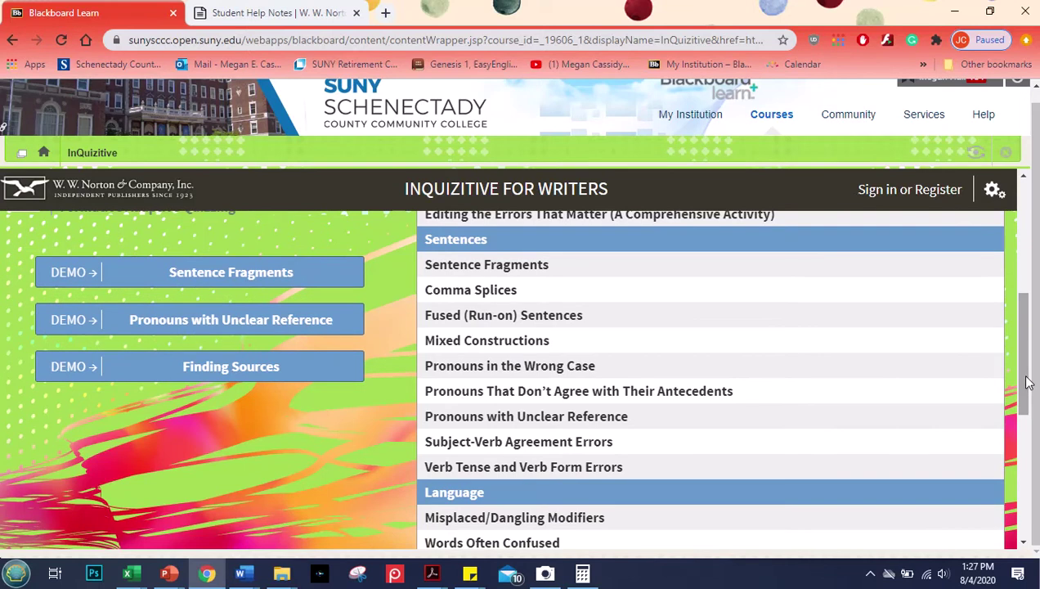
{"action": "left_click_drag", "start_coordinate": [1028, 383], "coordinate": [1028, 220]}
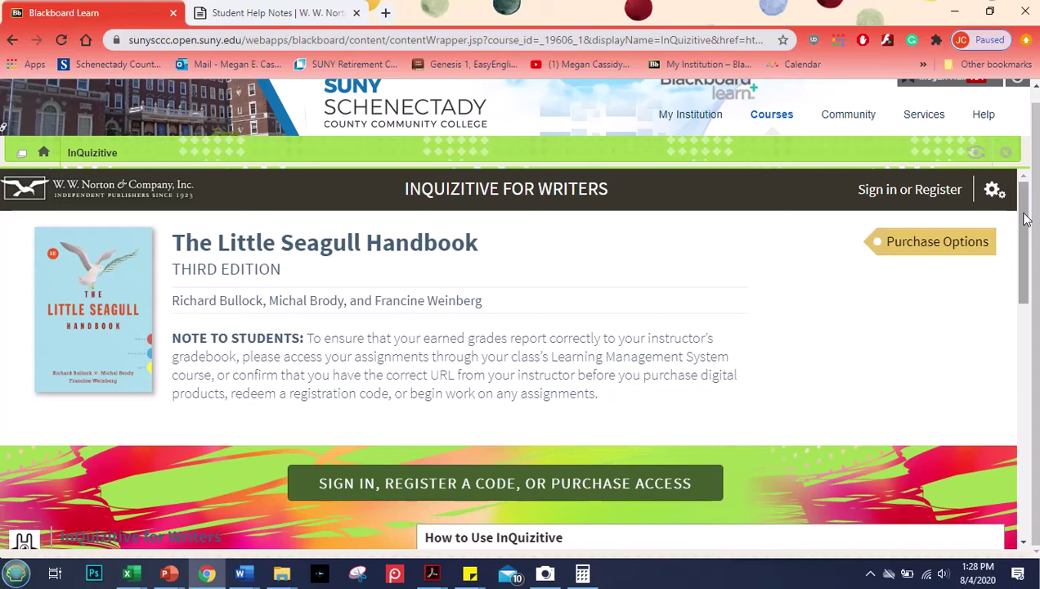
- Fill the sign-in form with the saved login, then choose 'No, I need to register'
{"action": "left_click", "coordinate": [907, 190]}
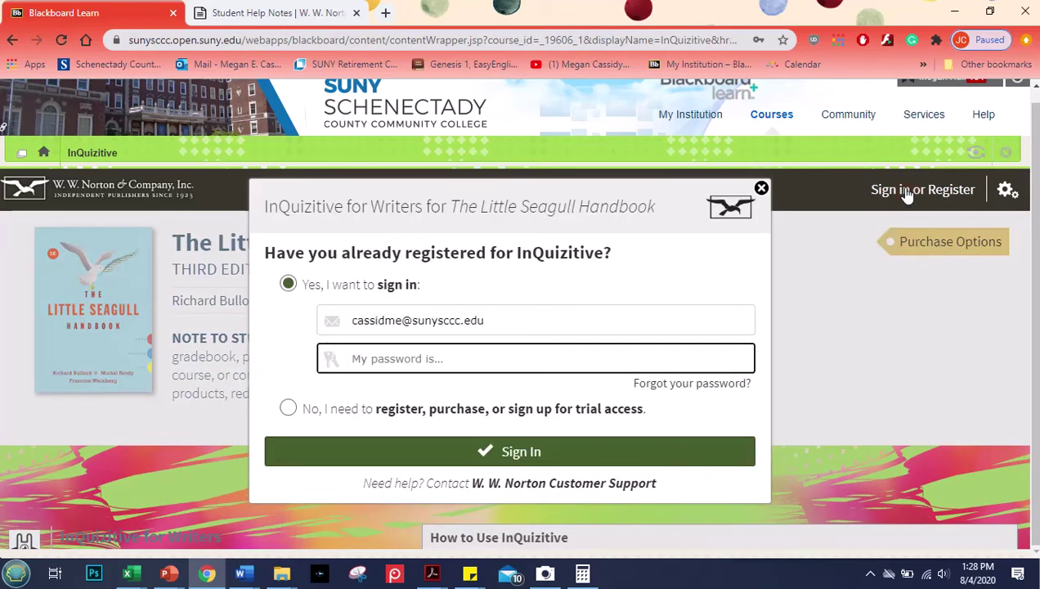
{"action": "double_click", "coordinate": [498, 318]}
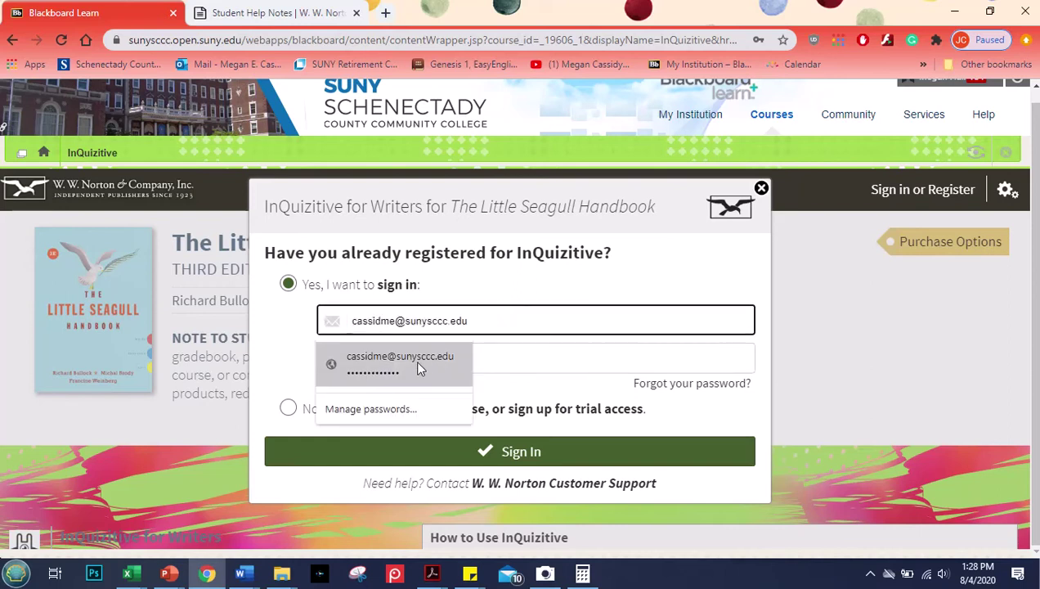
{"action": "left_click", "coordinate": [418, 368]}
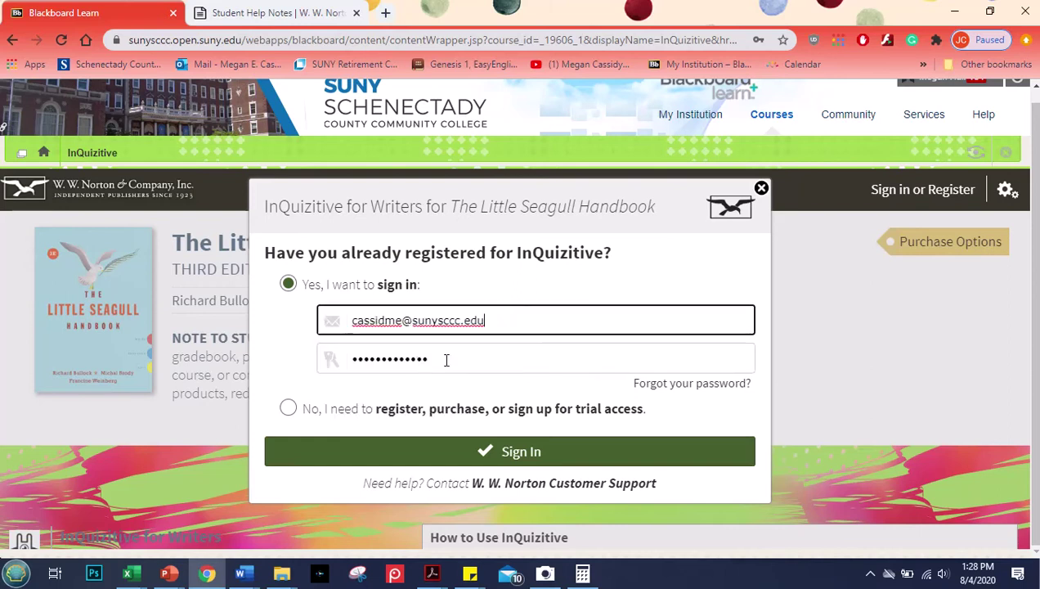
{"action": "left_click", "coordinate": [454, 359]}
{"action": "left_click", "coordinate": [653, 276]}
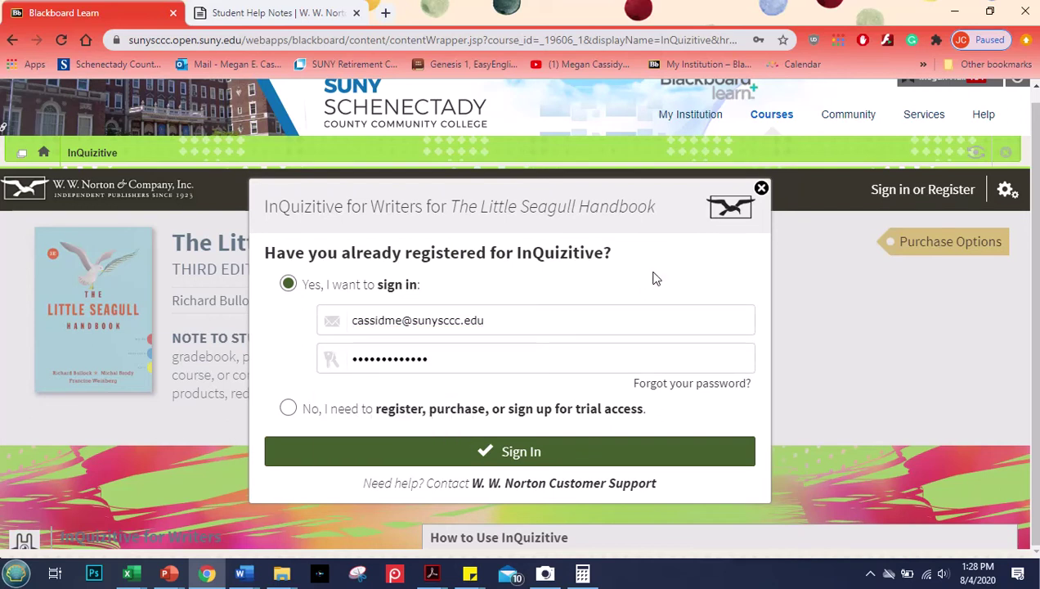
{"action": "left_click", "coordinate": [288, 409]}
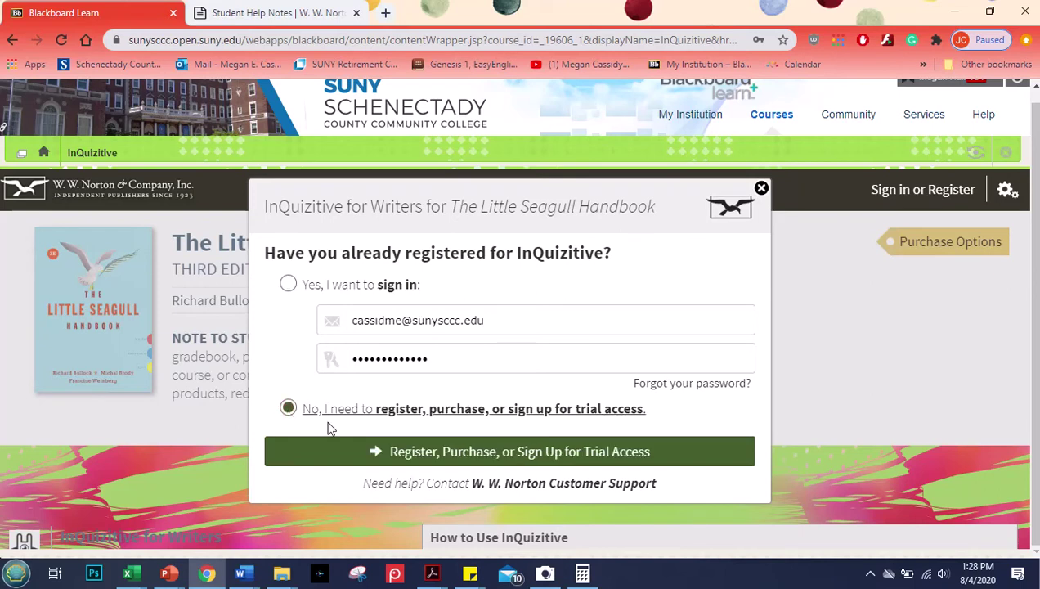
- Open the registration form and check the prefilled name and school email fields
{"action": "left_click", "coordinate": [432, 453]}
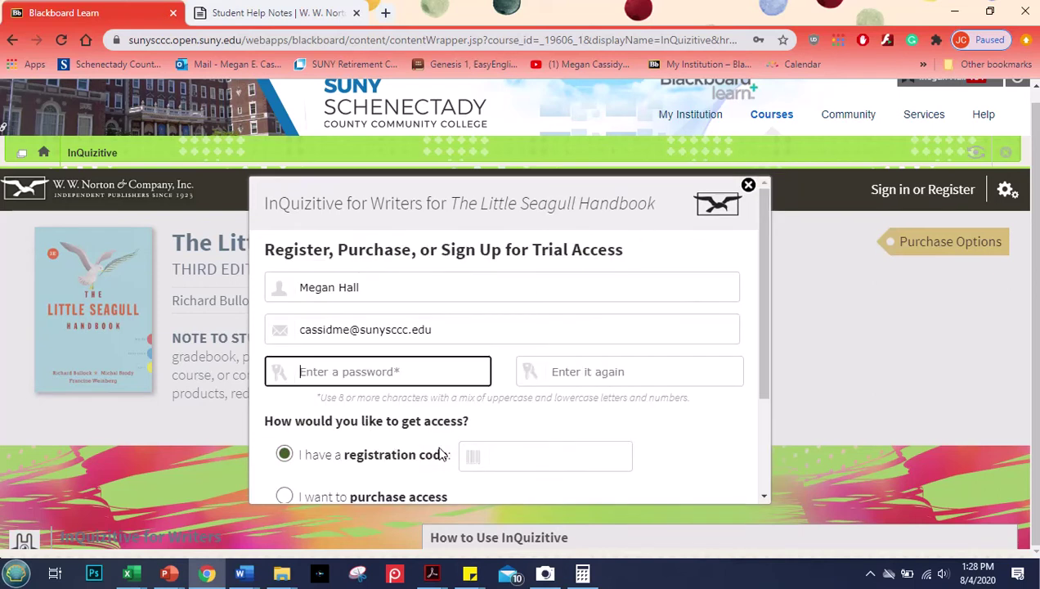
{"action": "left_click_drag", "start_coordinate": [761, 252], "coordinate": [750, 274]}
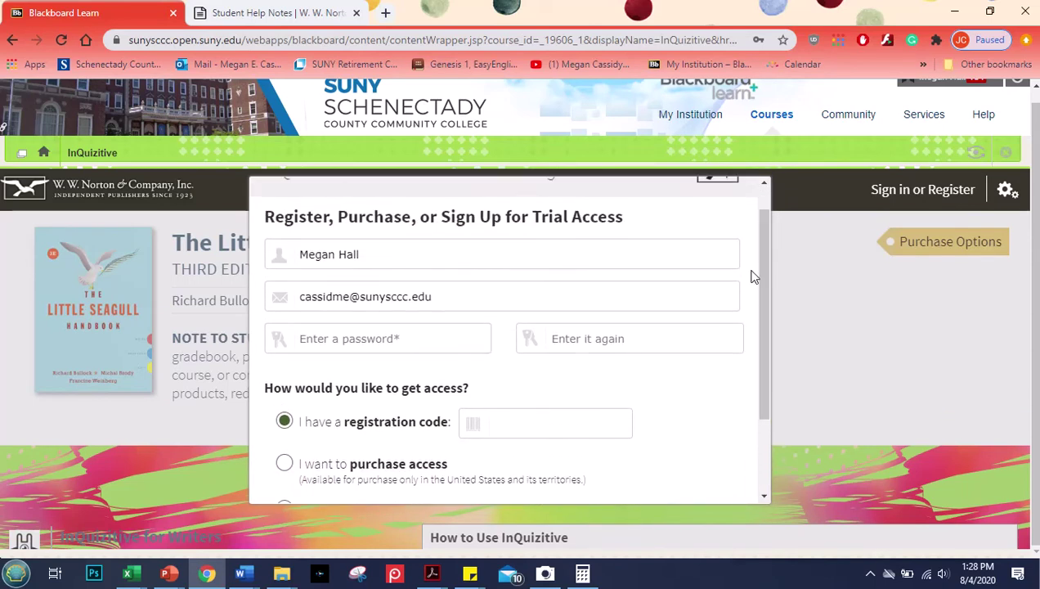
{"action": "triple_click", "coordinate": [371, 253]}
{"action": "left_click", "coordinate": [445, 289]}
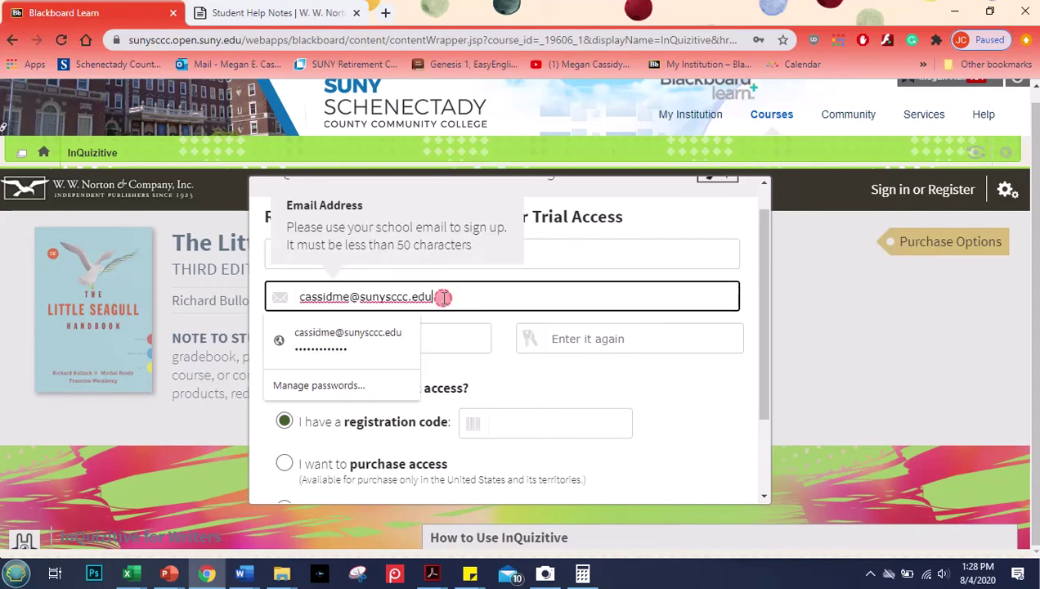
{"action": "left_click", "coordinate": [561, 253]}
{"action": "left_click", "coordinate": [521, 291]}
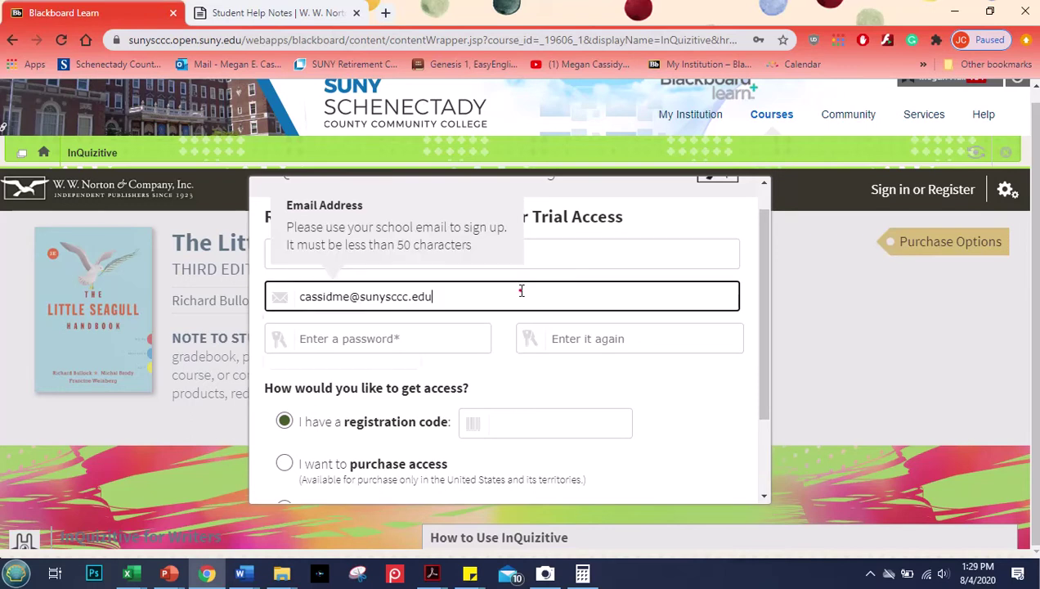
{"action": "left_click", "coordinate": [586, 239]}
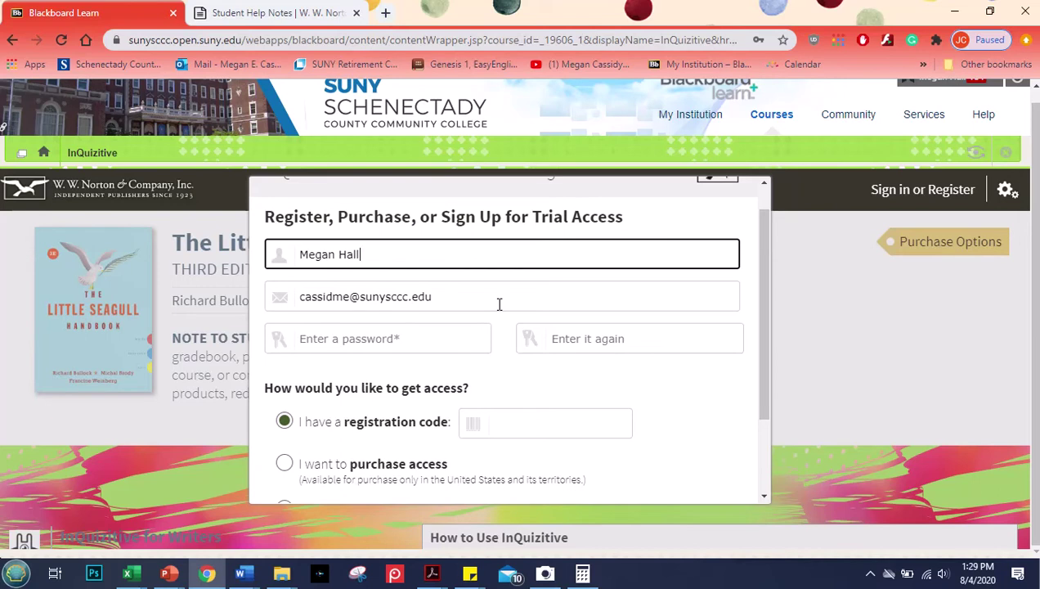
- Fill the password from the saved login, then move to the confirmation and registration code fields
{"action": "left_click", "coordinate": [387, 333]}
{"action": "left_click", "coordinate": [597, 372]}
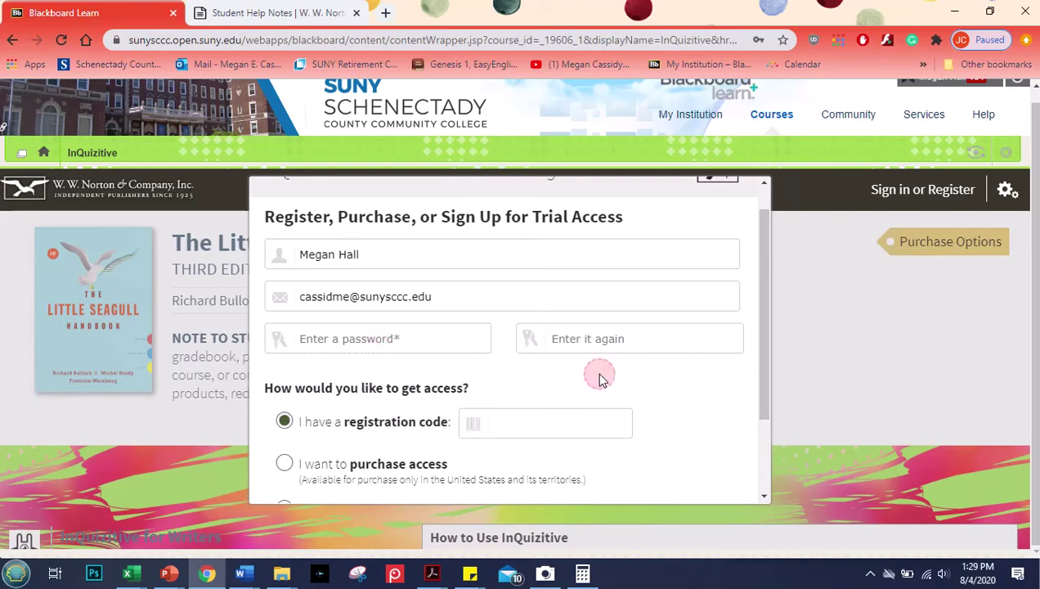
{"action": "left_click", "coordinate": [424, 338]}
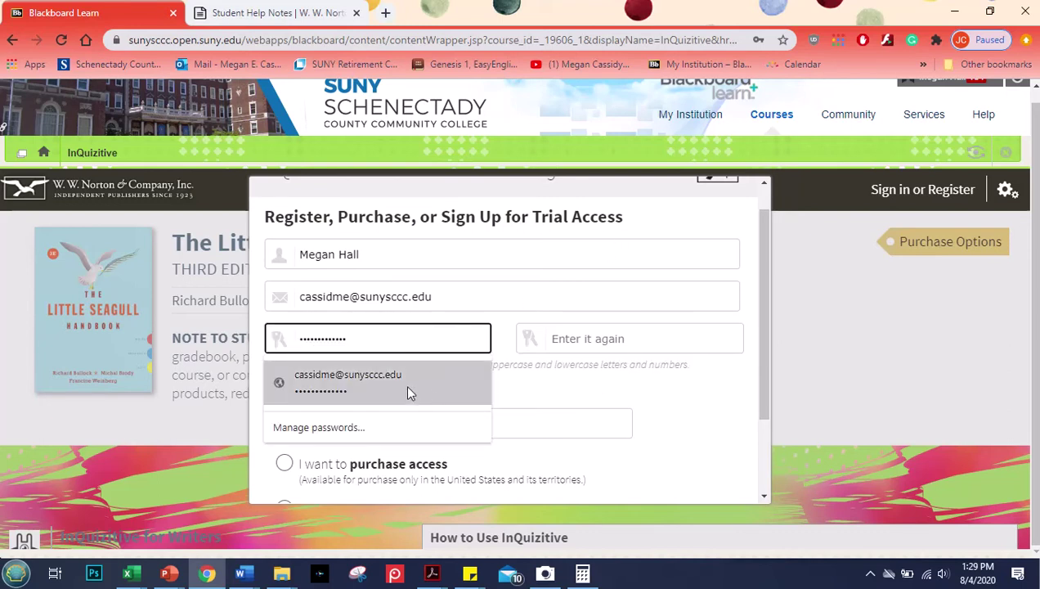
{"action": "left_click", "coordinate": [405, 382]}
{"action": "left_click", "coordinate": [336, 358]}
{"action": "left_click", "coordinate": [429, 339]}
{"action": "left_click", "coordinate": [602, 368]}
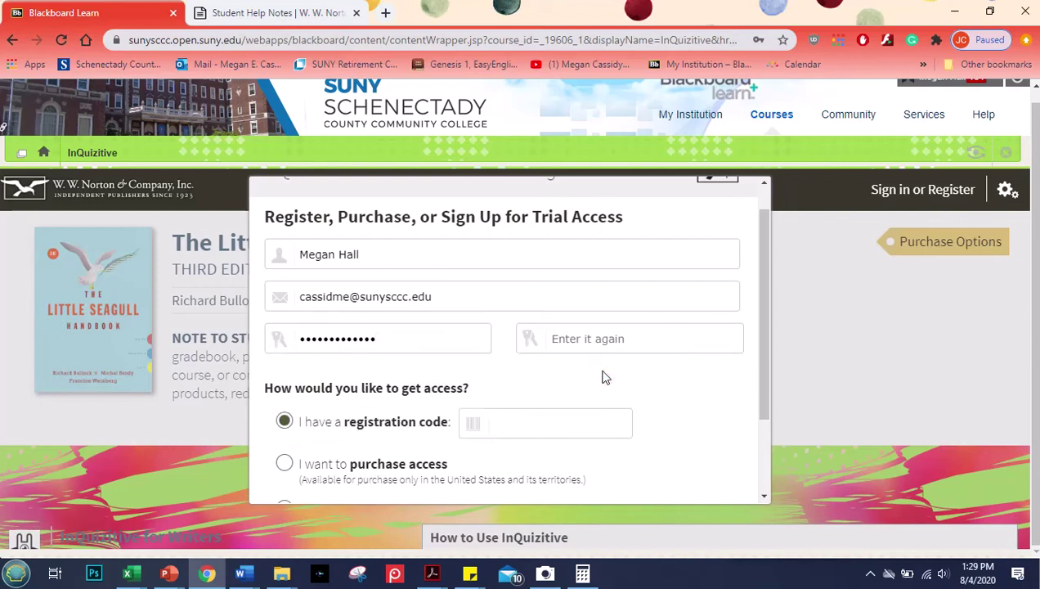
{"action": "left_click", "coordinate": [589, 339]}
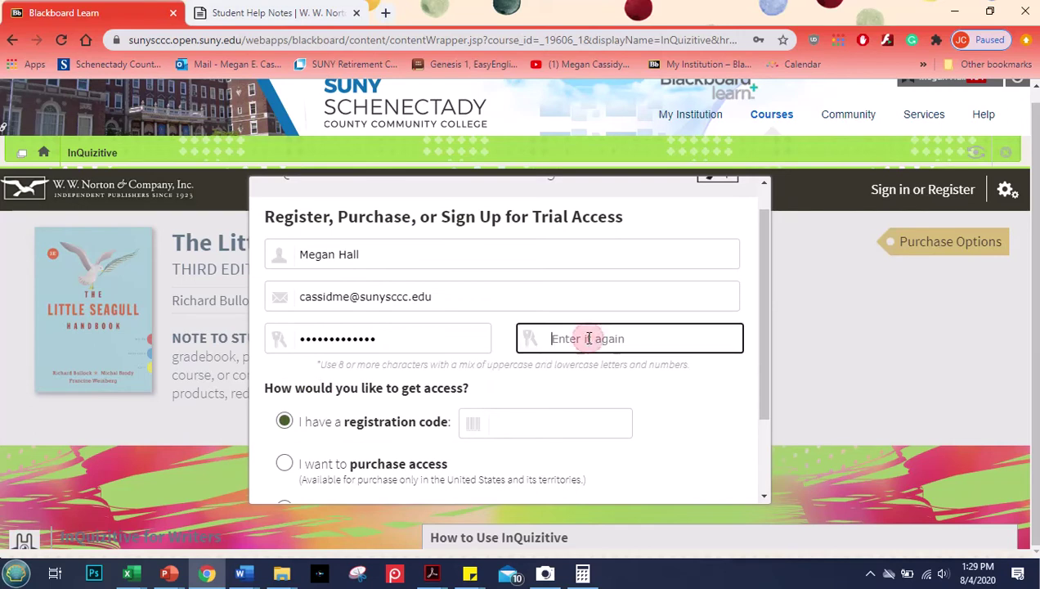
{"action": "left_click", "coordinate": [511, 423]}
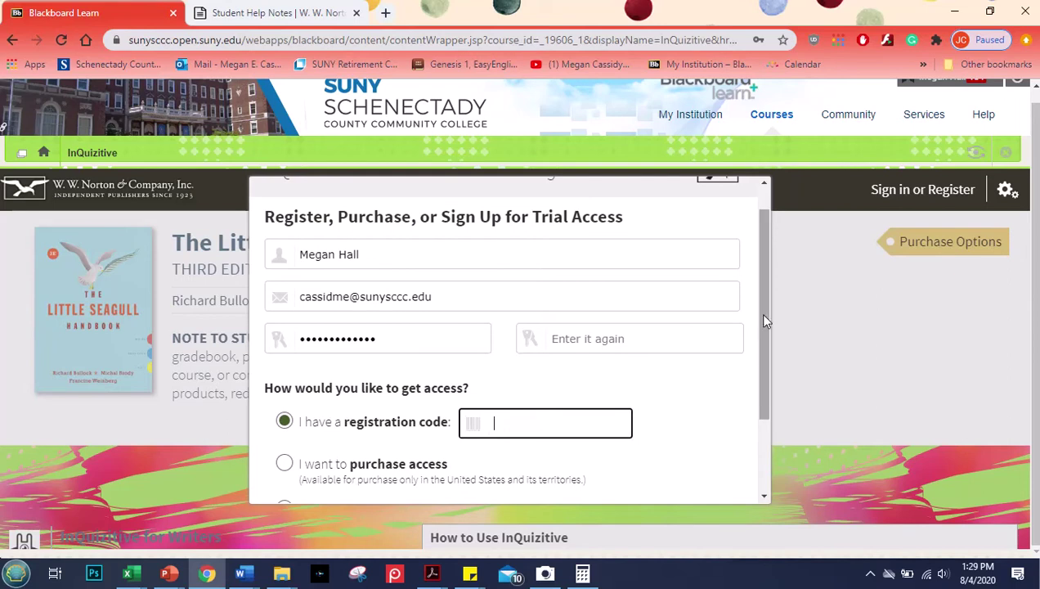
{"action": "left_click_drag", "start_coordinate": [758, 313], "coordinate": [760, 385]}
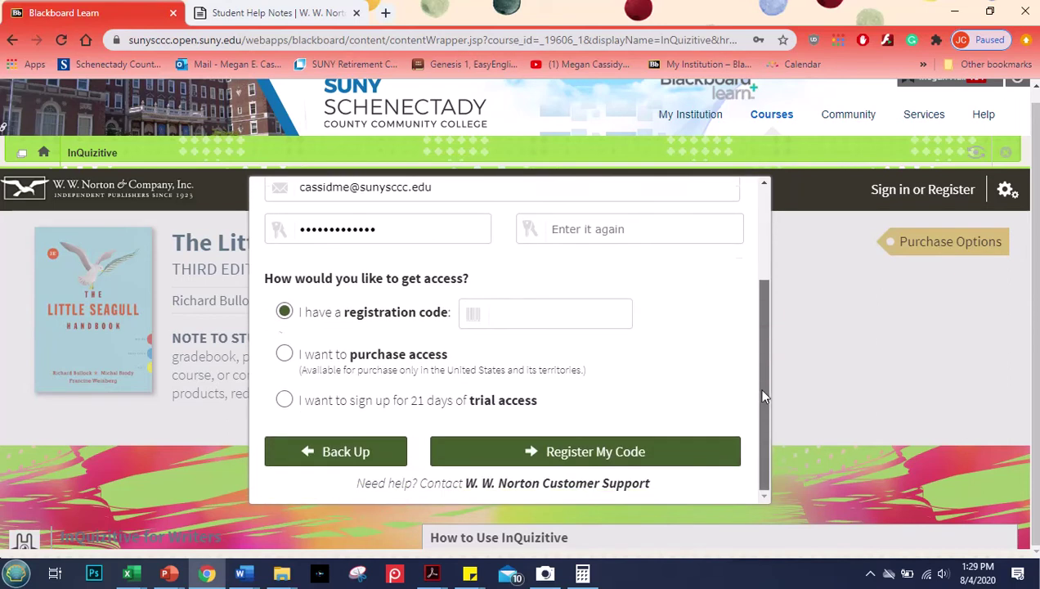
- Compare the registration code, purchase, and 21-day trial access options
{"action": "left_click", "coordinate": [535, 314]}
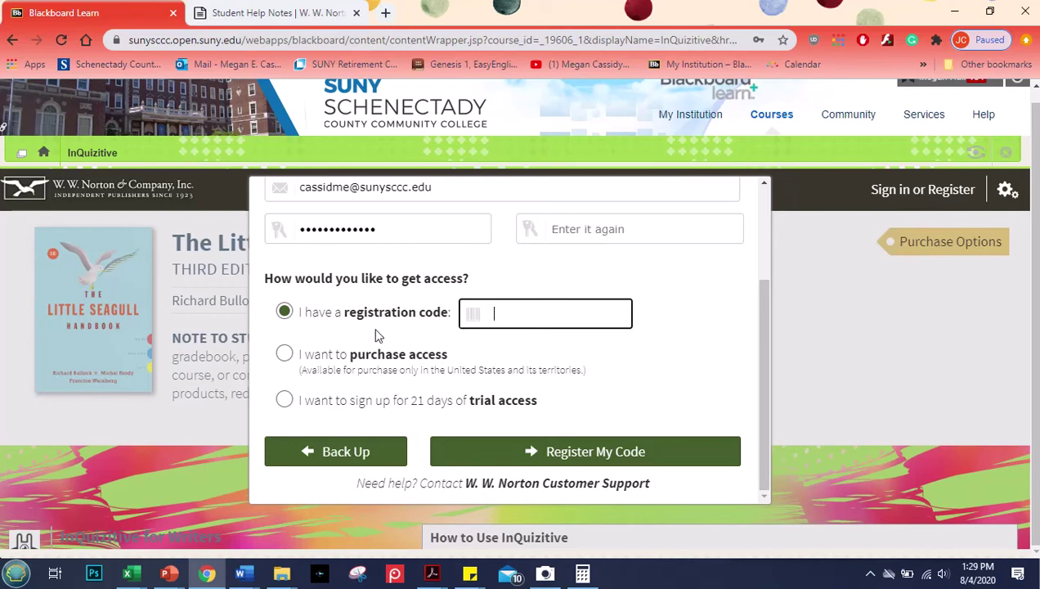
{"action": "left_click", "coordinate": [284, 353]}
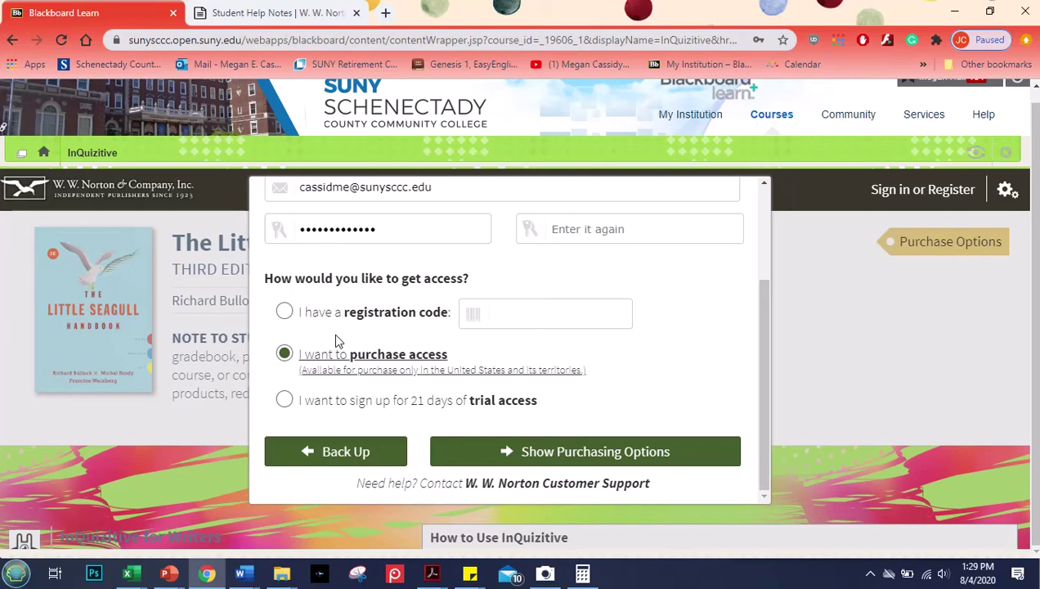
{"action": "left_click", "coordinate": [507, 454]}
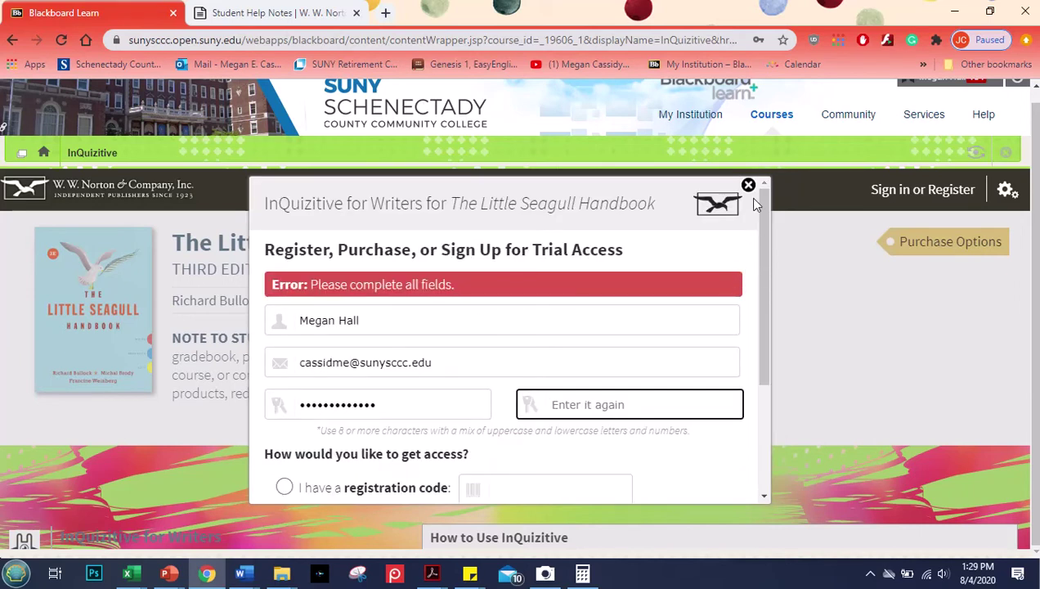
{"action": "right_click", "coordinate": [758, 221]}
{"action": "left_click_drag", "start_coordinate": [765, 199], "coordinate": [776, 323]}
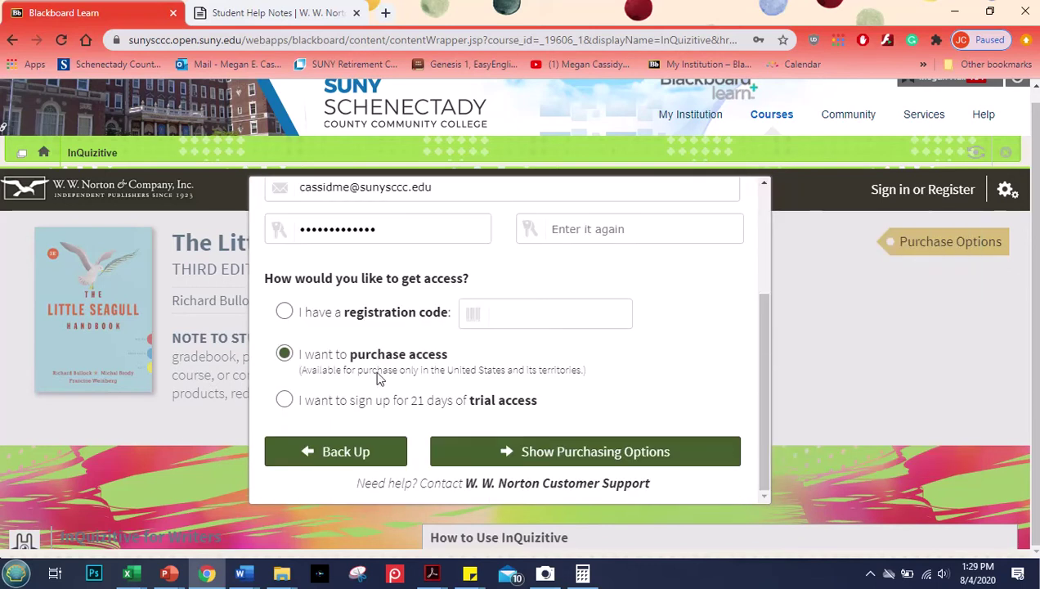
{"action": "left_click", "coordinate": [281, 396]}
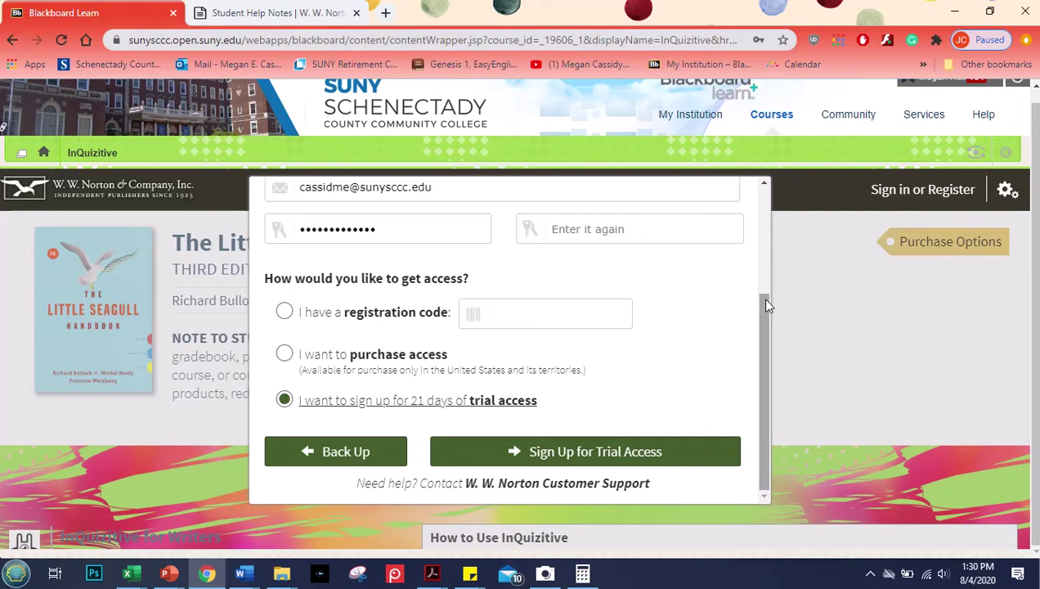
{"action": "left_click_drag", "start_coordinate": [766, 299], "coordinate": [767, 253]}
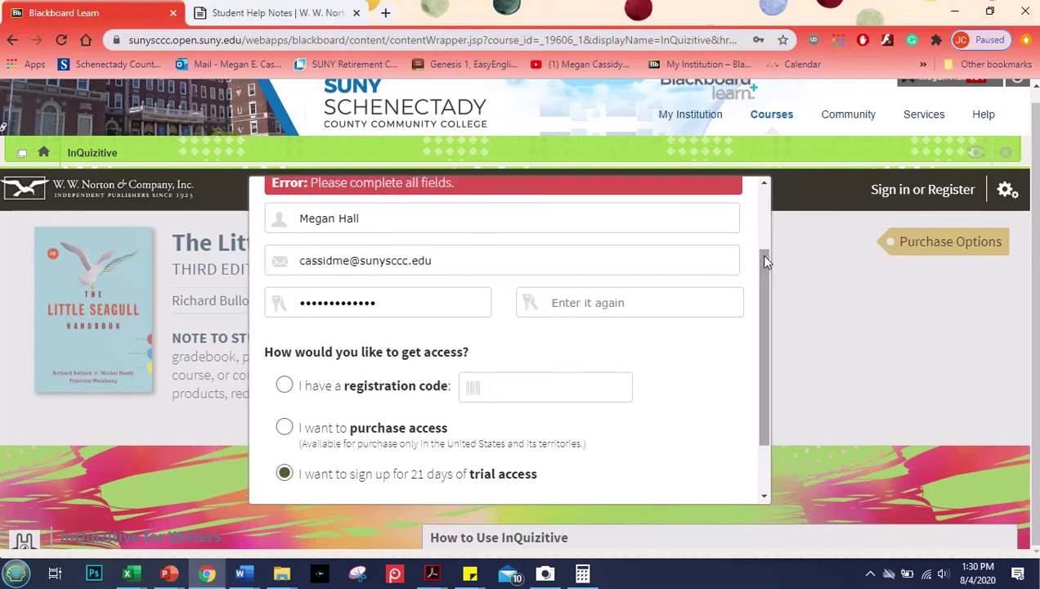
- Recheck the registration code and purchase options, then close the registration form
{"action": "left_click", "coordinate": [520, 390]}
{"action": "left_click", "coordinate": [284, 385]}
{"action": "left_click", "coordinate": [532, 389]}
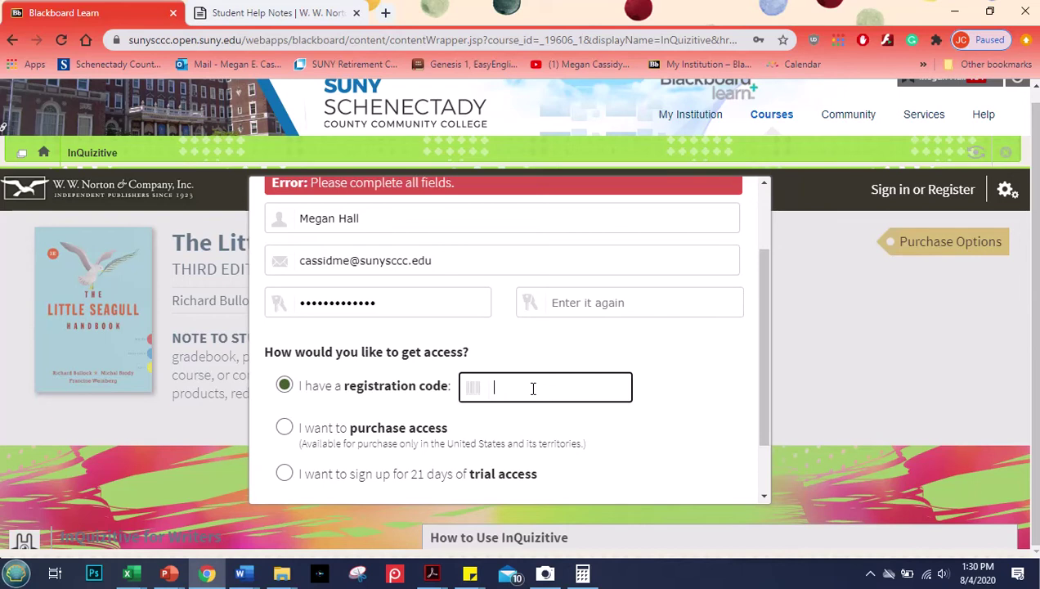
{"action": "right_click", "coordinate": [285, 428]}
{"action": "left_click", "coordinate": [285, 428]}
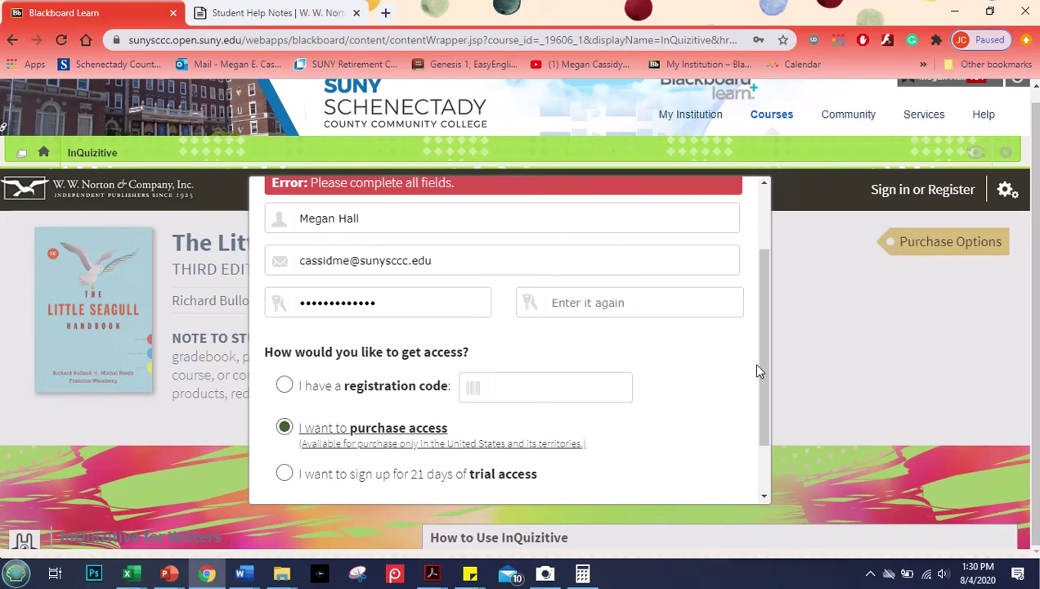
{"action": "left_click_drag", "start_coordinate": [764, 316], "coordinate": [781, 427]}
{"action": "left_click_drag", "start_coordinate": [791, 325], "coordinate": [768, 224]}
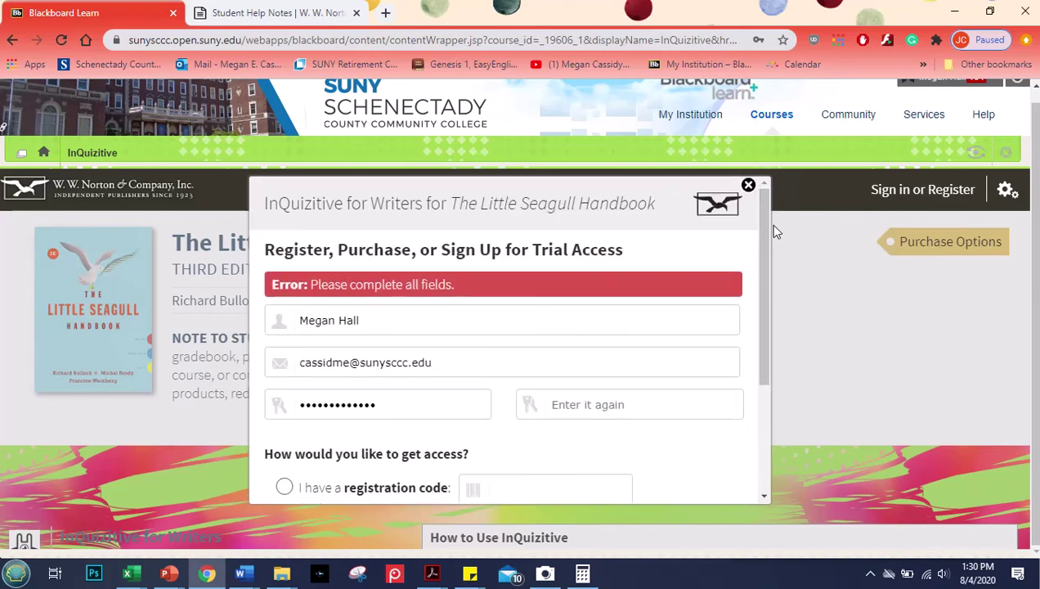
{"action": "left_click", "coordinate": [749, 187]}
- Sign in to InQuizitive using the saved account password
{"action": "left_click", "coordinate": [914, 190]}
{"action": "left_click", "coordinate": [467, 356]}
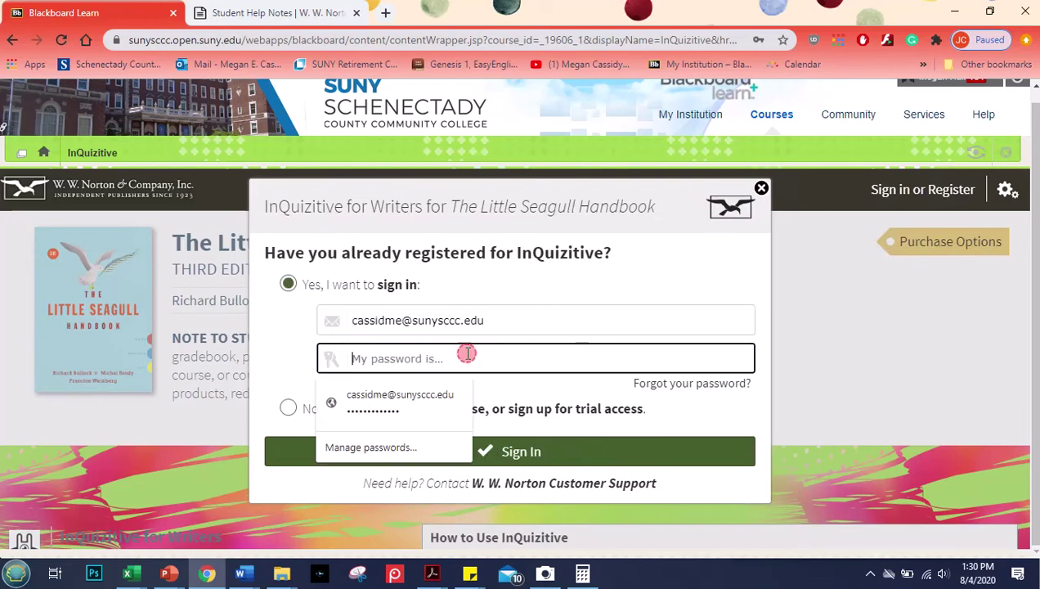
{"action": "left_click", "coordinate": [397, 399]}
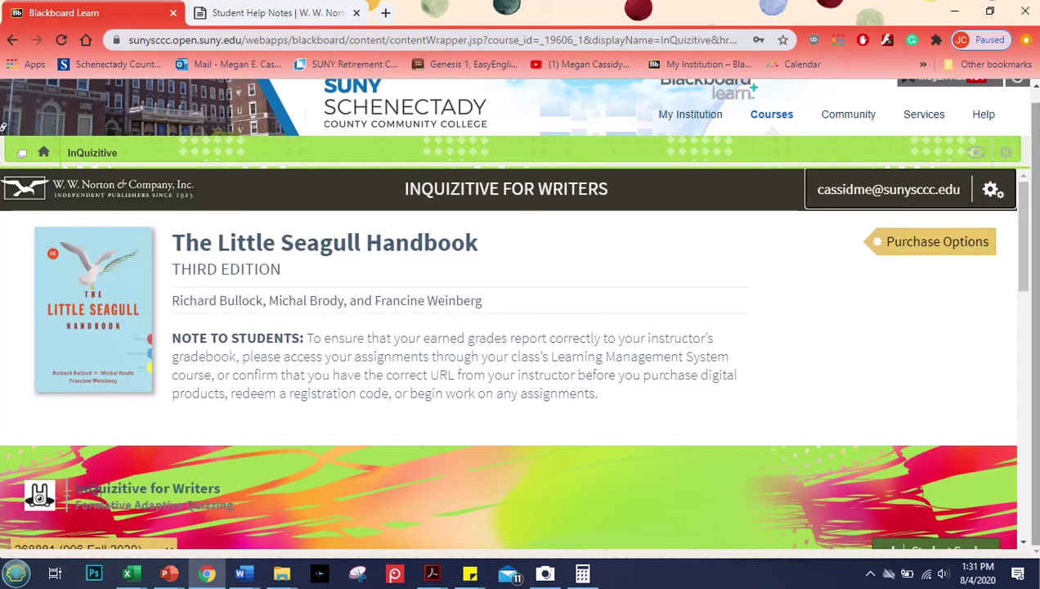
- Keep student set 268881 (096 Fall 2020) selected and scroll through its assignment table
{"action": "left_click_drag", "start_coordinate": [1027, 219], "coordinate": [1031, 267]}
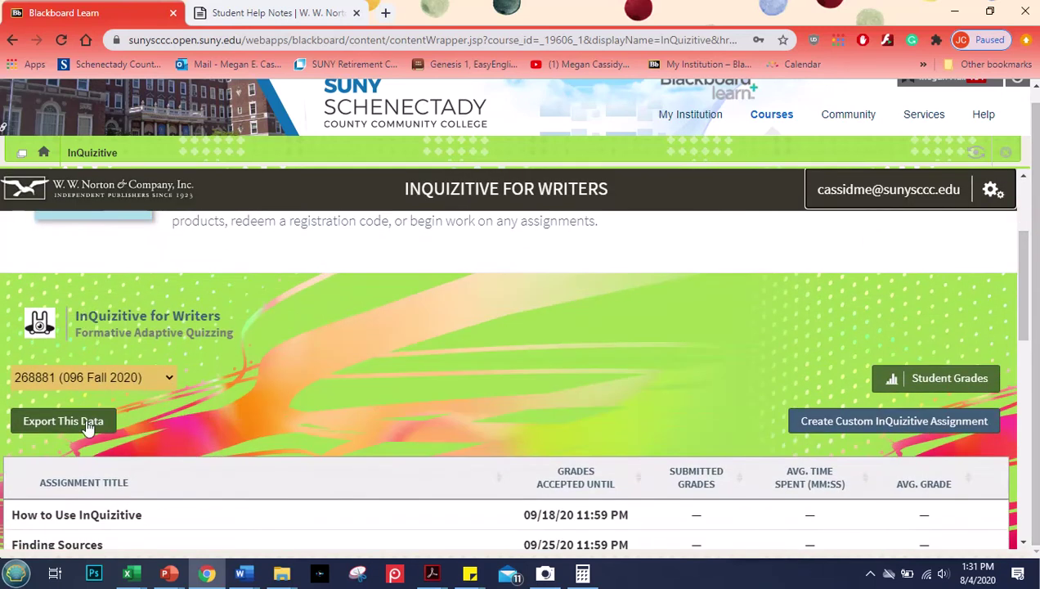
{"action": "left_click", "coordinate": [167, 375]}
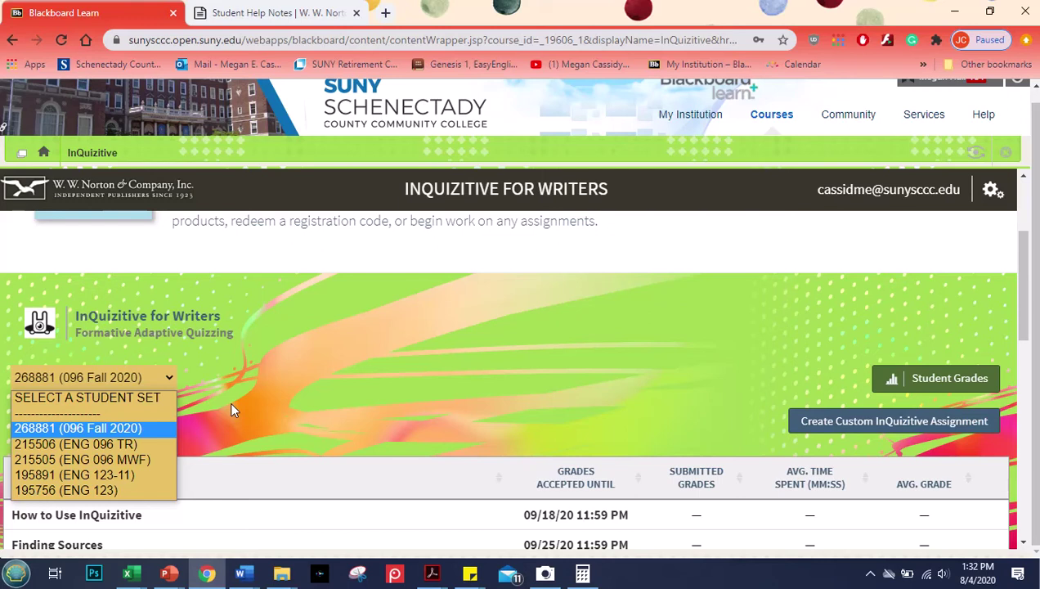
{"action": "left_click", "coordinate": [116, 427]}
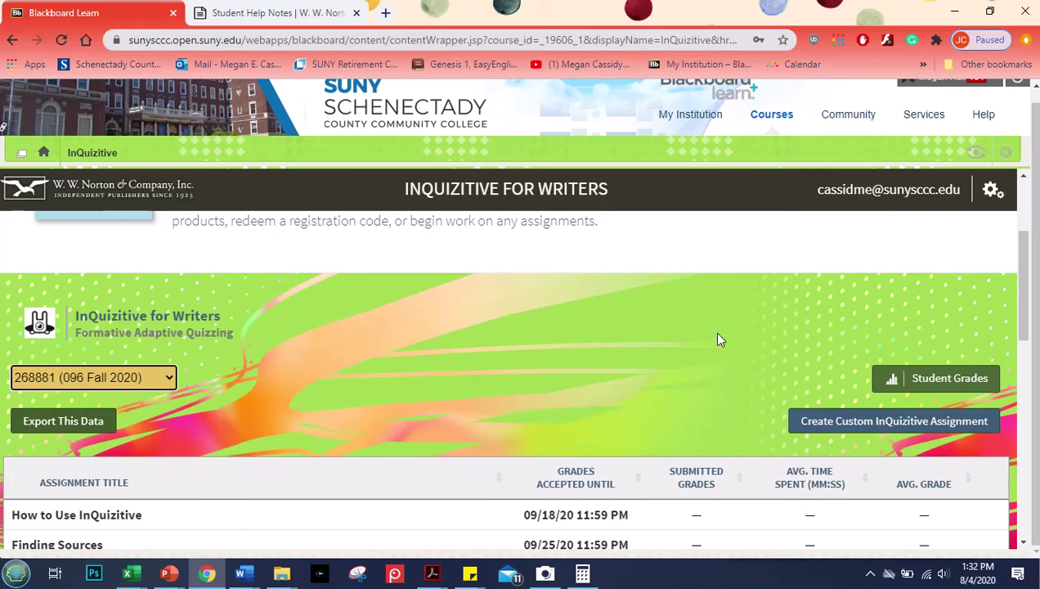
{"action": "left_click", "coordinate": [1028, 249]}
{"action": "mouse_move", "coordinate": [1028, 250]}
{"action": "left_mouse_down"}
{"action": "mouse_move", "coordinate": [1028, 276]}
{"action": "mouse_move", "coordinate": [1028, 262]}
{"action": "left_mouse_up"}
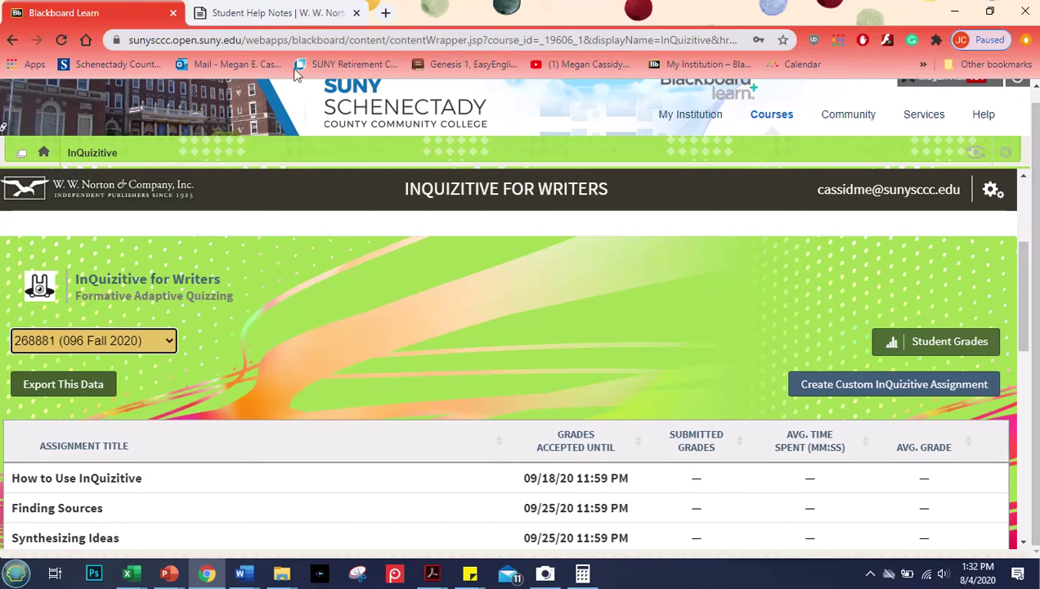
- Scroll through the InQuizitive articles on the Student Help Notes tab and back to the top
{"action": "left_click", "coordinate": [260, 13]}
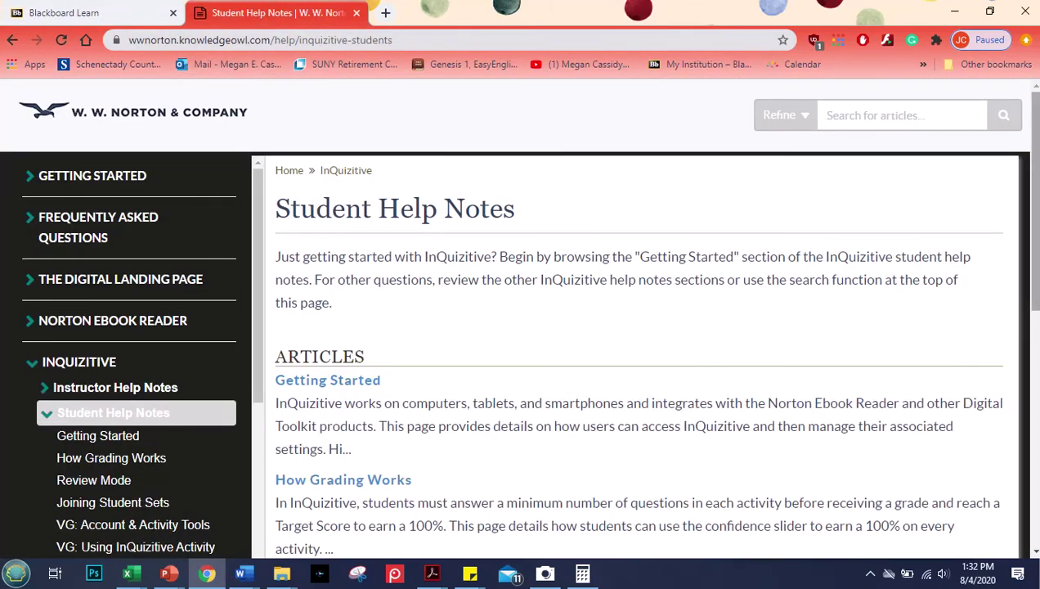
{"action": "left_click_drag", "start_coordinate": [1037, 180], "coordinate": [1036, 239]}
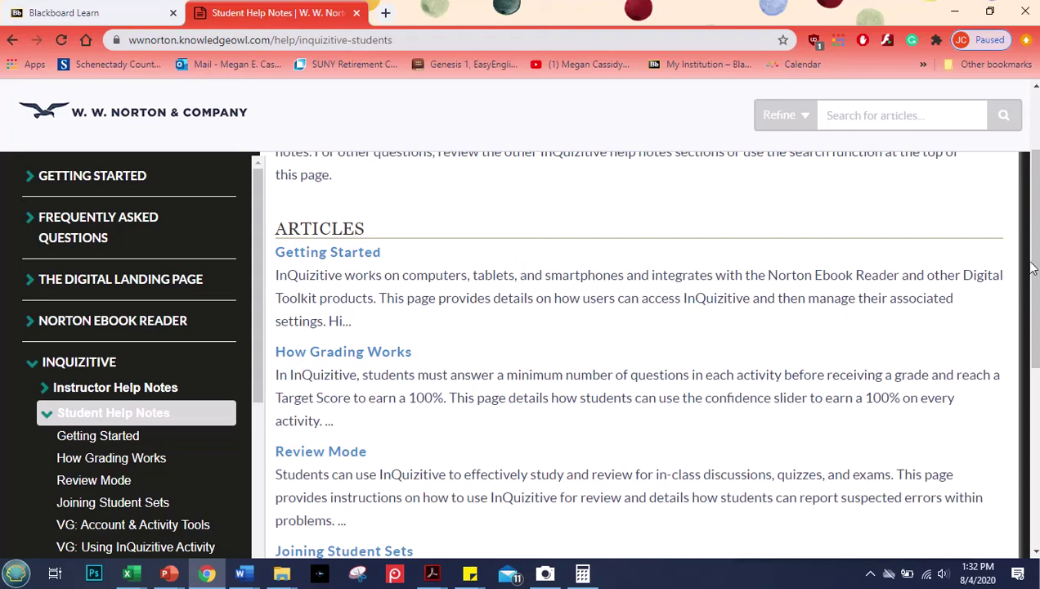
{"action": "scroll", "coordinate": [1035, 231], "scroll_direction": "down", "scroll_amount": 3}
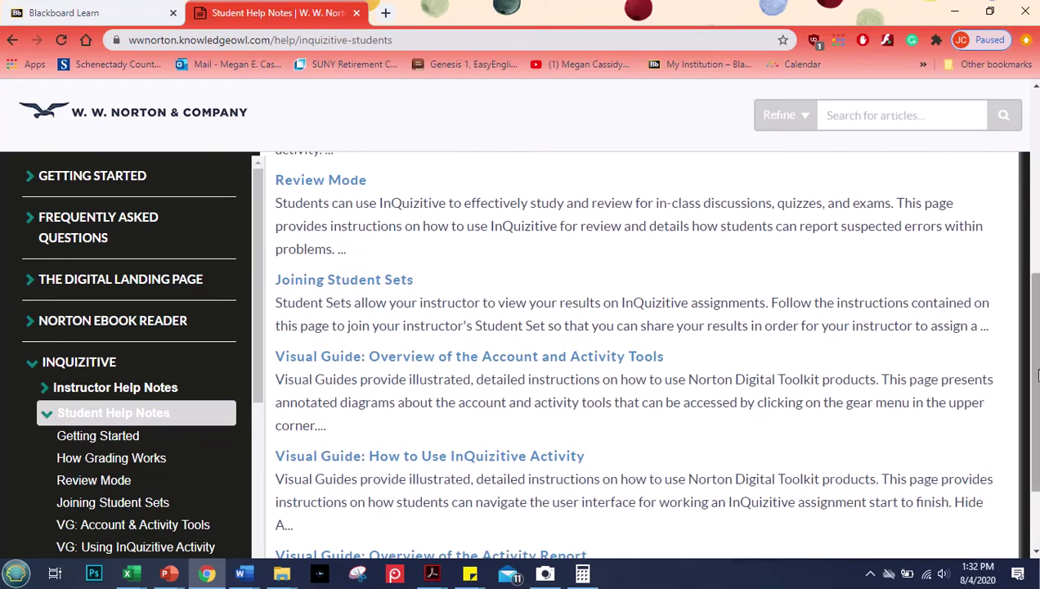
{"action": "scroll", "coordinate": [1035, 372], "scroll_direction": "down", "scroll_amount": 1}
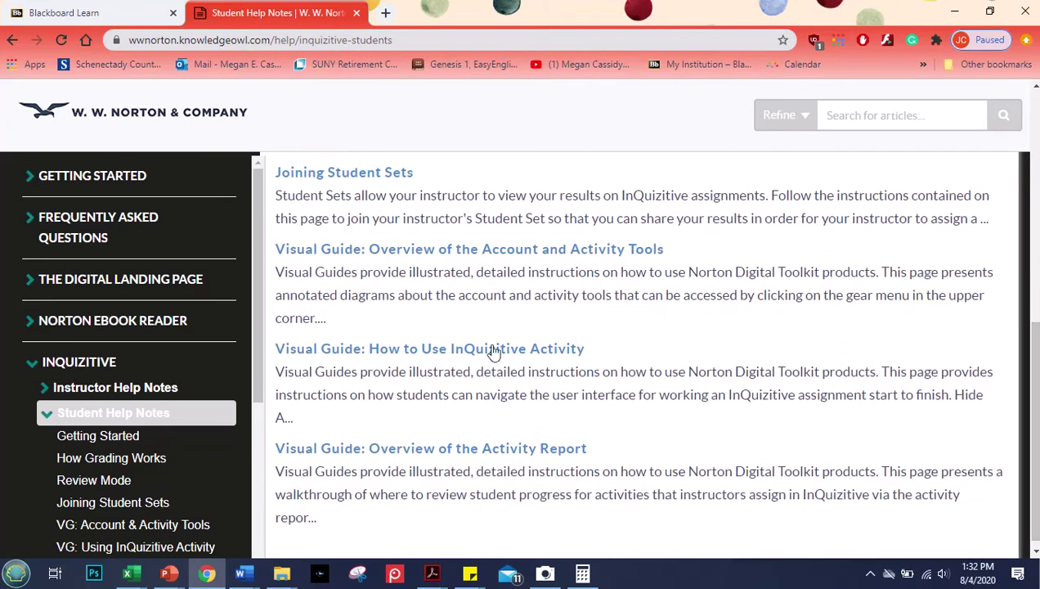
{"action": "left_click_drag", "start_coordinate": [1028, 401], "coordinate": [1020, 159]}
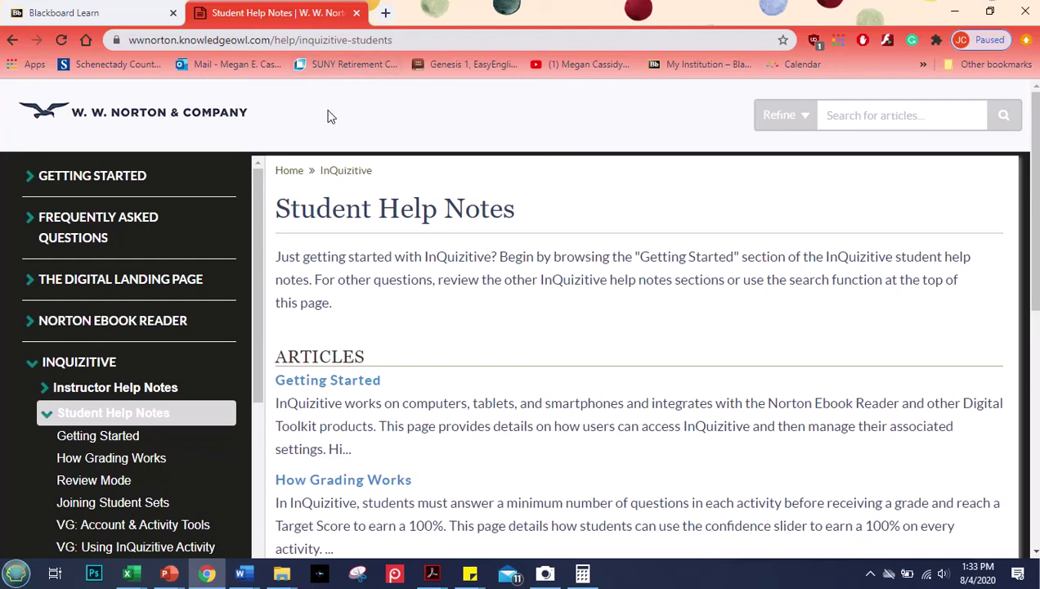
- Return to the Blackboard course tab and scroll to the How to Use InQuizitive assignment
{"action": "left_click", "coordinate": [42, 12]}
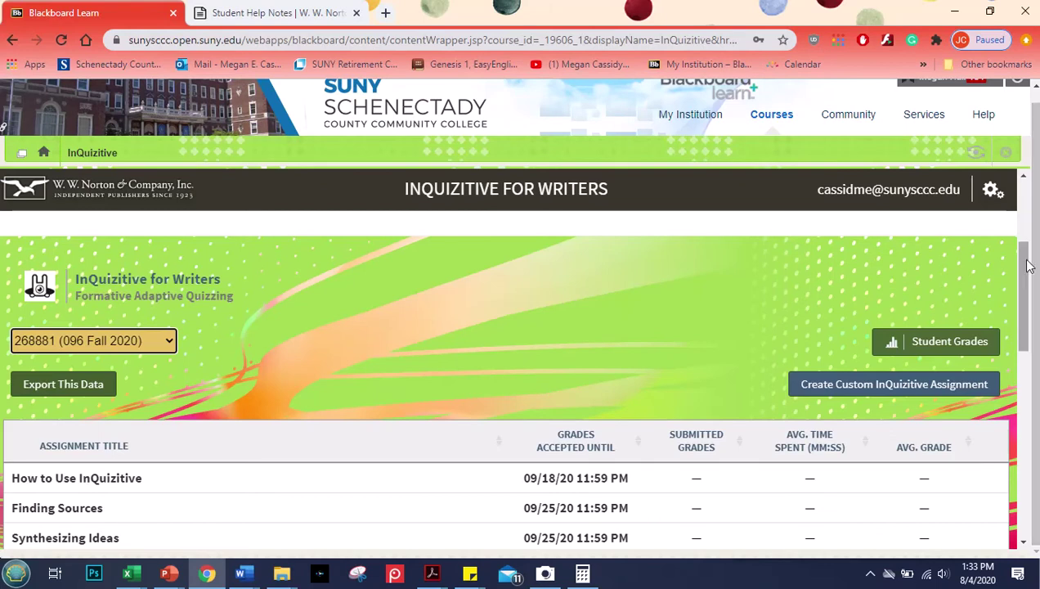
{"action": "scroll", "coordinate": [1027, 268], "scroll_direction": "down", "scroll_amount": 1}
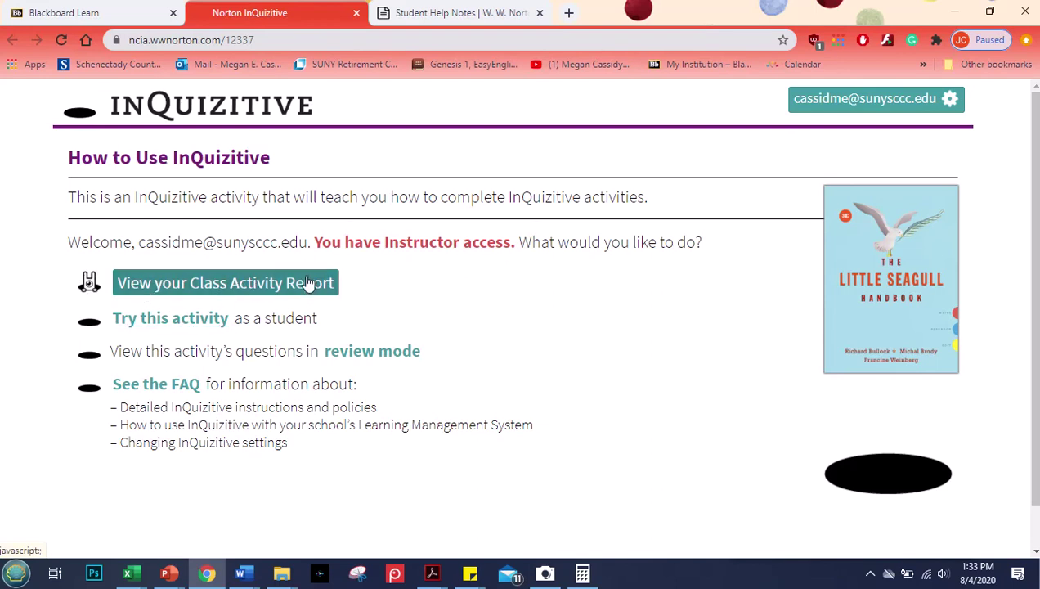
- Try the activity as a student and highlight the 10-question and 100-point rules
{"action": "left_click", "coordinate": [187, 327]}
{"action": "scroll", "coordinate": [1037, 134], "scroll_direction": "down", "scroll_amount": 1}
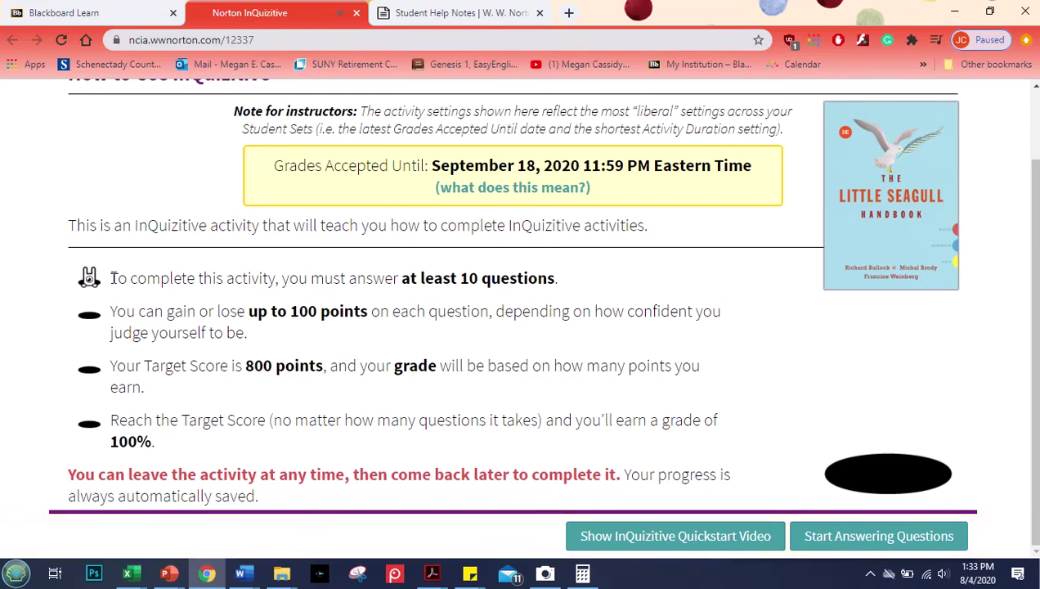
{"action": "left_click_drag", "start_coordinate": [112, 278], "coordinate": [569, 281]}
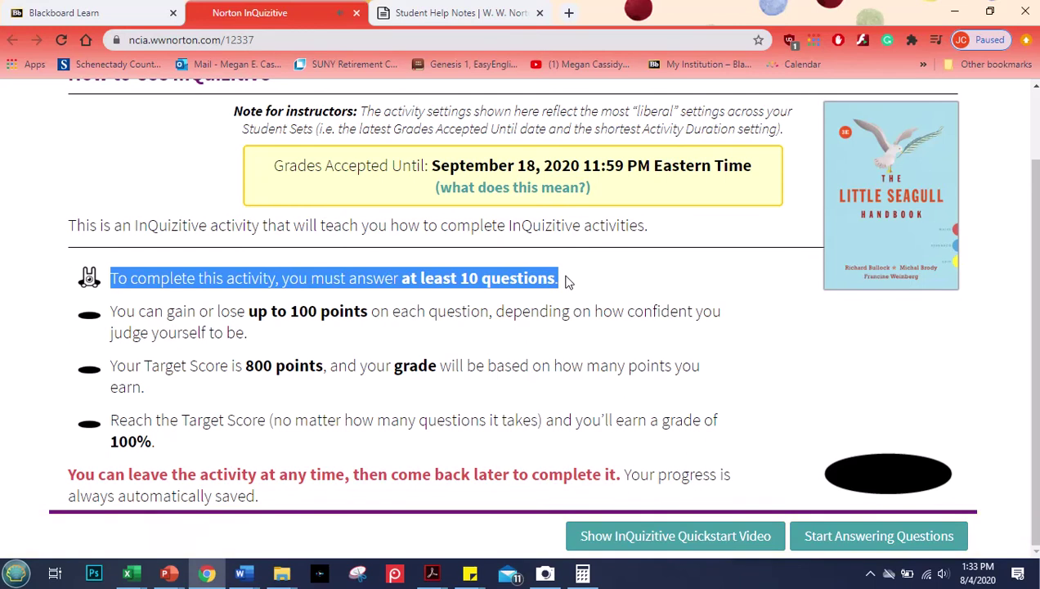
{"action": "left_click_drag", "start_coordinate": [332, 341], "coordinate": [119, 317]}
{"action": "left_click", "coordinate": [119, 315]}
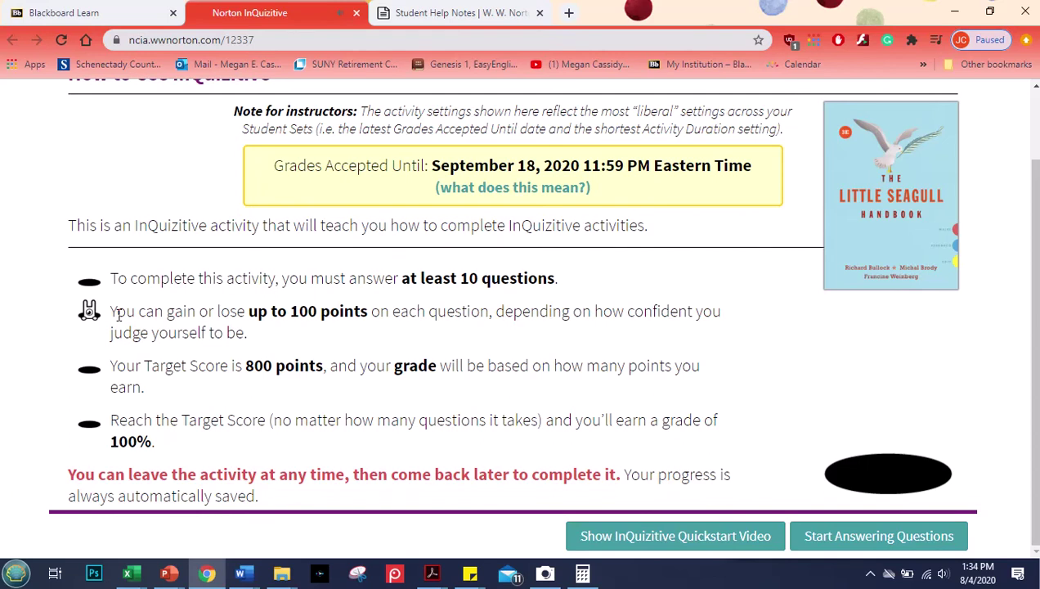
- Highlight the 800-point Target Score and 100% grade rules on the intro page
{"action": "triple_click", "coordinate": [133, 368]}
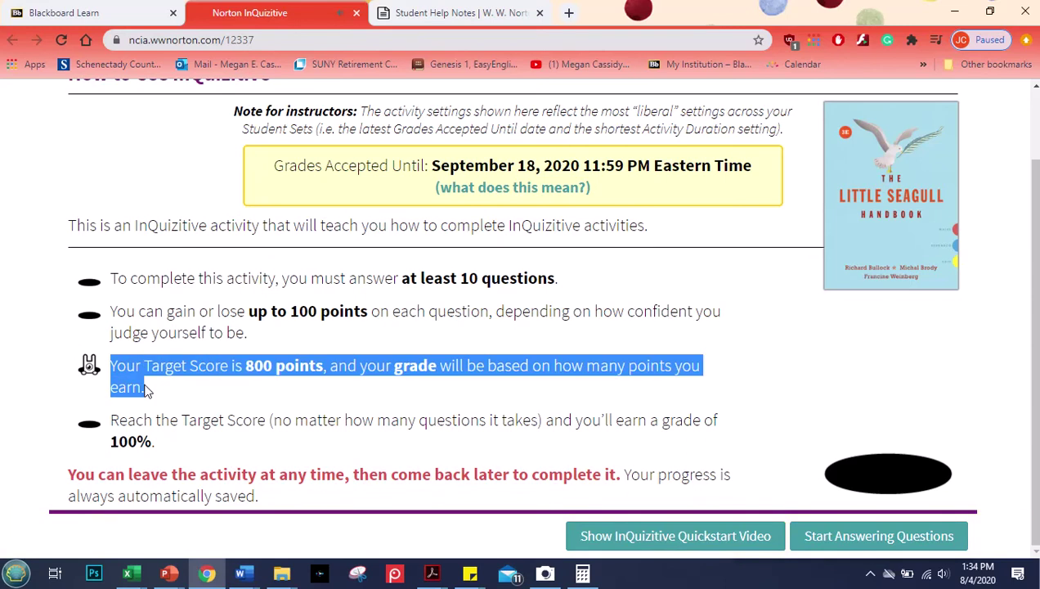
{"action": "left_click", "coordinate": [147, 391]}
{"action": "double_click", "coordinate": [128, 421]}
{"action": "triple_click", "coordinate": [128, 421]}
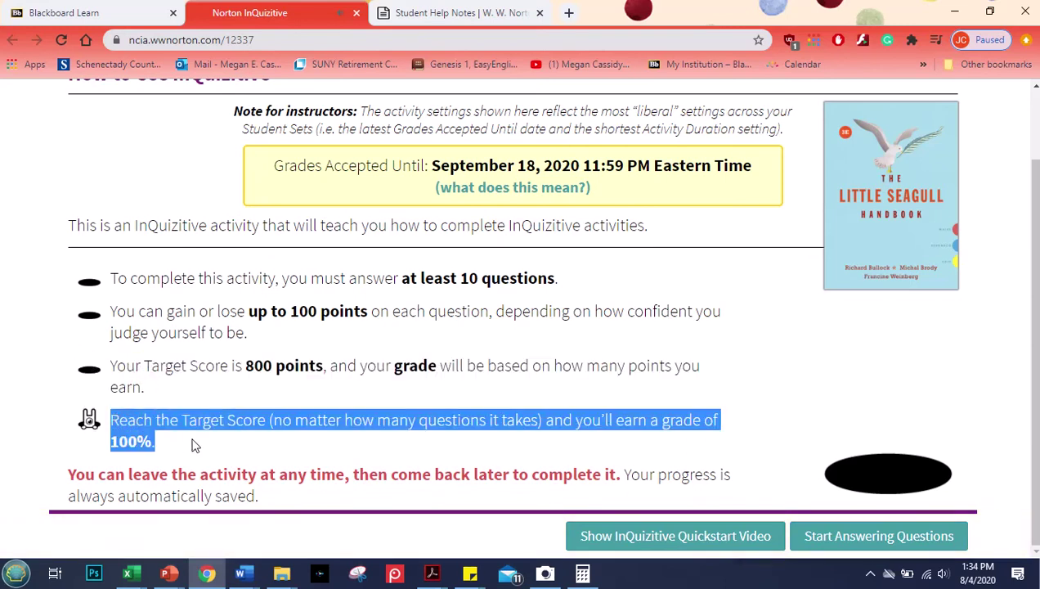
{"action": "left_click", "coordinate": [193, 443]}
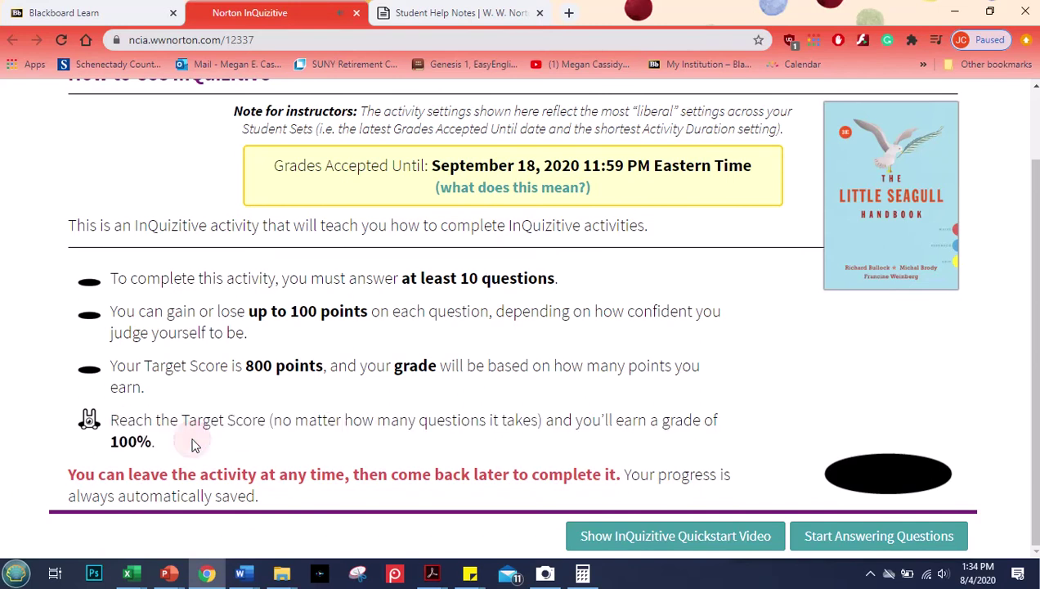
{"action": "left_click_drag", "start_coordinate": [193, 442], "coordinate": [105, 433]}
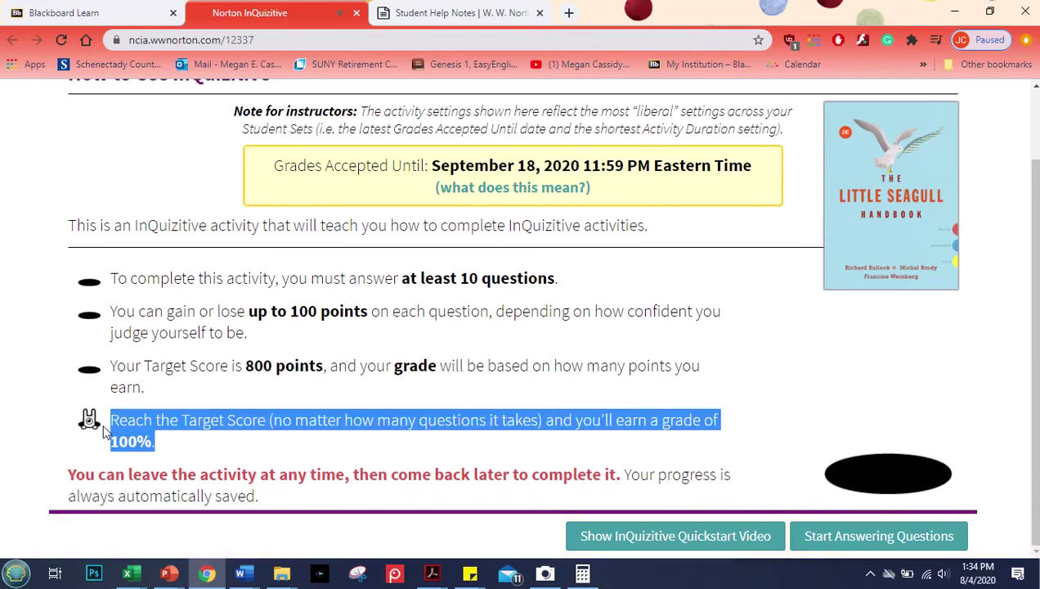
{"action": "left_click", "coordinate": [135, 419]}
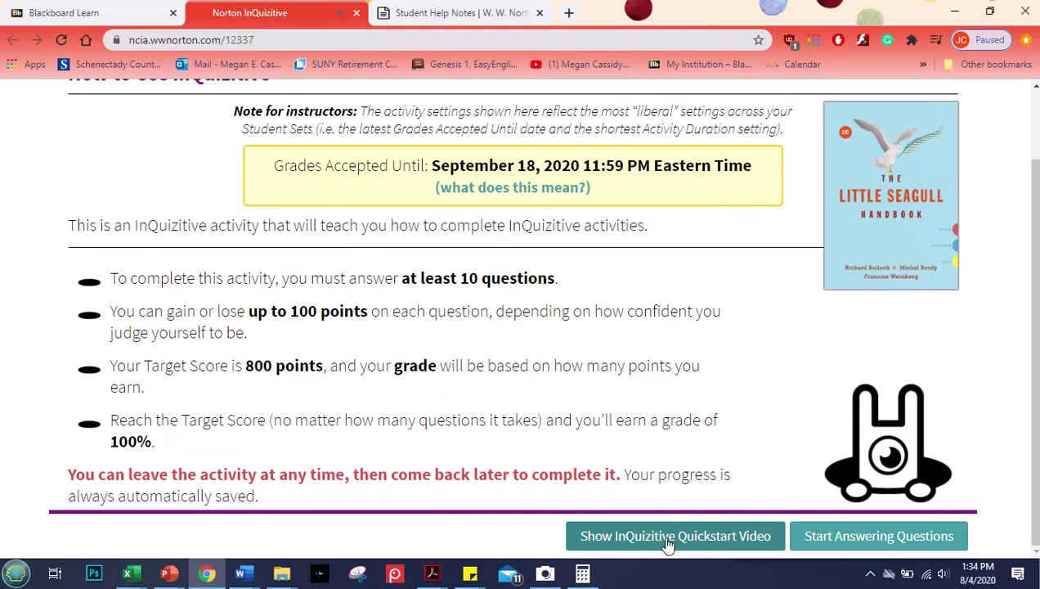
{"action": "left_click", "coordinate": [668, 536]}
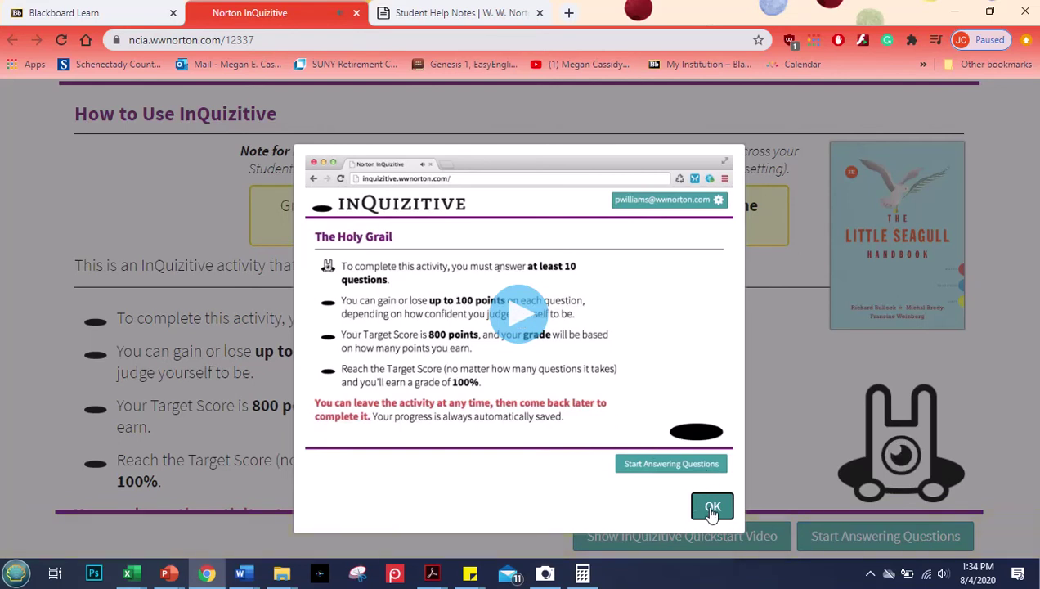
{"action": "left_click", "coordinate": [517, 315]}
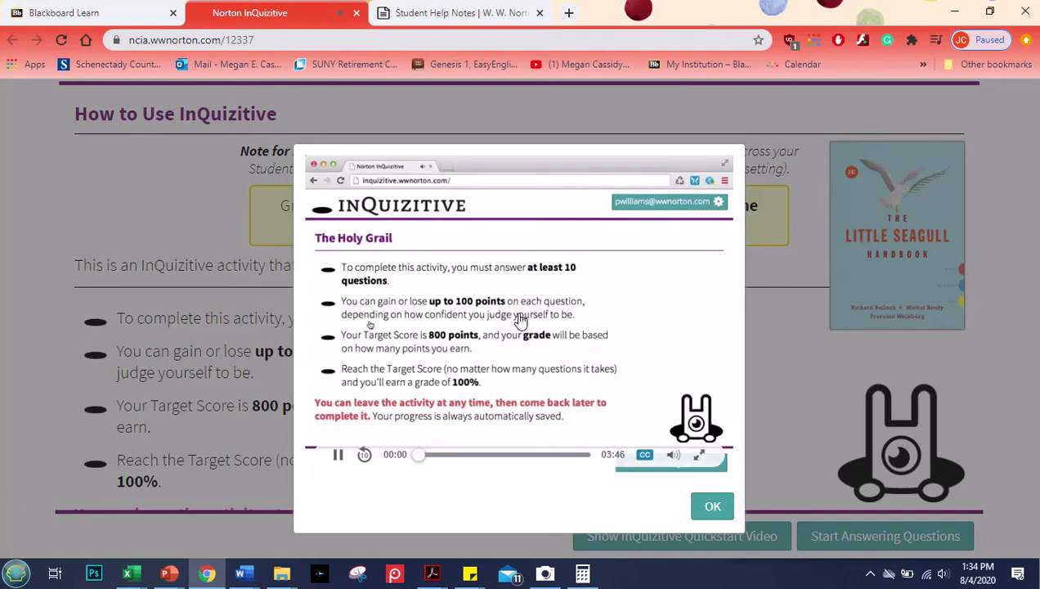
{"action": "left_click", "coordinate": [519, 318]}
{"action": "left_click", "coordinate": [708, 507]}
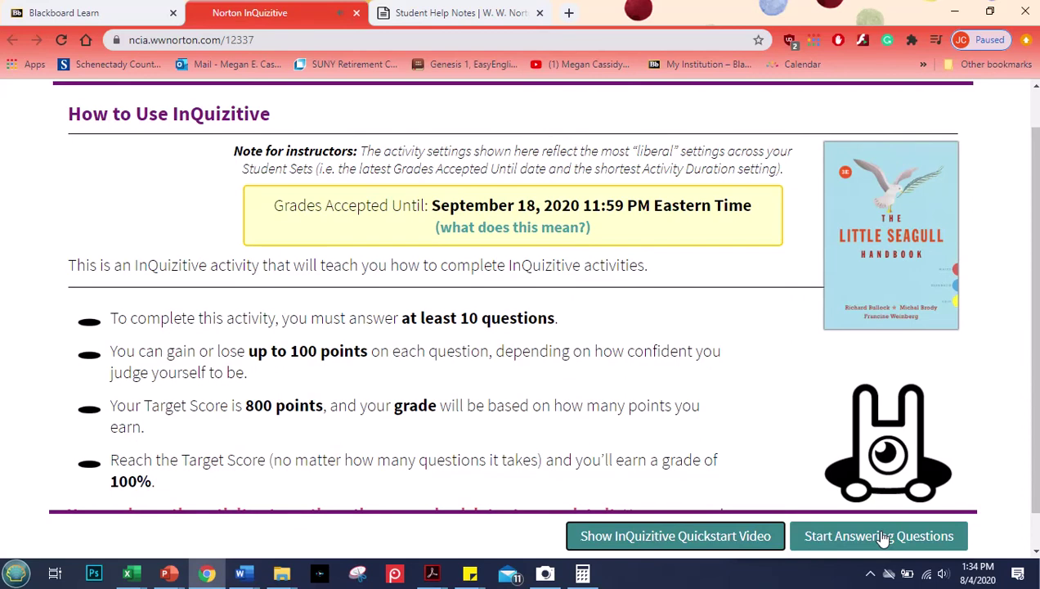
- Begin the questions, raise confidence to the highest level, and retry after a wrong drop
{"action": "left_click", "coordinate": [884, 538]}
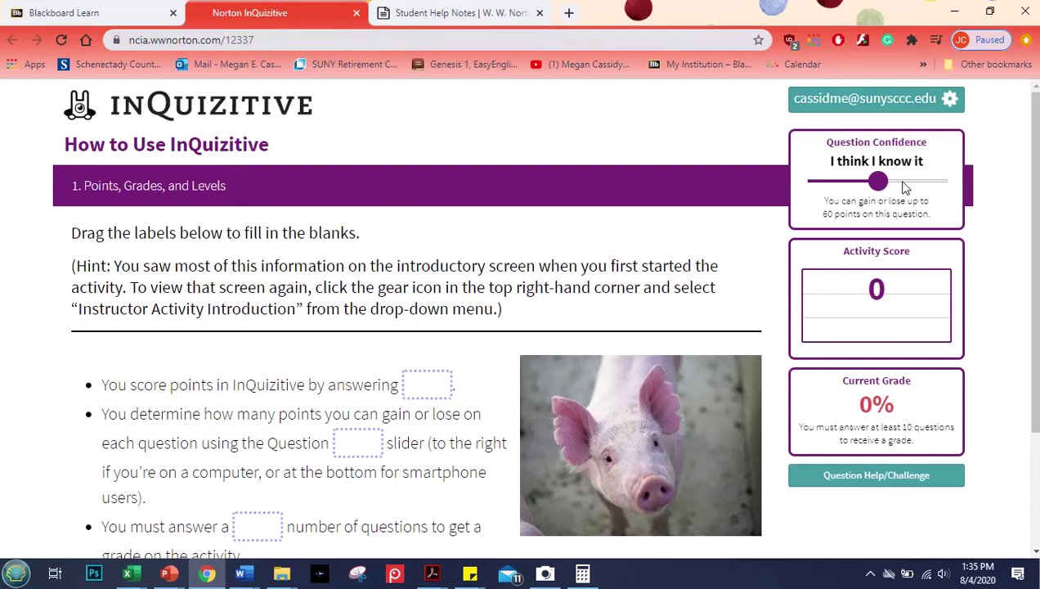
{"action": "left_click_drag", "start_coordinate": [904, 184], "coordinate": [946, 186]}
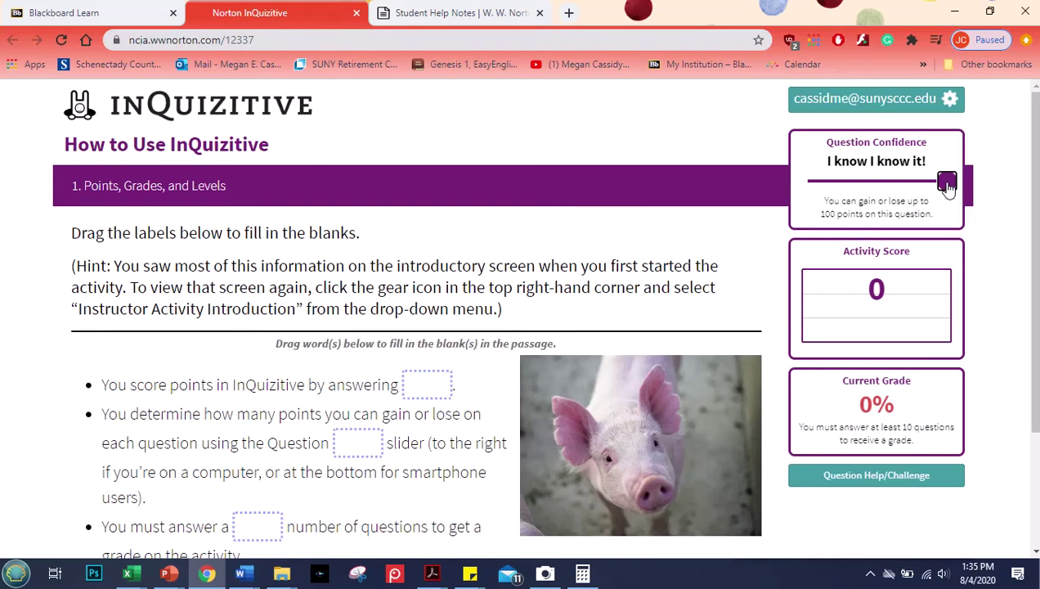
{"action": "scroll", "coordinate": [947, 184], "scroll_direction": "down", "scroll_amount": 2}
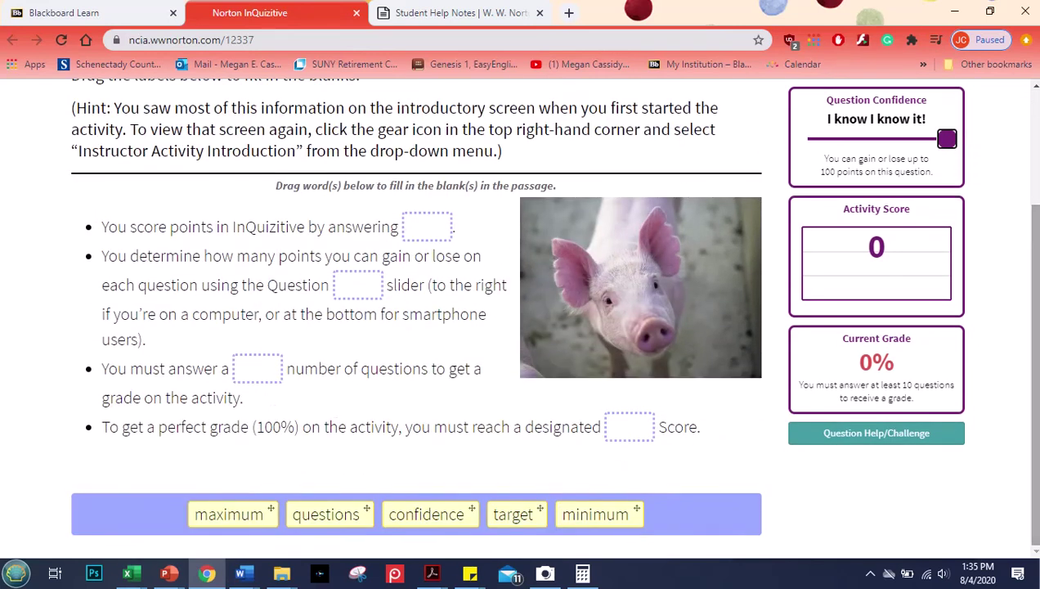
{"action": "left_click_drag", "start_coordinate": [398, 523], "coordinate": [414, 236]}
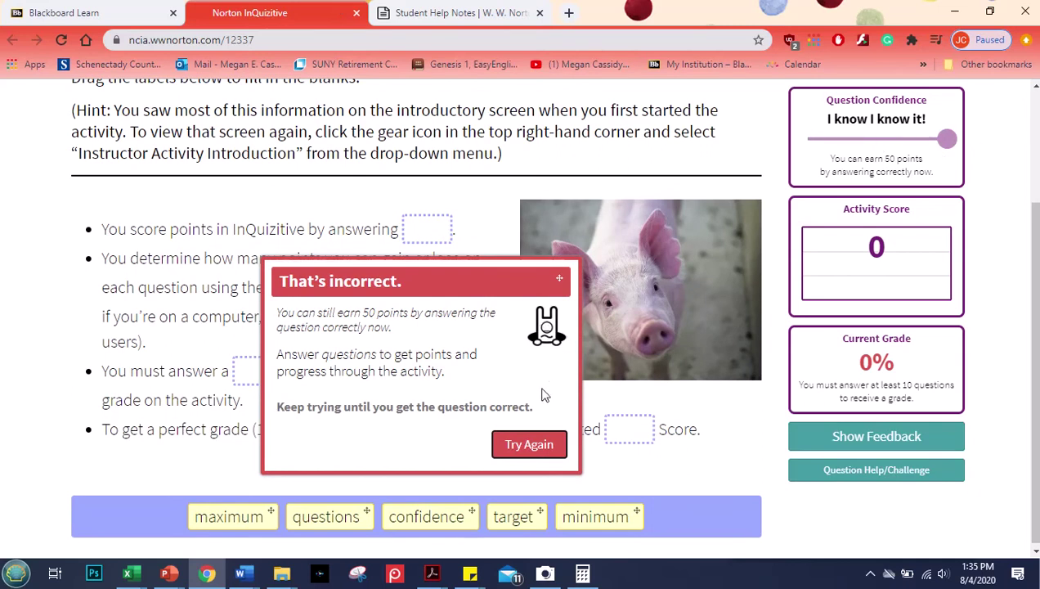
{"action": "left_click", "coordinate": [528, 445]}
- Fill the blanks with questions, confidence, minimum and target, earning 50 points
{"action": "left_click_drag", "start_coordinate": [335, 516], "coordinate": [438, 246]}
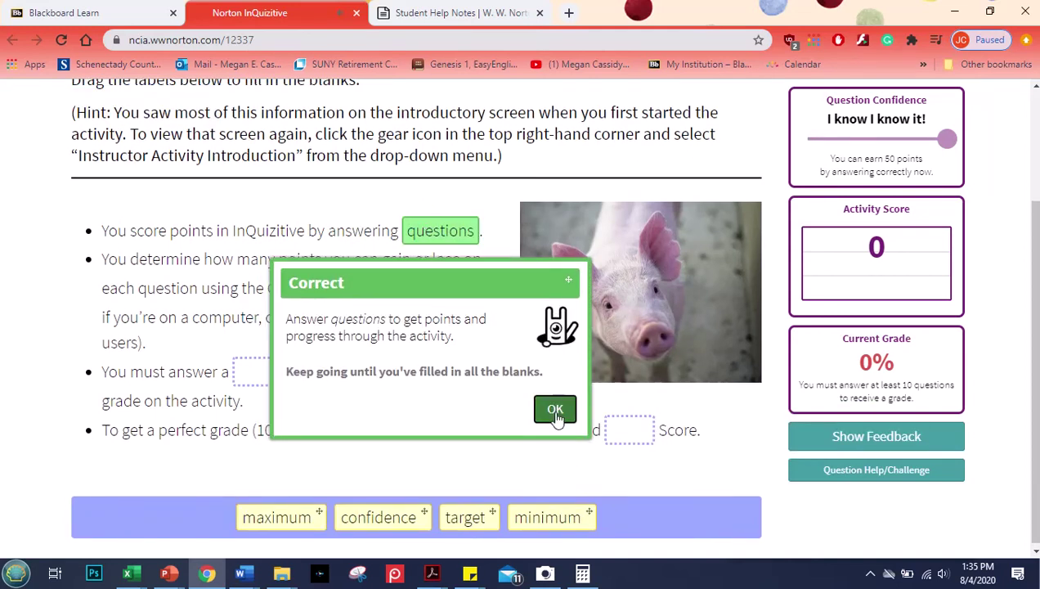
{"action": "left_click", "coordinate": [555, 410]}
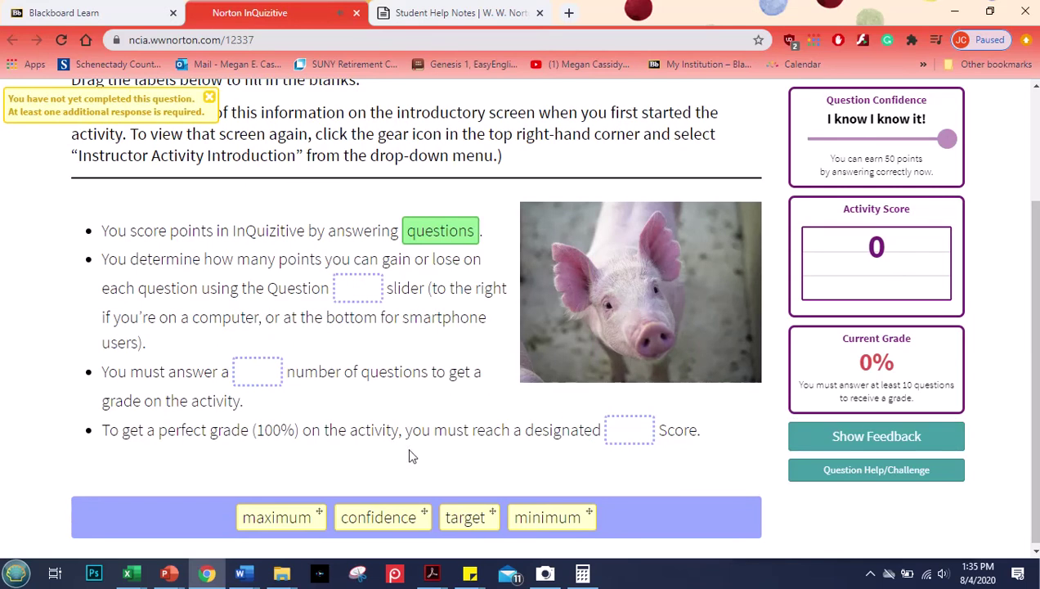
{"action": "left_click_drag", "start_coordinate": [389, 515], "coordinate": [368, 288]}
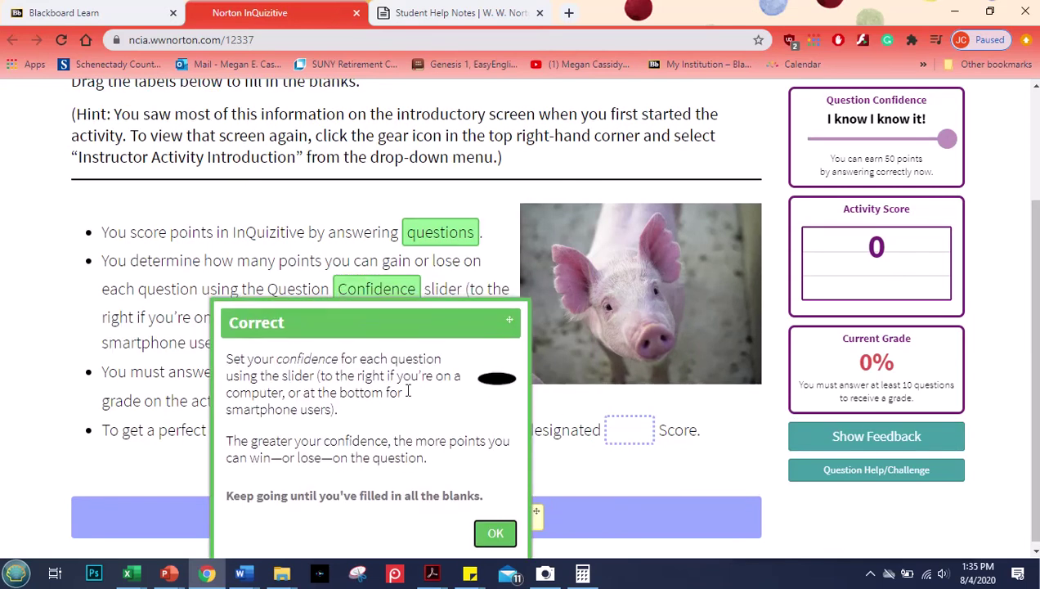
{"action": "left_click", "coordinate": [495, 528]}
{"action": "left_click_drag", "start_coordinate": [489, 526], "coordinate": [260, 374]}
{"action": "left_click", "coordinate": [384, 530]}
{"action": "left_click_drag", "start_coordinate": [460, 520], "coordinate": [637, 429]}
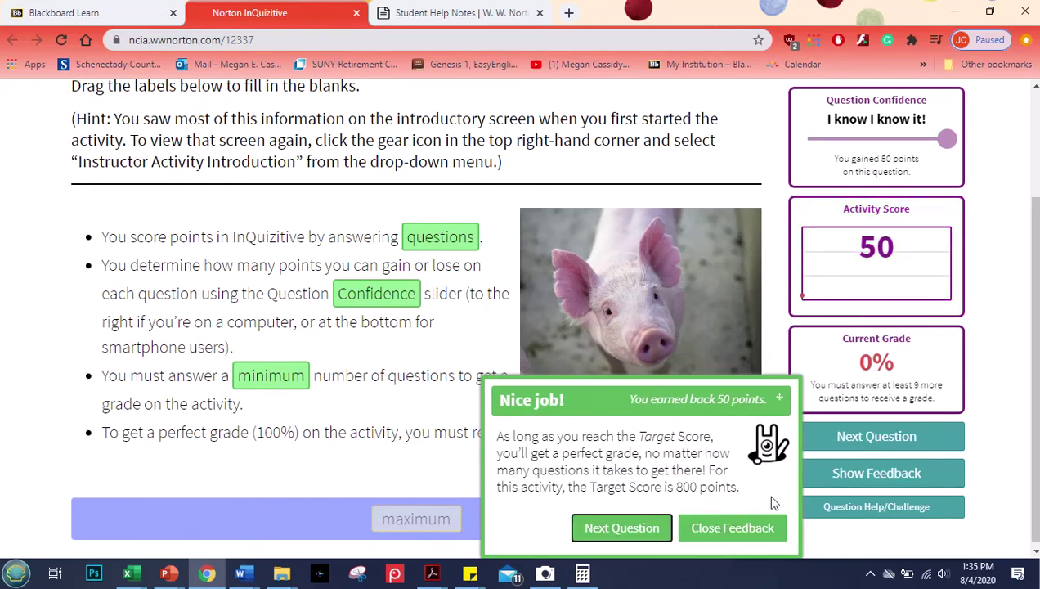
{"action": "left_click", "coordinate": [725, 530]}
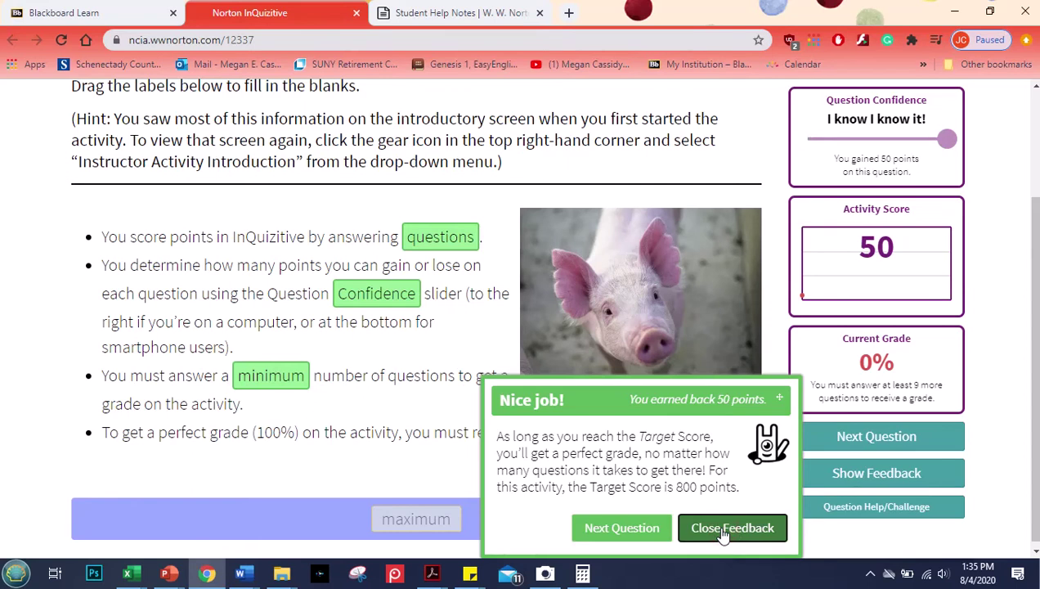
{"action": "left_click", "coordinate": [823, 476]}
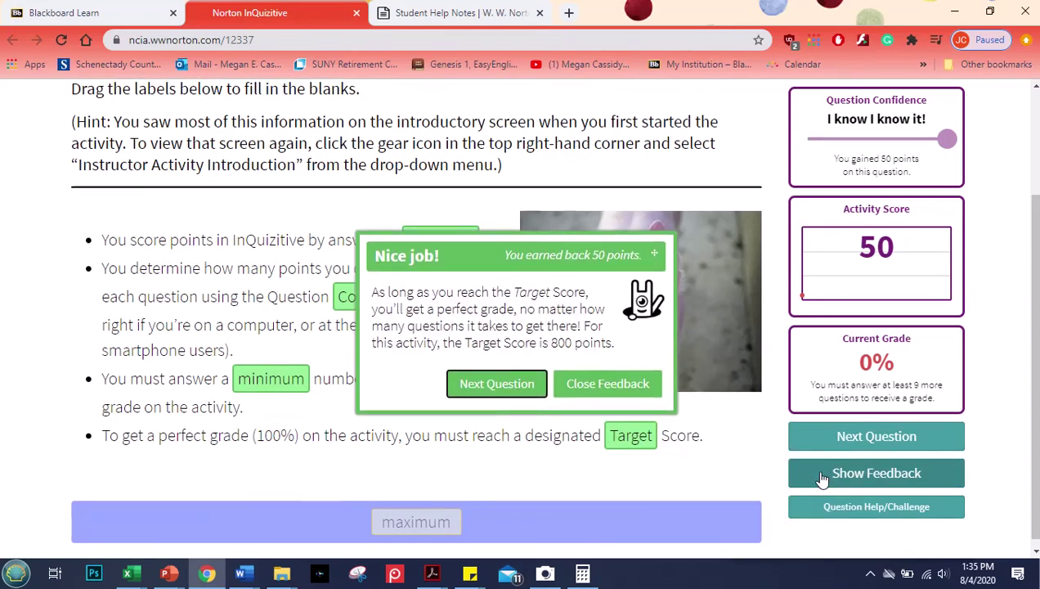
{"action": "left_click", "coordinate": [619, 392]}
- Load the Confidence Levels question and lower confidence to the lowest level
{"action": "left_click", "coordinate": [859, 437]}
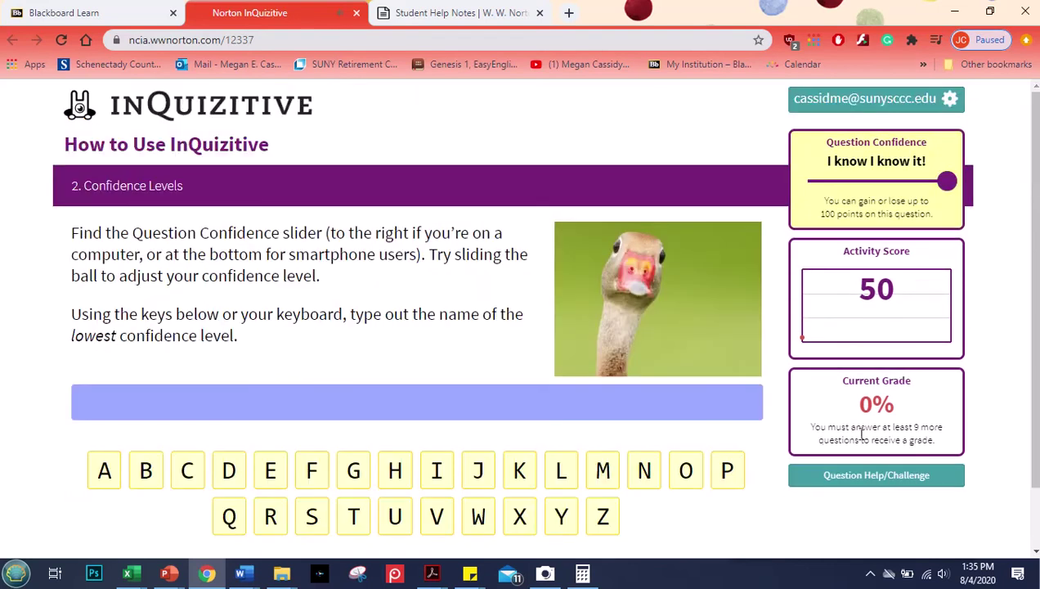
{"action": "left_click", "coordinate": [1034, 263]}
{"action": "left_click_drag", "start_coordinate": [1034, 264], "coordinate": [1034, 317]}
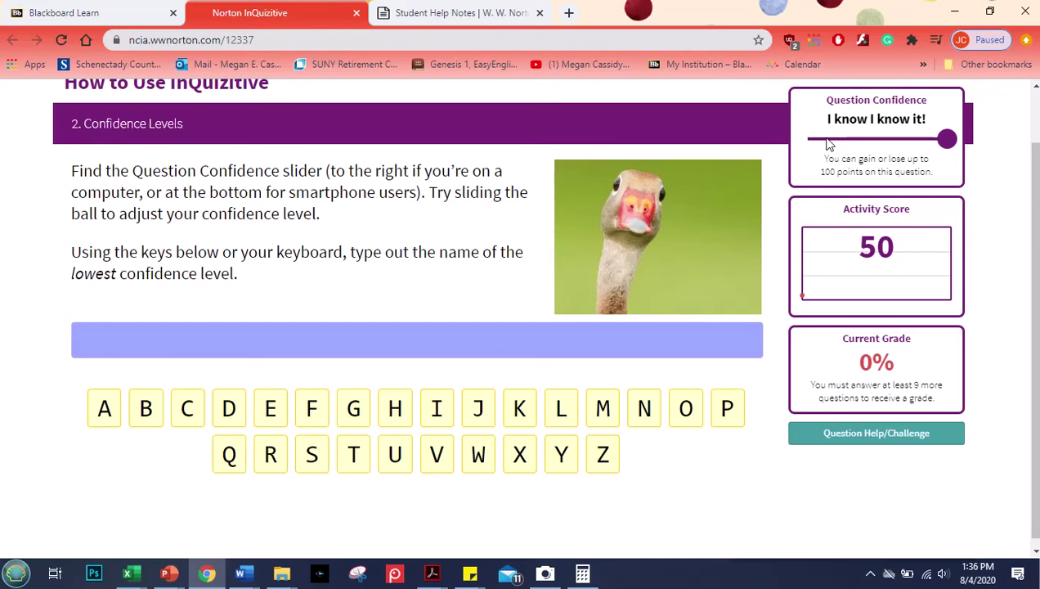
{"action": "left_click_drag", "start_coordinate": [829, 144], "coordinate": [809, 145]}
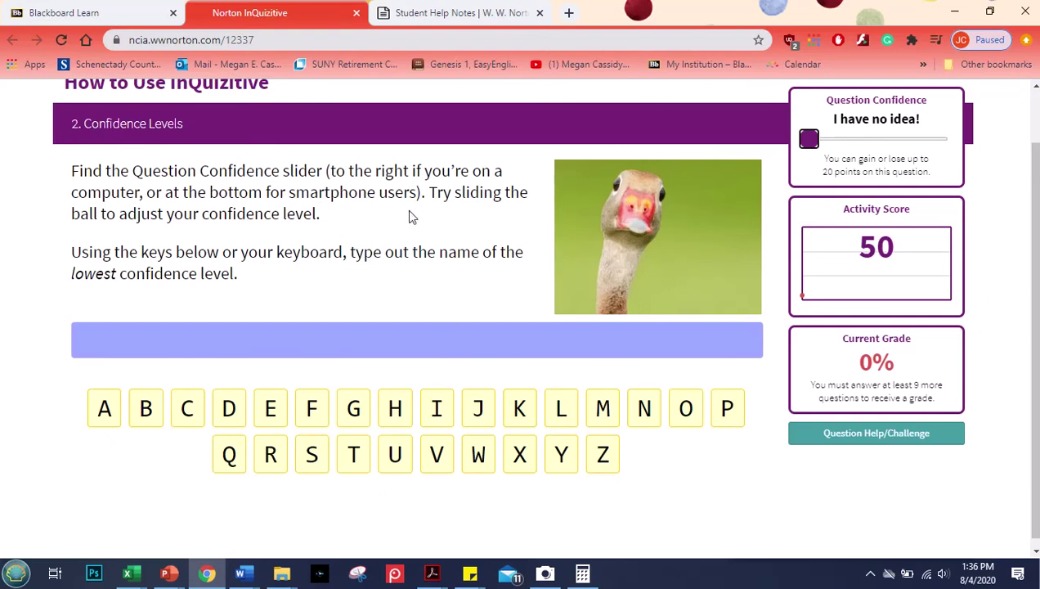
{"action": "left_click_drag", "start_coordinate": [427, 193], "coordinate": [194, 181]}
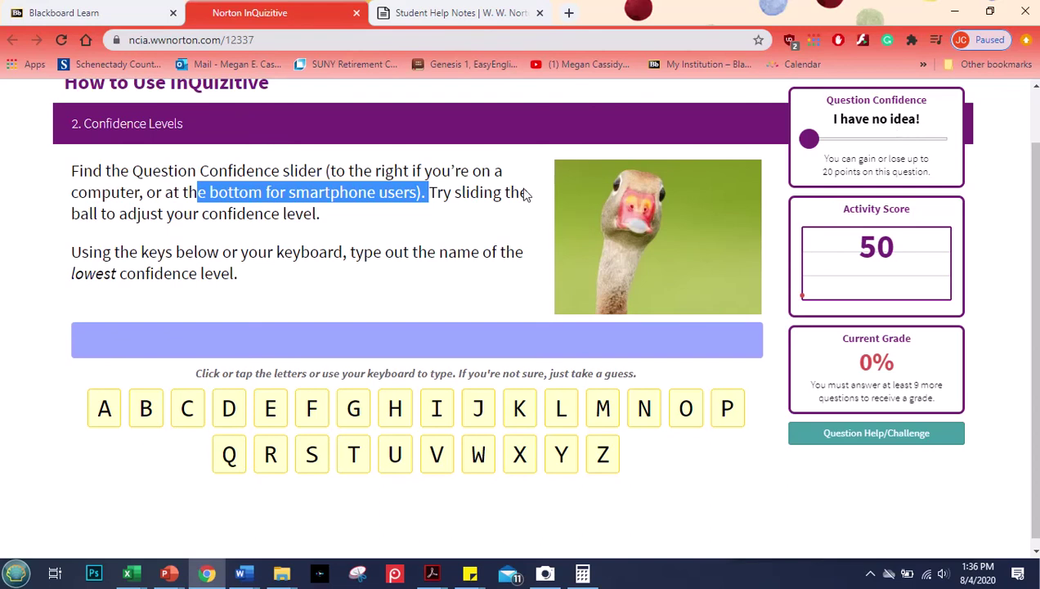
{"action": "left_click", "coordinate": [449, 195]}
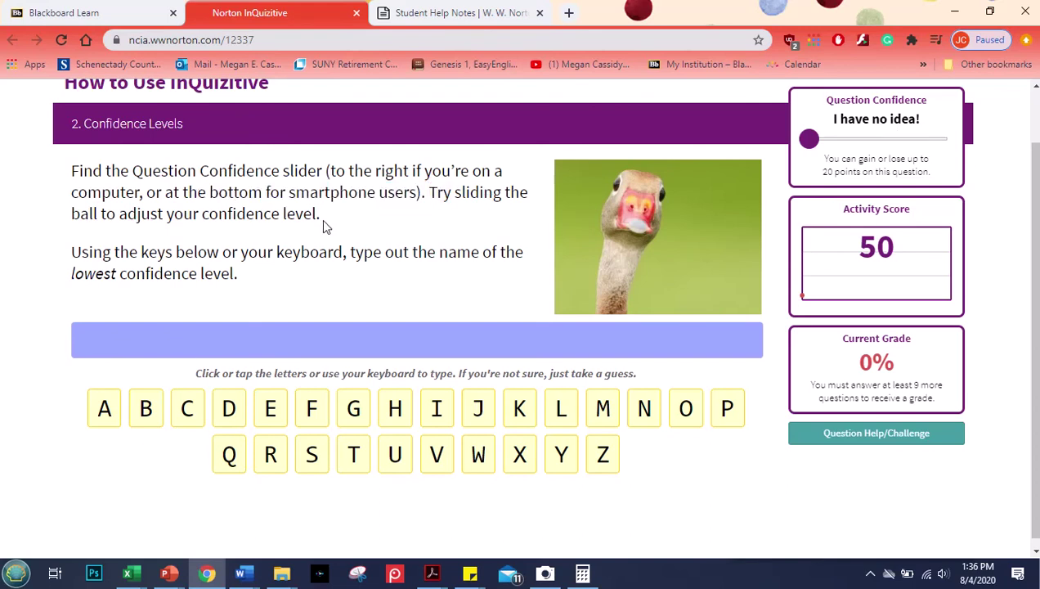
{"action": "left_click", "coordinate": [808, 139]}
- Answer 'I have no idea!' for 20 points, bringing the score to 70
{"action": "left_click_drag", "start_coordinate": [835, 121], "coordinate": [918, 121]}
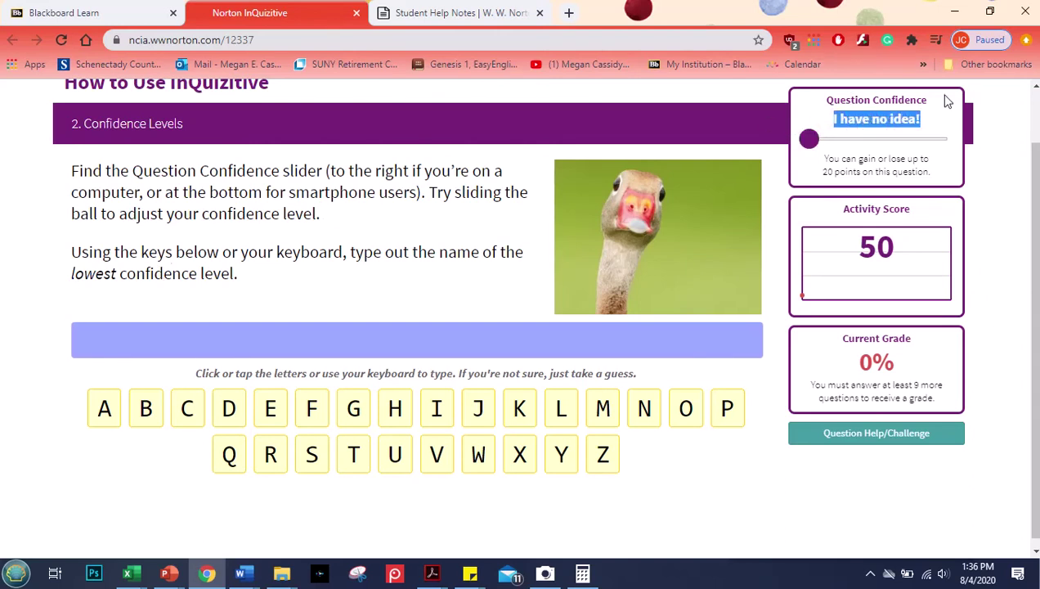
{"action": "left_click", "coordinate": [436, 414]}
{"action": "type", "text": "have no idea"}
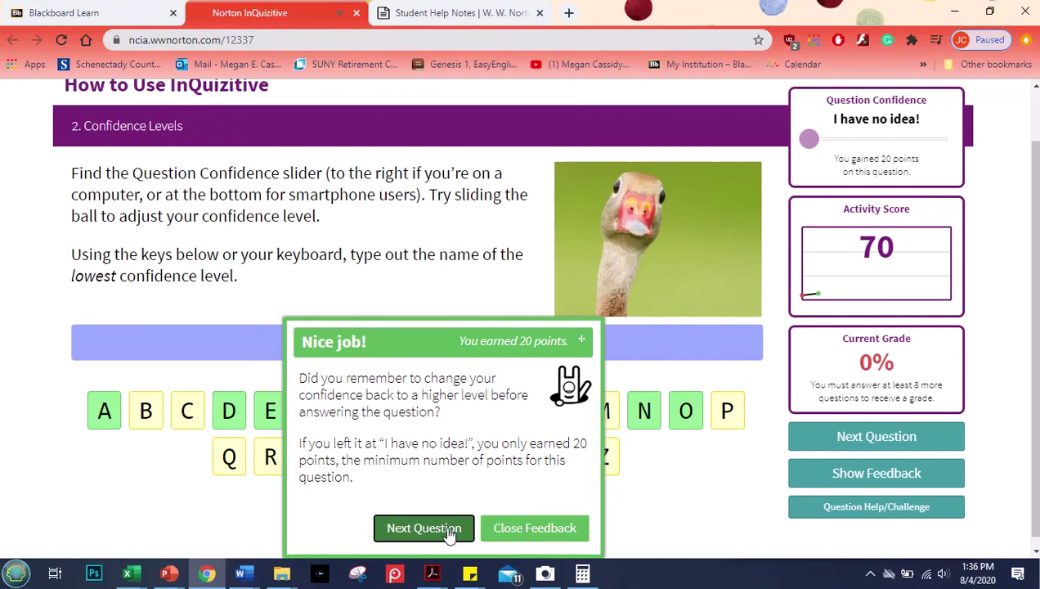
{"action": "left_click", "coordinate": [449, 528]}
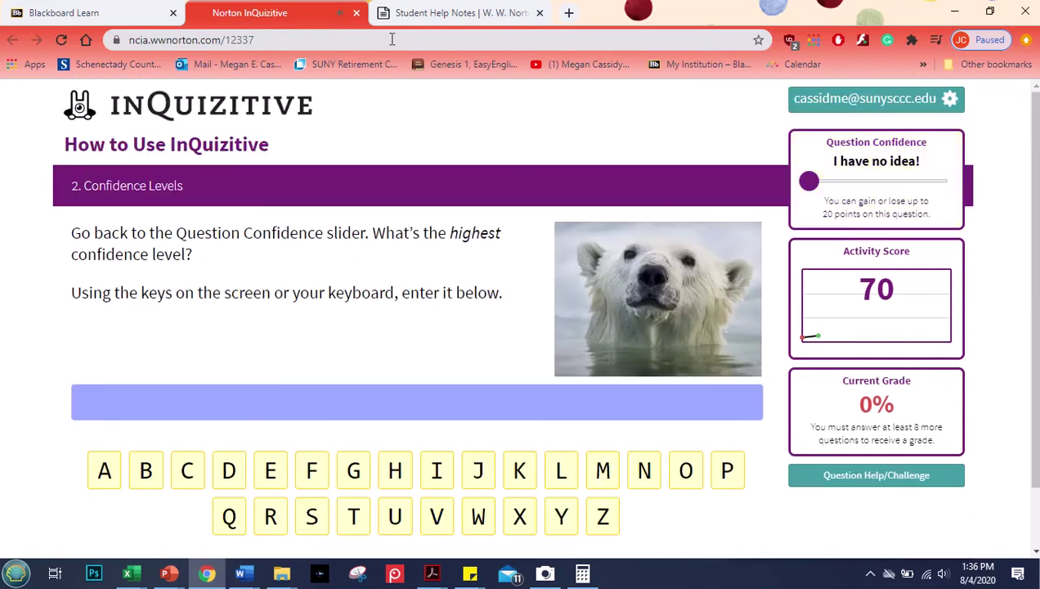
- Close the How to Use InQuizitive tab and start Sentence Fragments as a normal student
{"action": "left_click", "coordinate": [356, 14]}
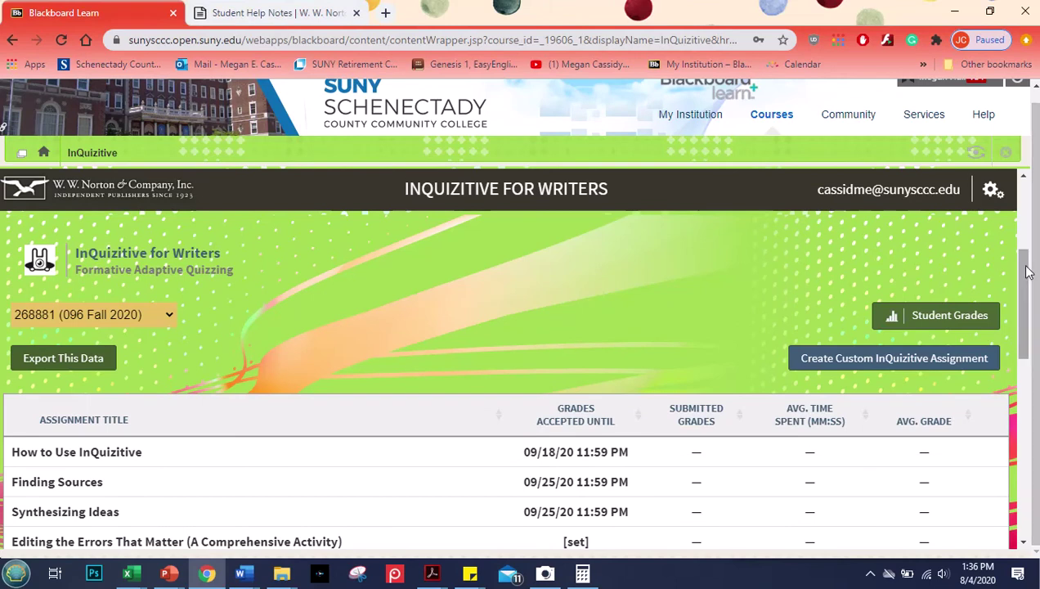
{"action": "left_click_drag", "start_coordinate": [1030, 269], "coordinate": [1034, 292]}
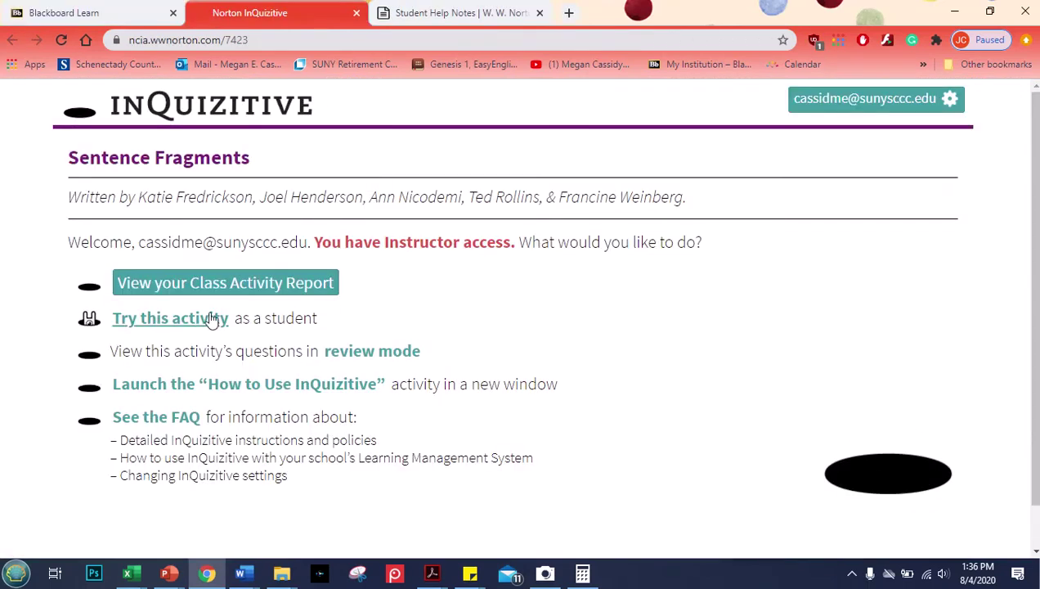
{"action": "left_click", "coordinate": [200, 320]}
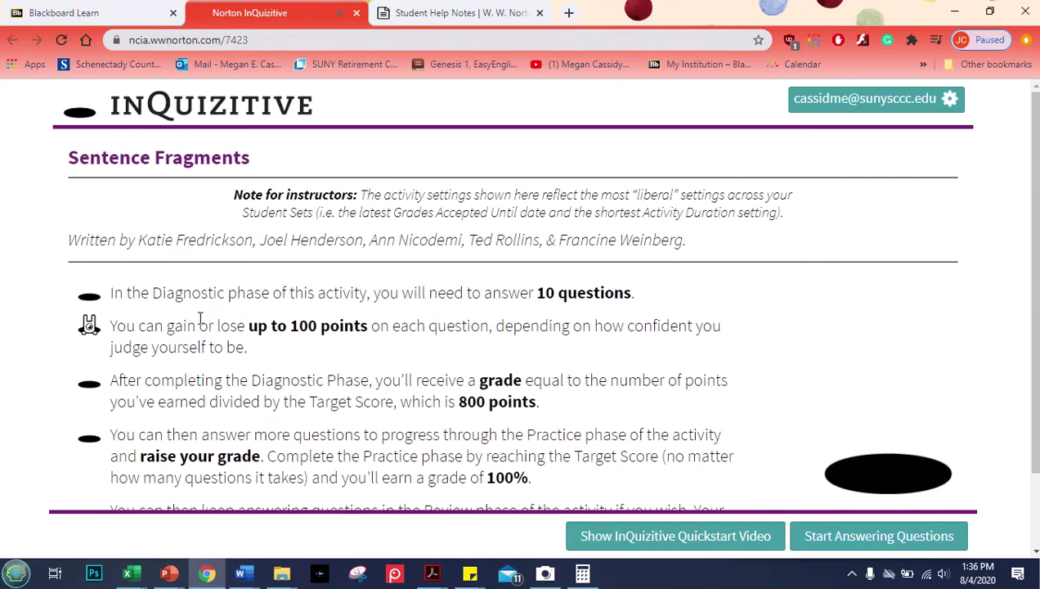
{"action": "scroll", "coordinate": [712, 280], "scroll_direction": "down", "scroll_amount": 1}
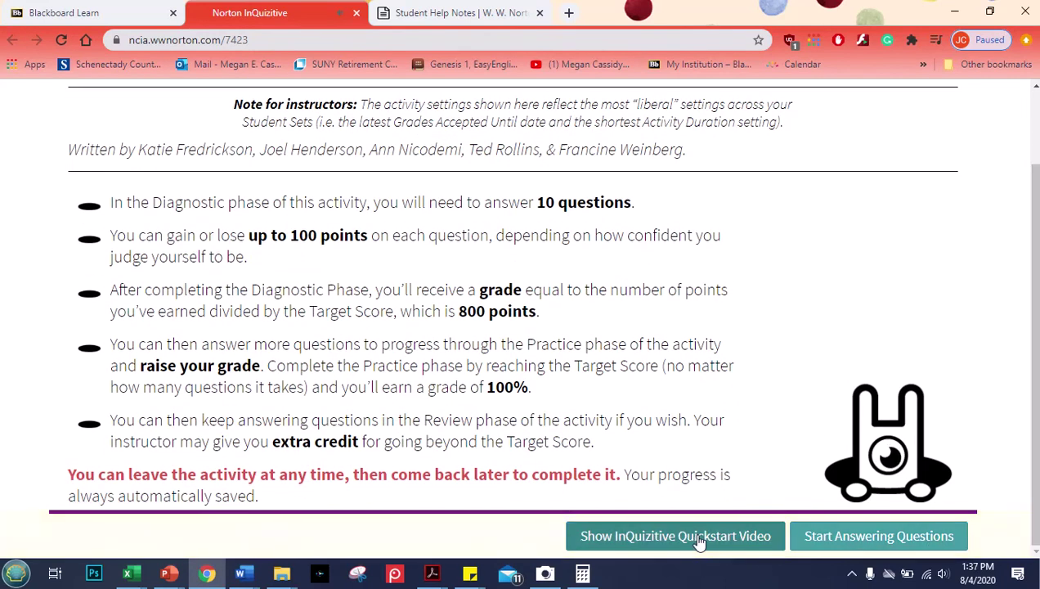
{"action": "left_click", "coordinate": [850, 542]}
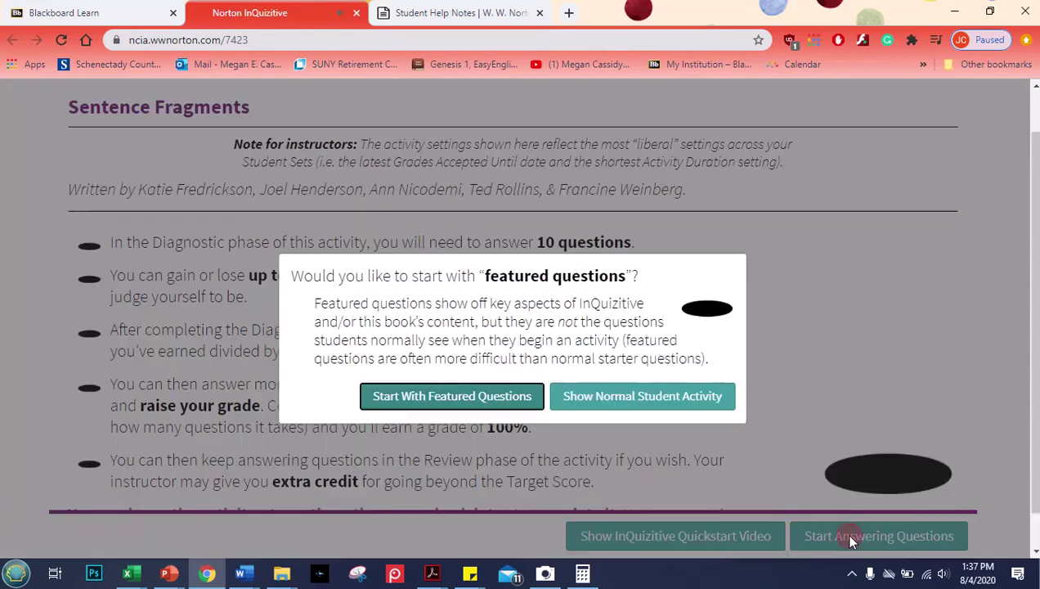
{"action": "left_click", "coordinate": [590, 404]}
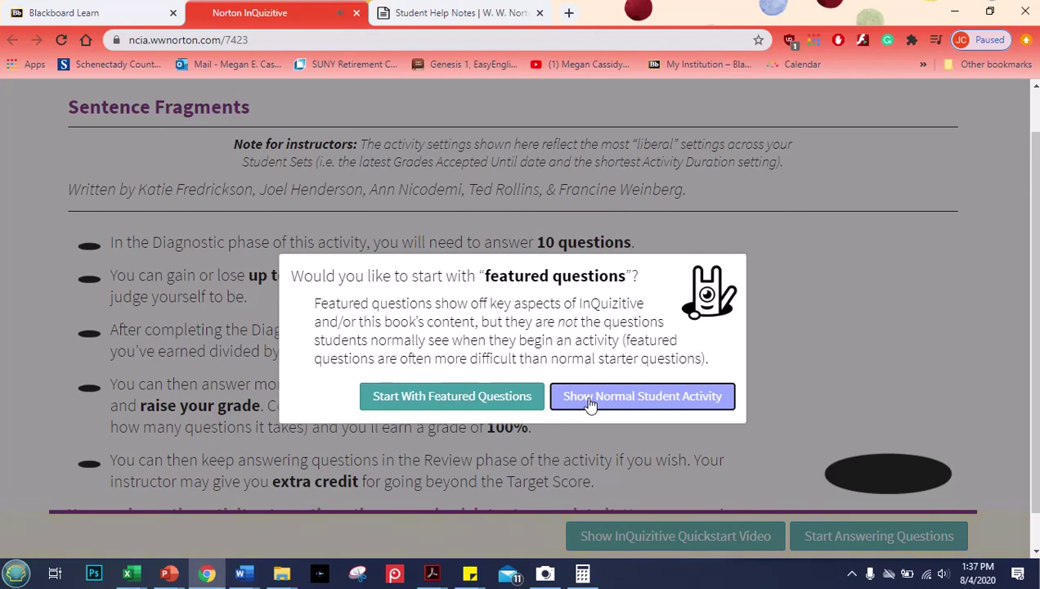
- Answer No Errors for the digital photography sentence at the 'I have no idea!' confidence
{"action": "left_click", "coordinate": [591, 404]}
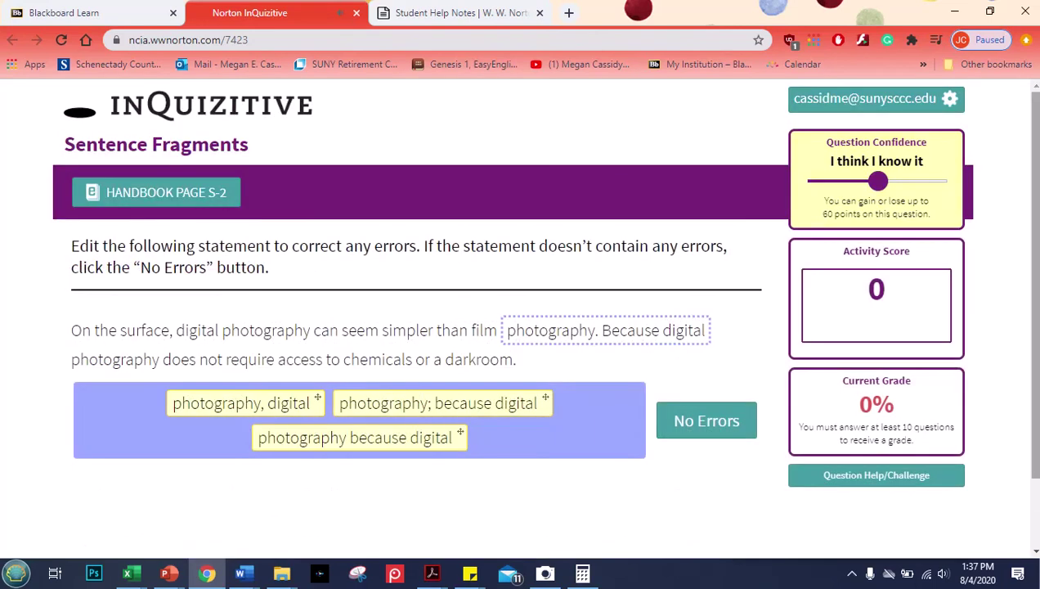
{"action": "scroll", "coordinate": [543, 281], "scroll_direction": "down", "scroll_amount": 1}
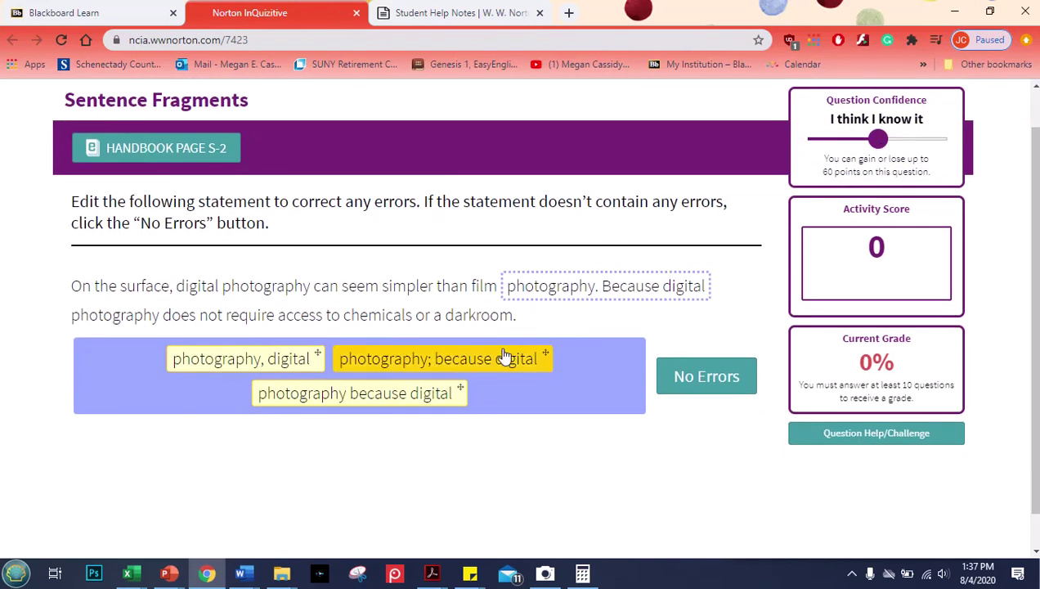
{"action": "double_click", "coordinate": [582, 287]}
{"action": "left_click_drag", "start_coordinate": [582, 287], "coordinate": [673, 287]}
{"action": "left_click", "coordinate": [685, 288]}
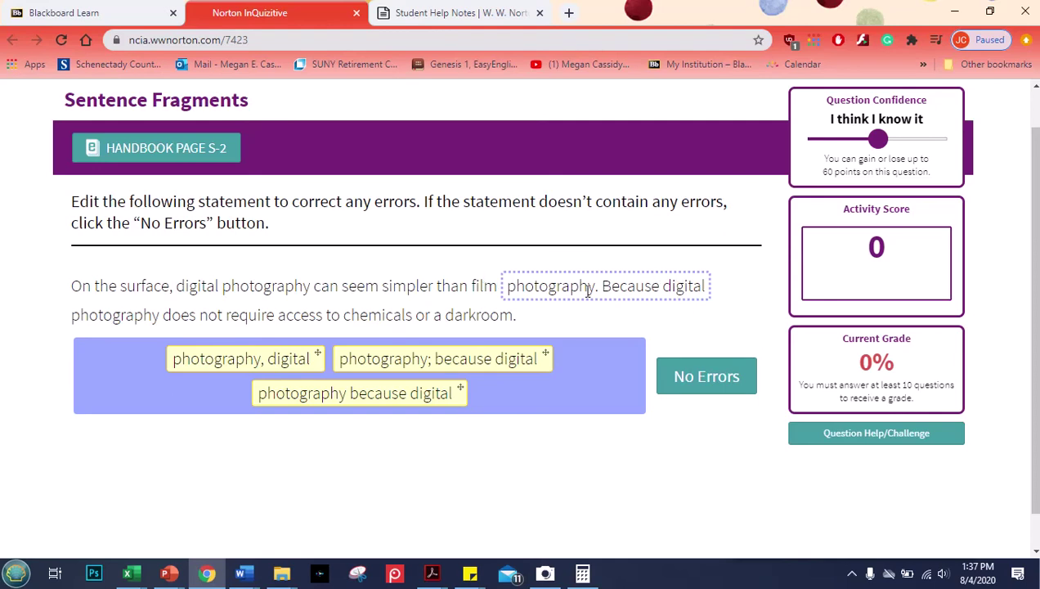
{"action": "left_click", "coordinate": [621, 288]}
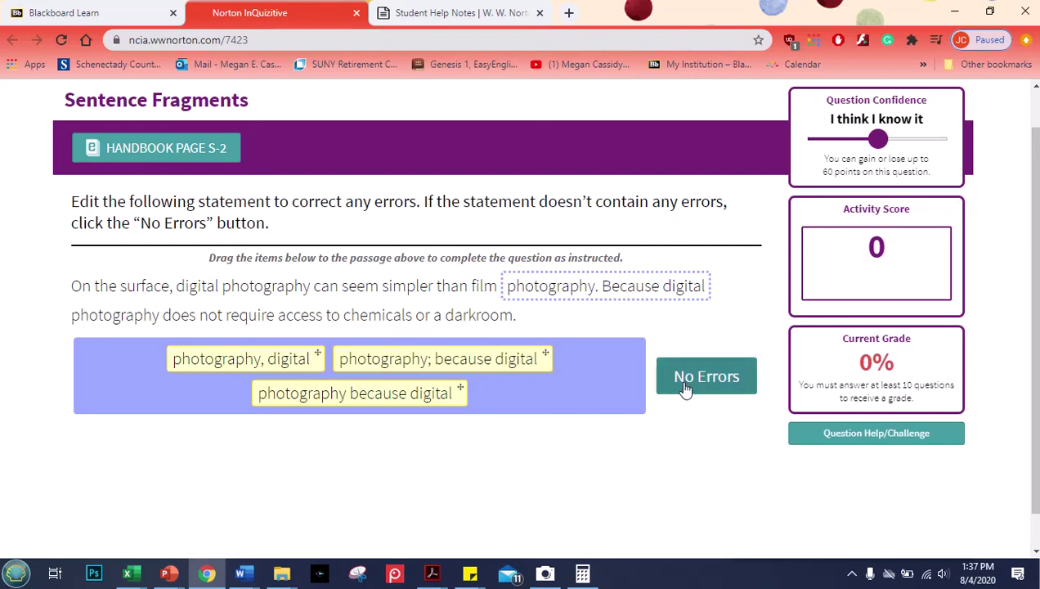
{"action": "left_click", "coordinate": [815, 139]}
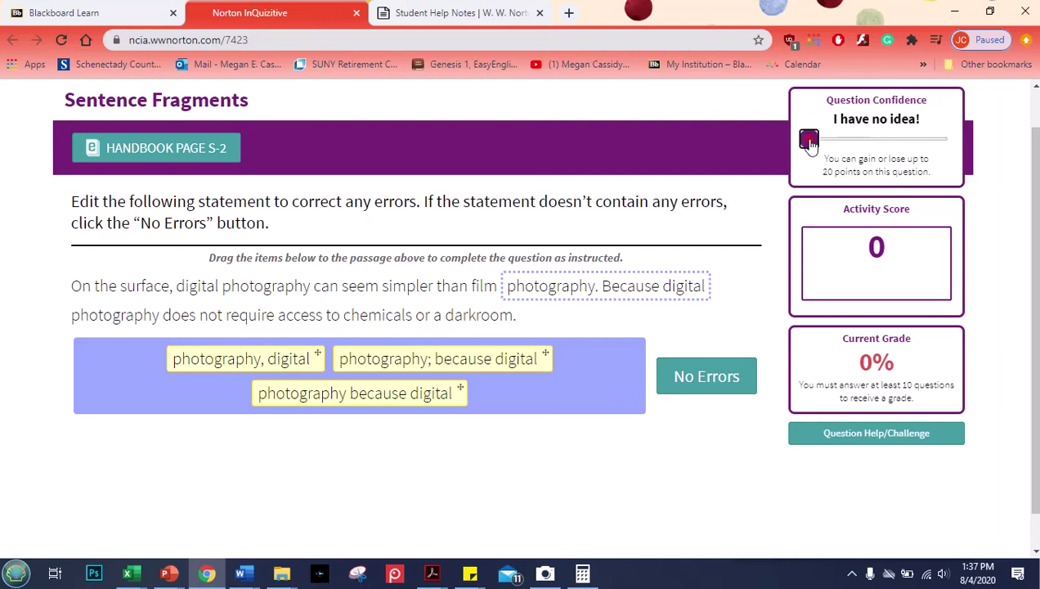
{"action": "left_click", "coordinate": [708, 389]}
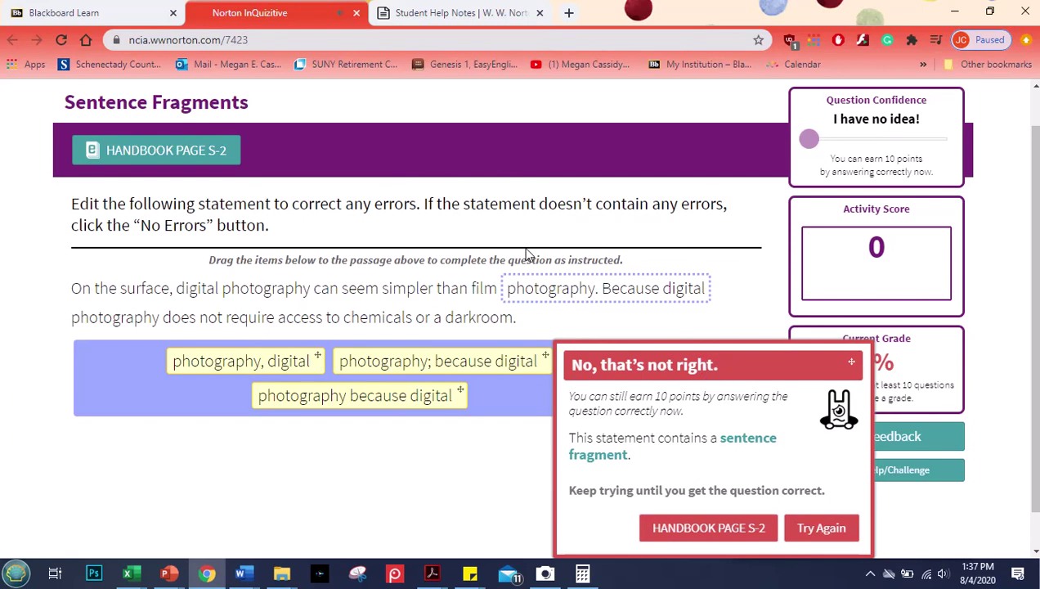
- Read the sentence fragment definition, then drag the wrong-answer feedback to the top-left corner
{"action": "right_click", "coordinate": [457, 198]}
{"action": "left_click", "coordinate": [748, 358]}
{"action": "right_click", "coordinate": [746, 364]}
{"action": "left_click", "coordinate": [744, 363]}
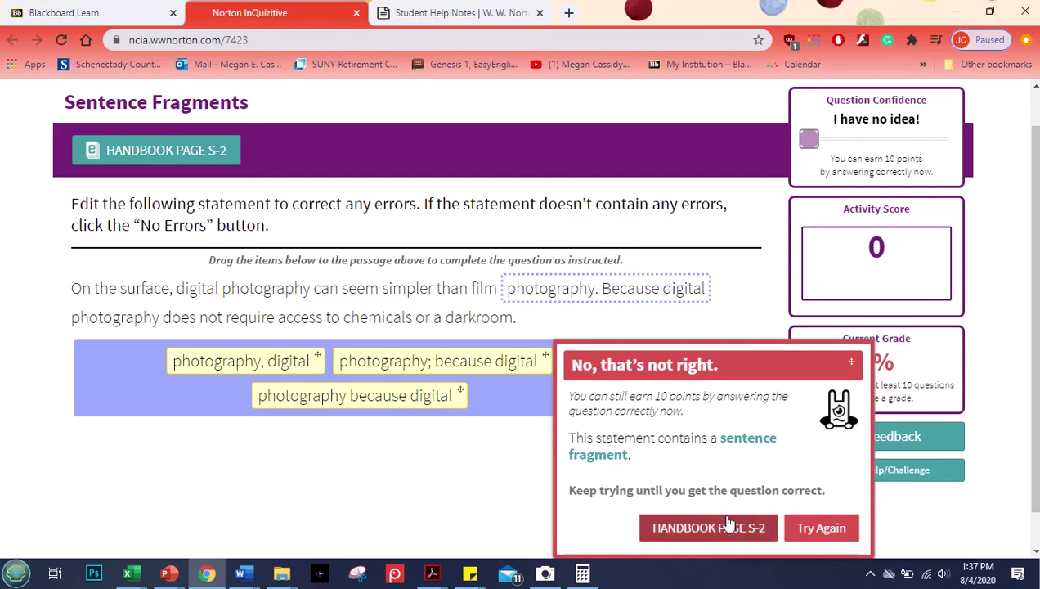
{"action": "mouse_move", "coordinate": [728, 448]}
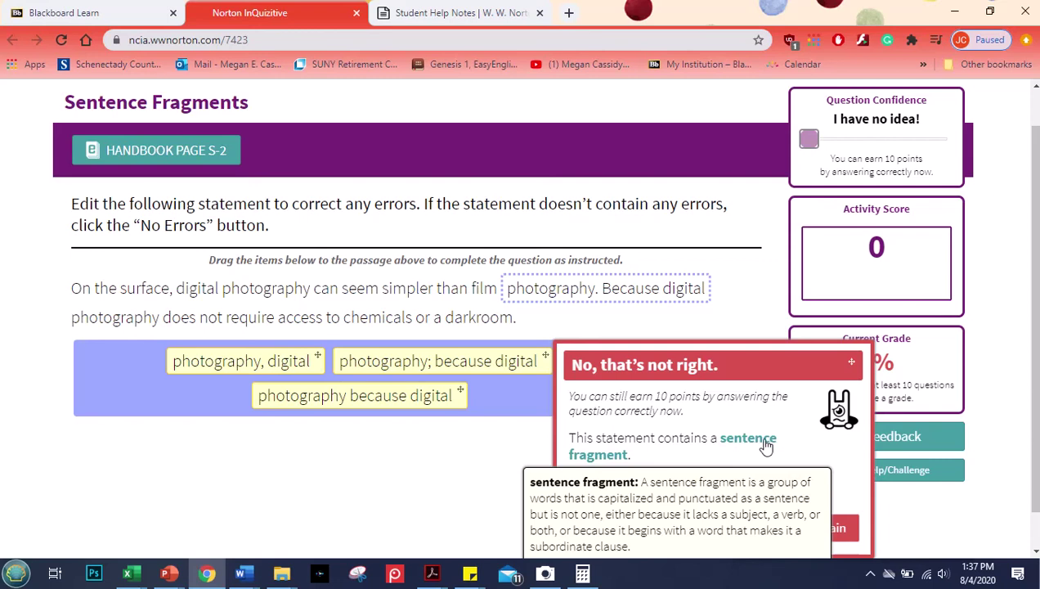
{"action": "left_click_drag", "start_coordinate": [773, 359], "coordinate": [316, 111]}
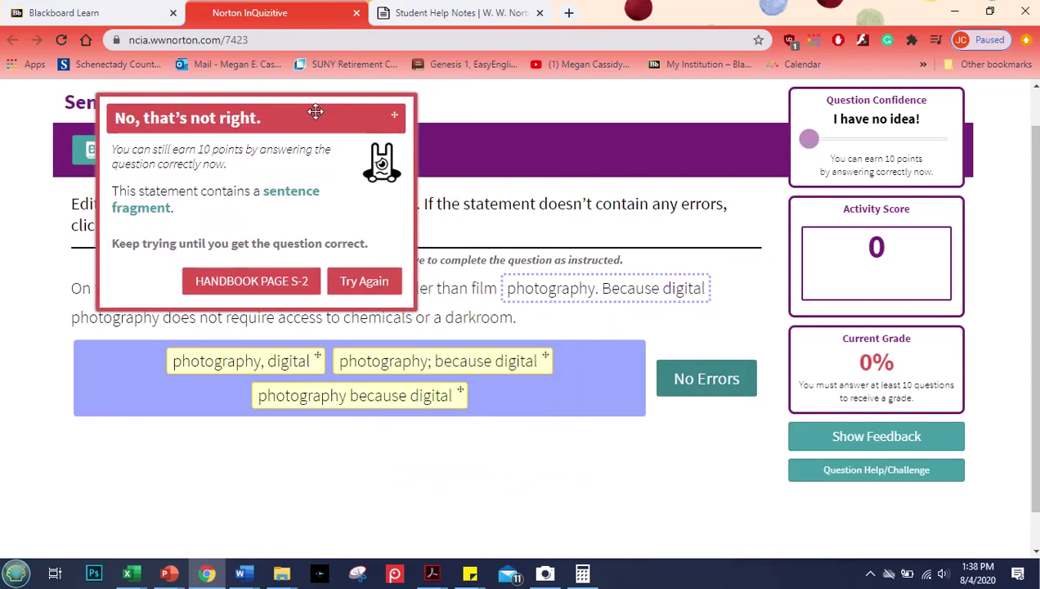
- Read the fragment examples on handbook page S-2
{"action": "left_click", "coordinate": [254, 290]}
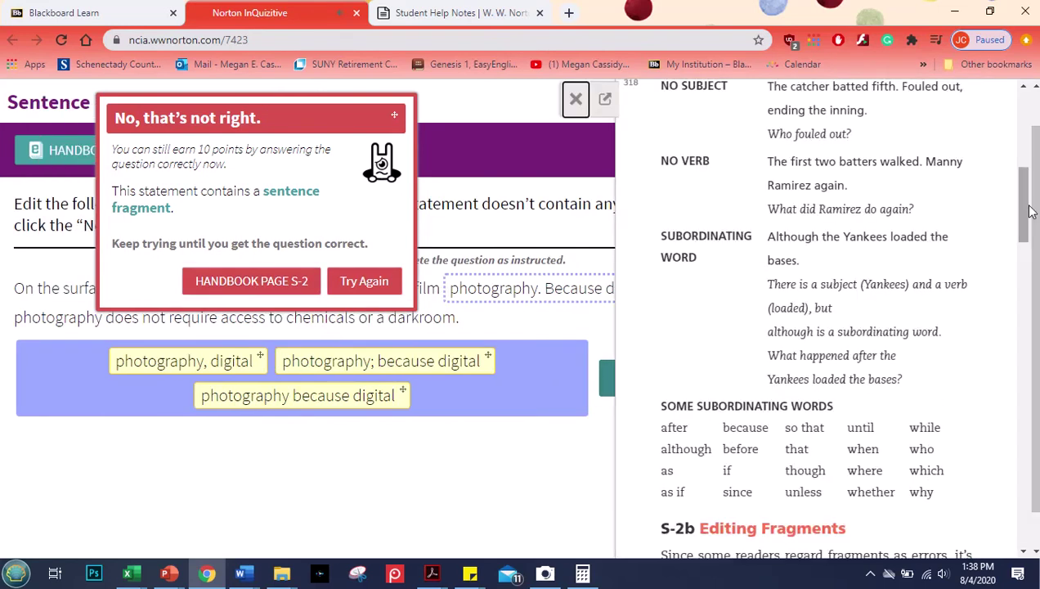
{"action": "left_click_drag", "start_coordinate": [1031, 211], "coordinate": [1008, 110]}
{"action": "left_click", "coordinate": [278, 282]}
{"action": "mouse_move", "coordinate": [769, 90]}
{"action": "left_mouse_down"}
{"action": "mouse_move", "coordinate": [817, 114]}
{"action": "mouse_move", "coordinate": [906, 365]}
{"action": "mouse_move", "coordinate": [767, 278]}
{"action": "left_mouse_up"}
{"action": "left_click", "coordinate": [906, 363]}
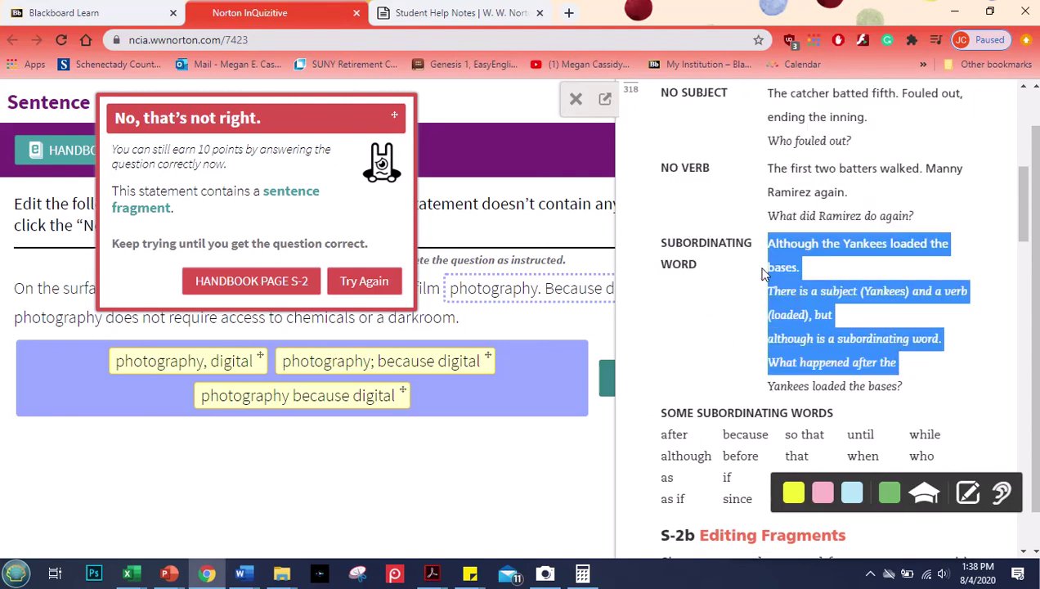
{"action": "left_click", "coordinate": [713, 240]}
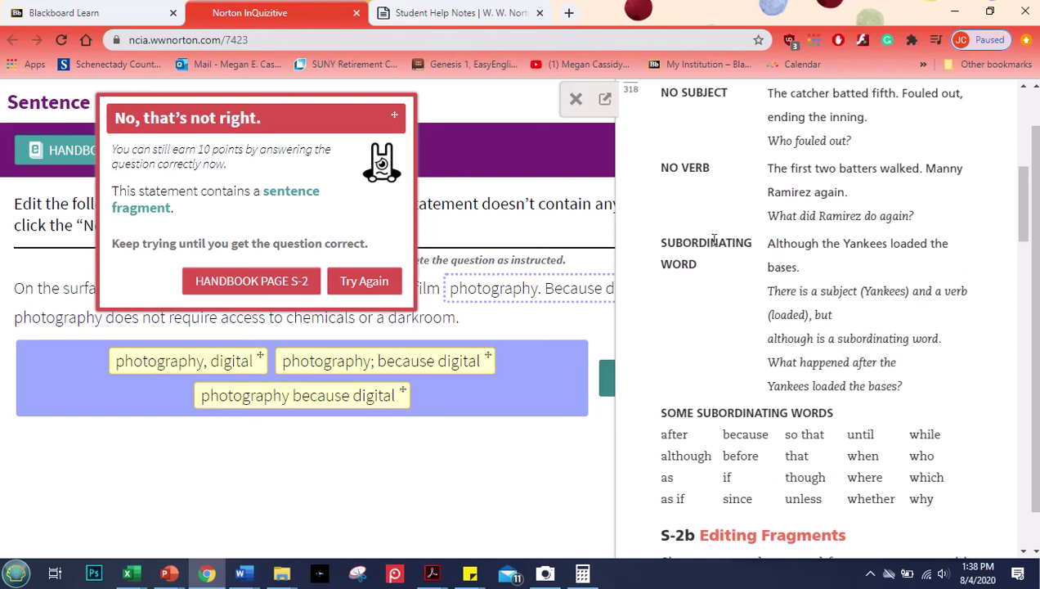
- Retry the question with 'photography because digital', earning 10 points
{"action": "left_click", "coordinate": [362, 282]}
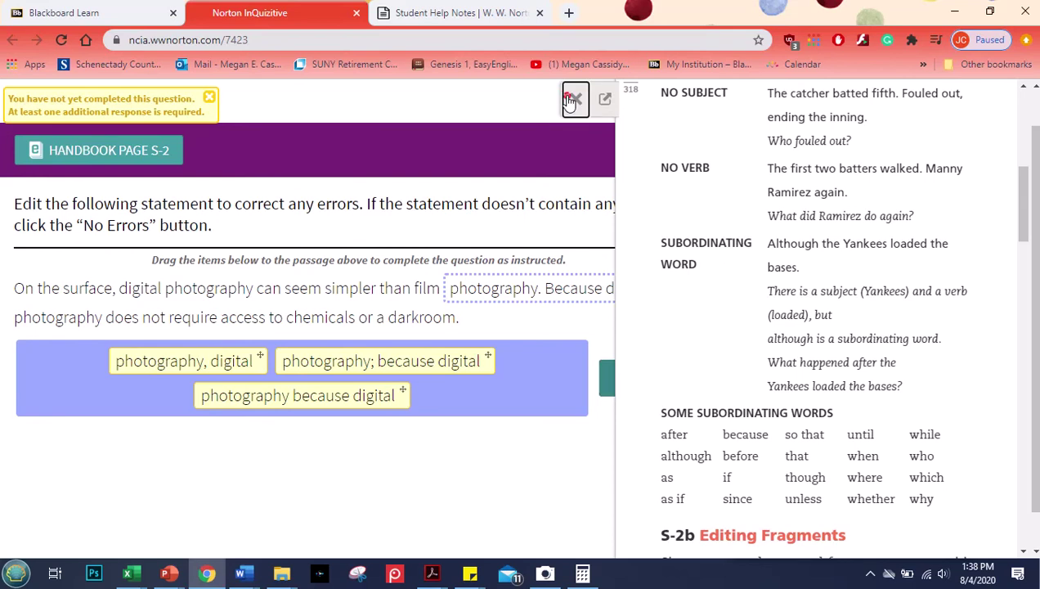
{"action": "left_click", "coordinate": [570, 100]}
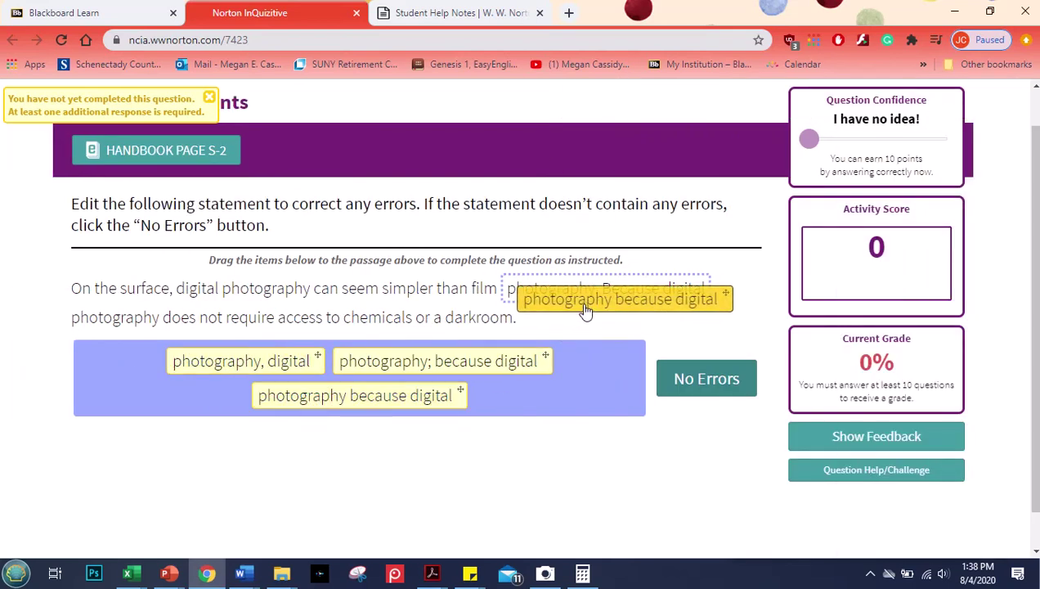
{"action": "left_click_drag", "start_coordinate": [586, 306], "coordinate": [581, 302]}
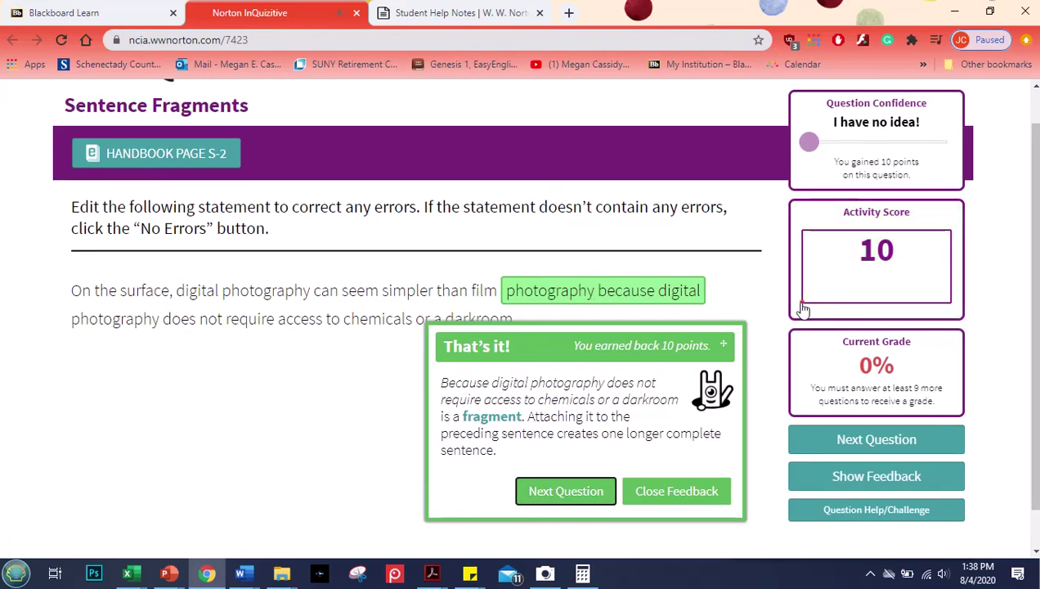
- Fix the prom sentence with 'rises. The cost is an average', reaching 390 points and 49%
{"action": "left_click", "coordinate": [550, 495]}
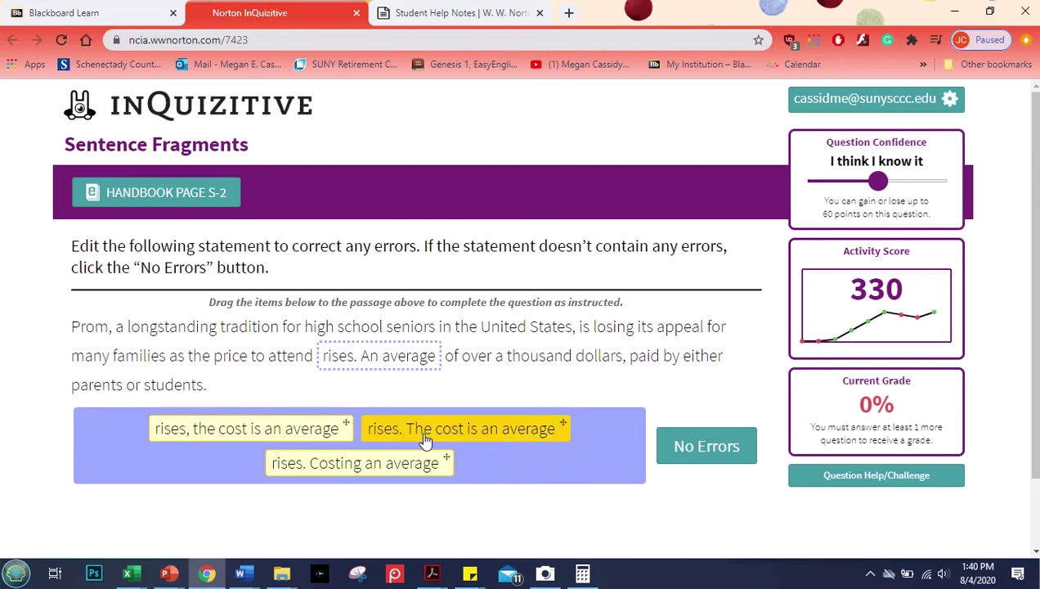
{"action": "left_click_drag", "start_coordinate": [422, 433], "coordinate": [384, 368]}
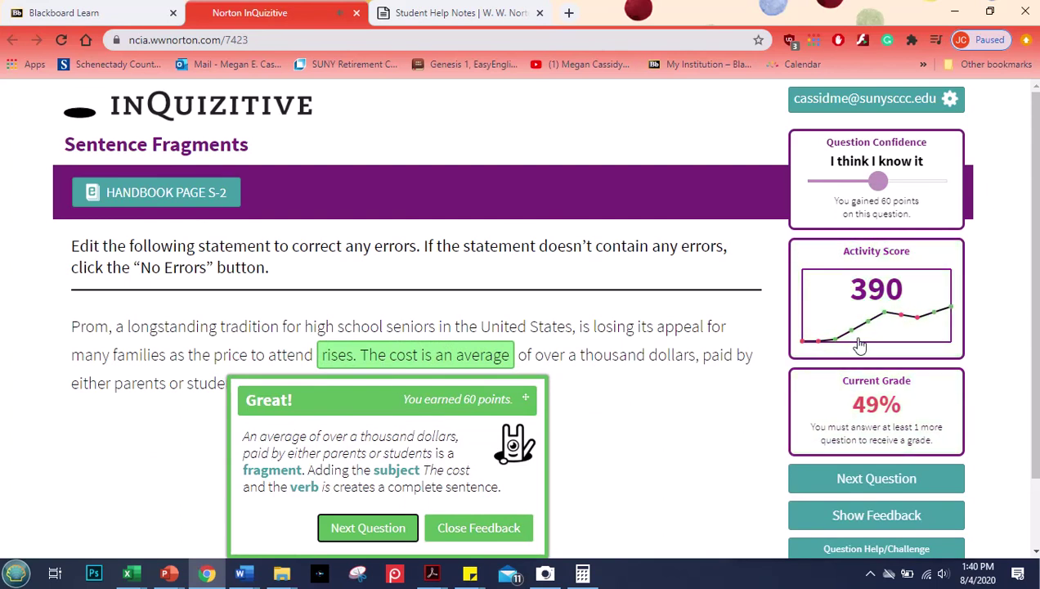
{"action": "left_click_drag", "start_coordinate": [914, 417], "coordinate": [847, 405]}
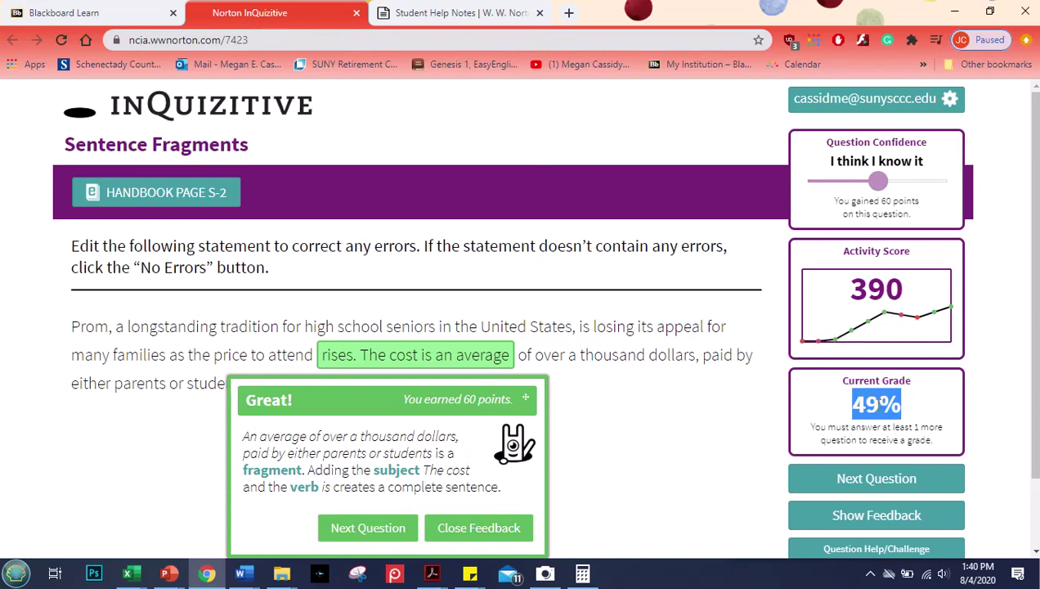
{"action": "left_click", "coordinate": [887, 404]}
{"action": "left_click", "coordinate": [476, 534]}
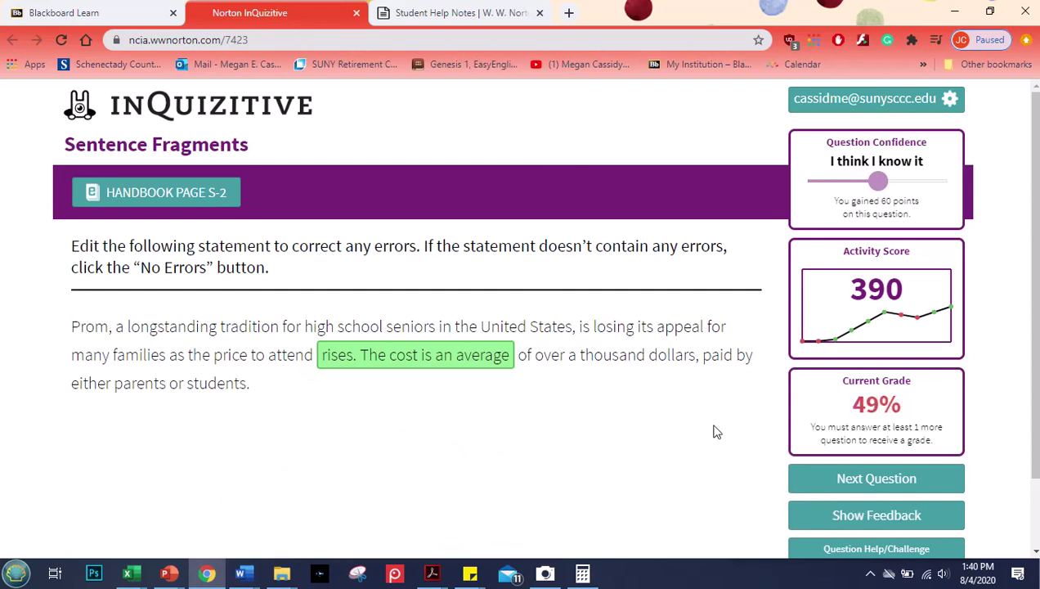
{"action": "left_click_drag", "start_coordinate": [857, 401], "coordinate": [938, 409]}
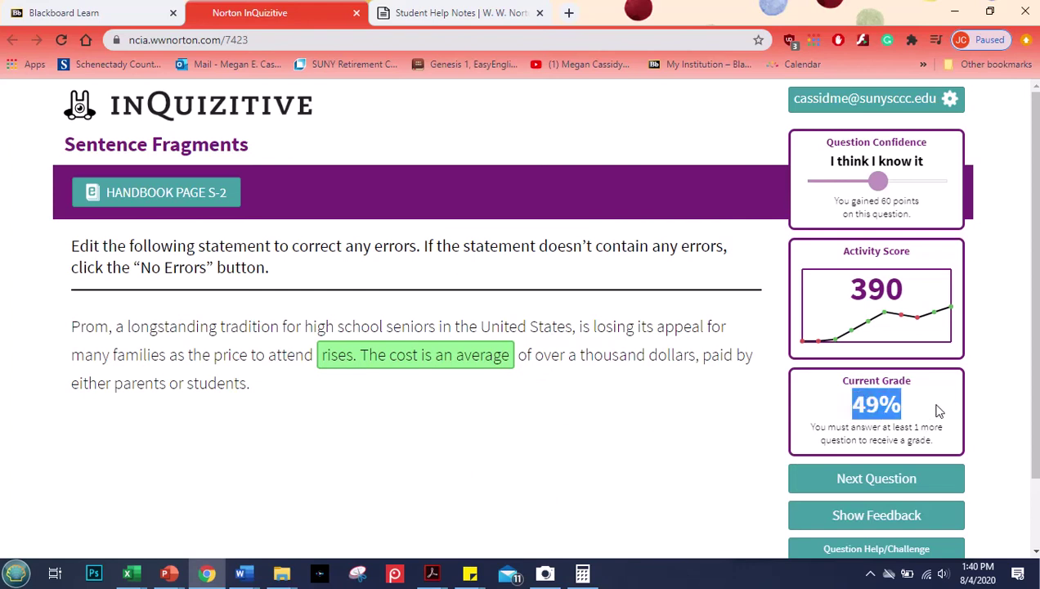
{"action": "left_click", "coordinate": [914, 407]}
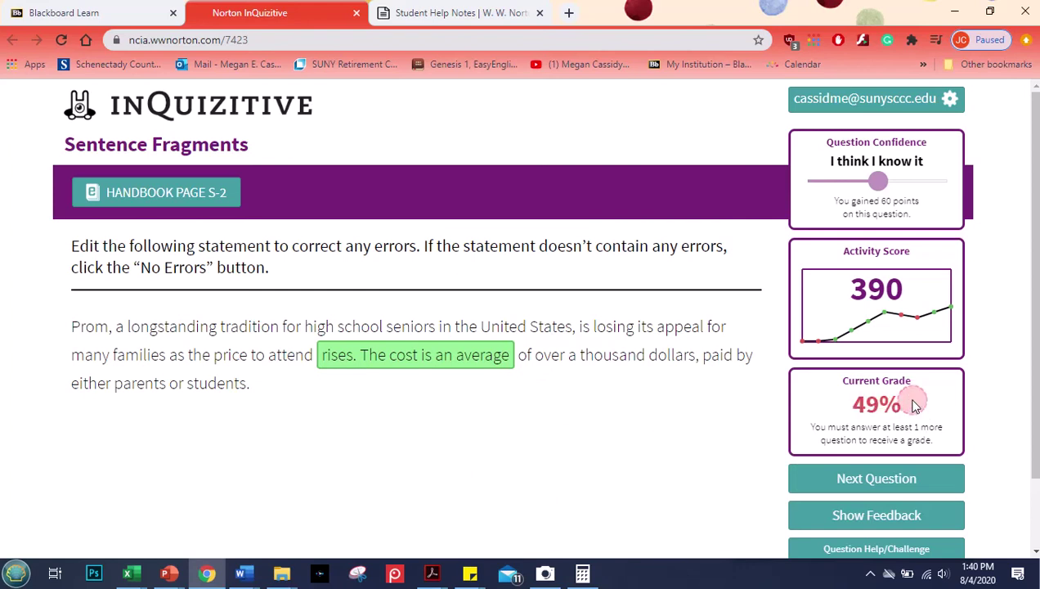
{"action": "left_click", "coordinate": [863, 484]}
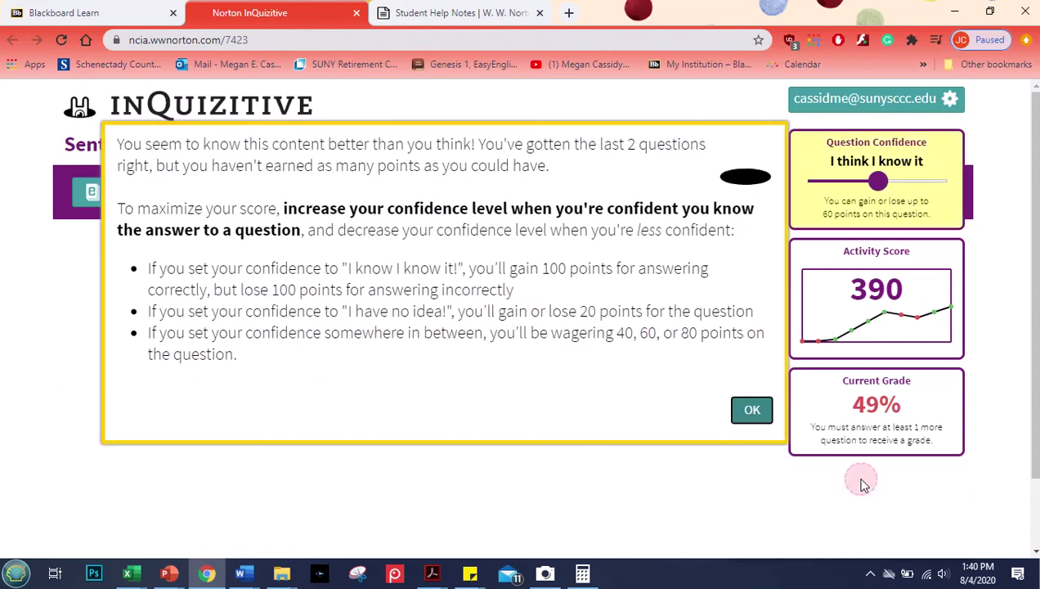
- Dismiss the confidence tip and review the Diagnostic Phase summary of 390/800 = 49%
{"action": "left_click", "coordinate": [752, 410]}
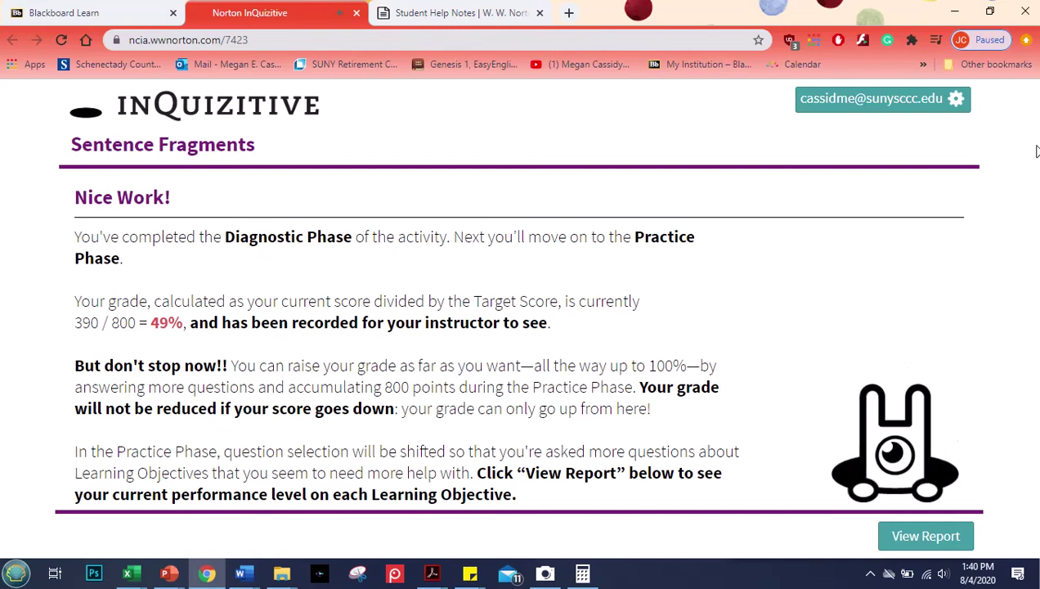
{"action": "left_click_drag", "start_coordinate": [288, 322], "coordinate": [112, 323]}
{"action": "left_click", "coordinate": [117, 322]}
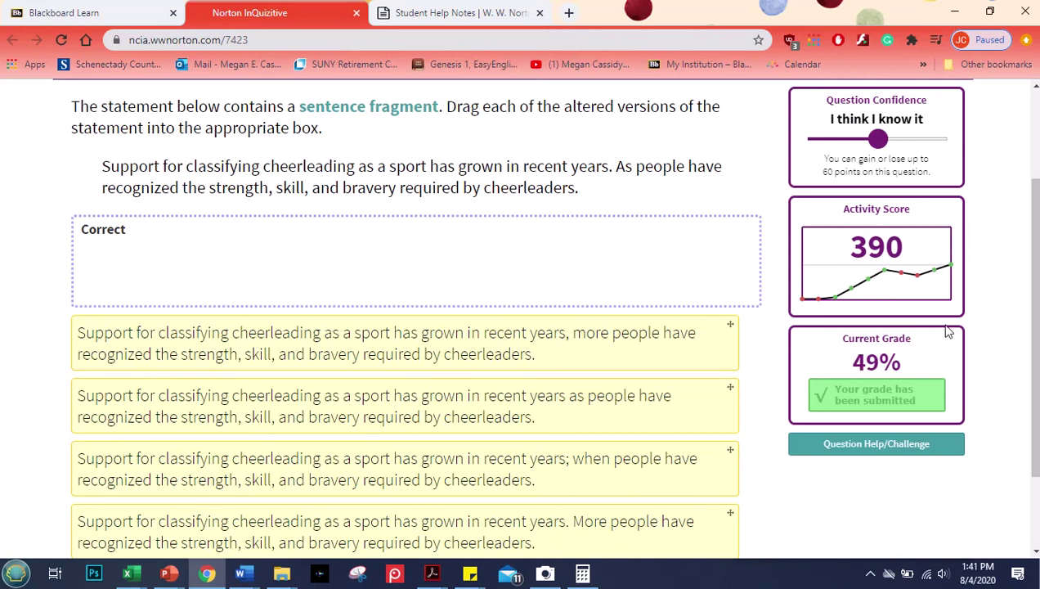
- Review the Activity Report, Question 7's lost points, and the Learning Objectives performance
{"action": "left_click", "coordinate": [876, 249]}
{"action": "mouse_move", "coordinate": [831, 372]}
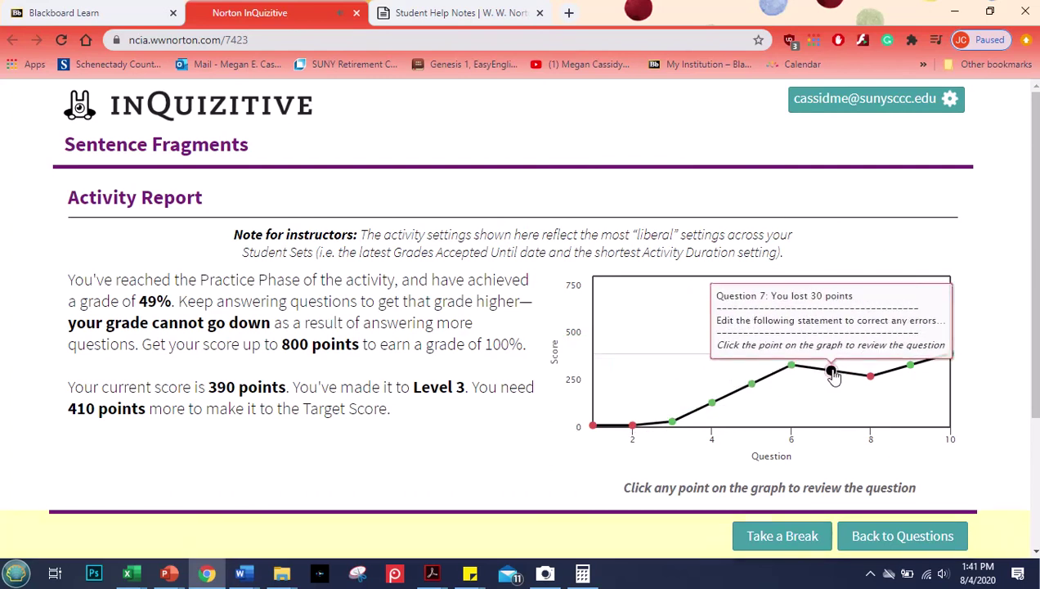
{"action": "left_click", "coordinate": [832, 373]}
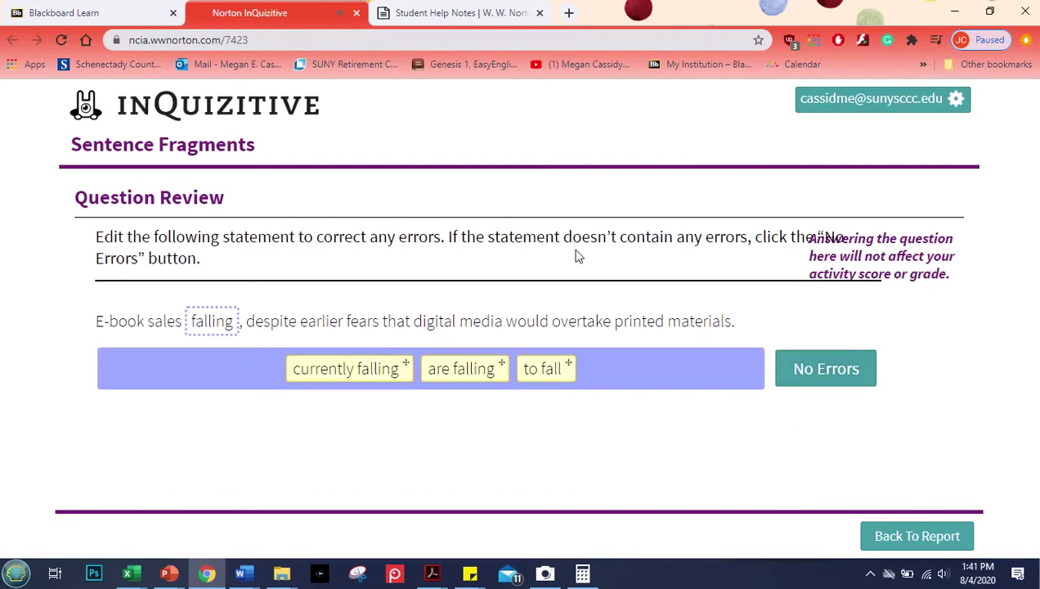
{"action": "left_click", "coordinate": [932, 535]}
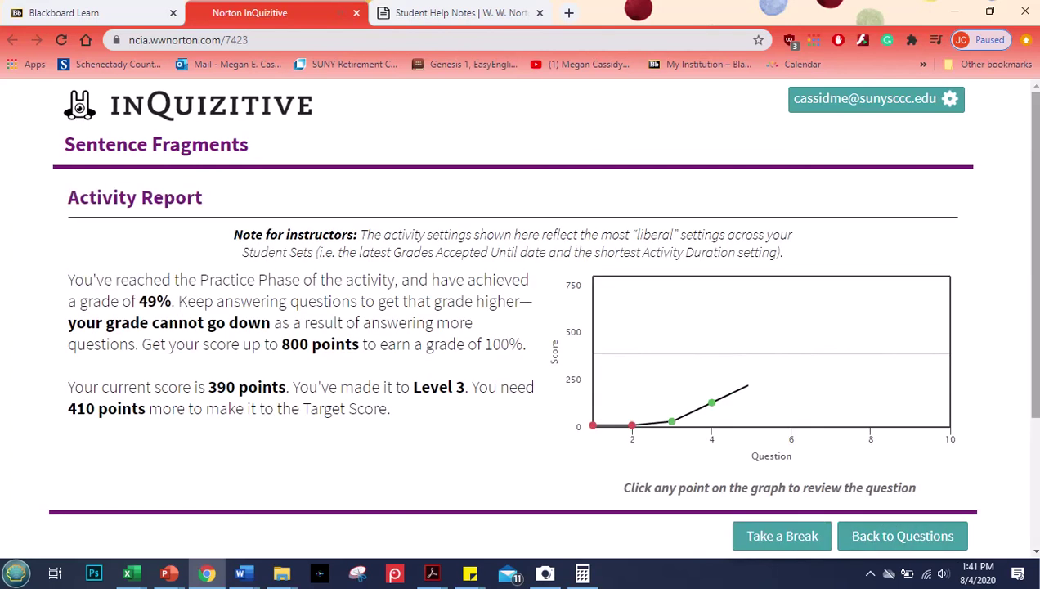
{"action": "scroll", "coordinate": [931, 534], "scroll_direction": "down", "scroll_amount": 2}
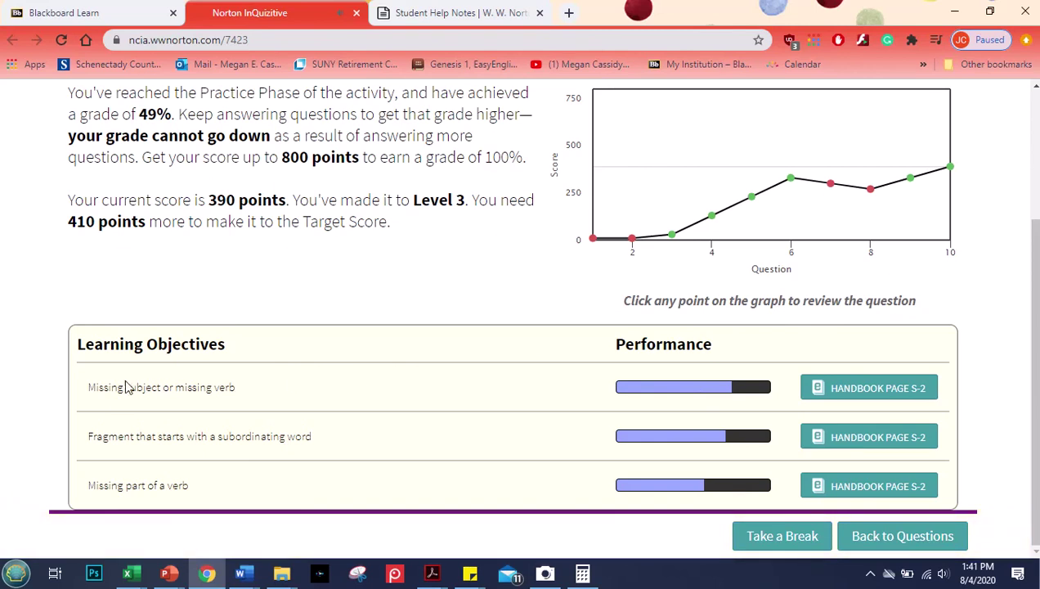
{"action": "left_click_drag", "start_coordinate": [85, 390], "coordinate": [248, 391]}
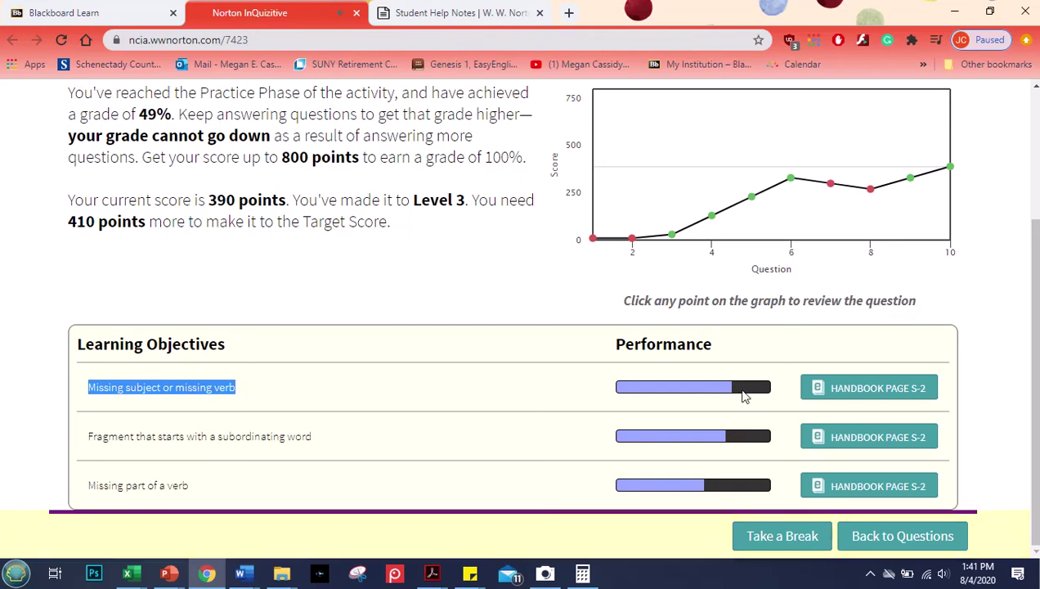
{"action": "left_click_drag", "start_coordinate": [127, 486], "coordinate": [835, 462]}
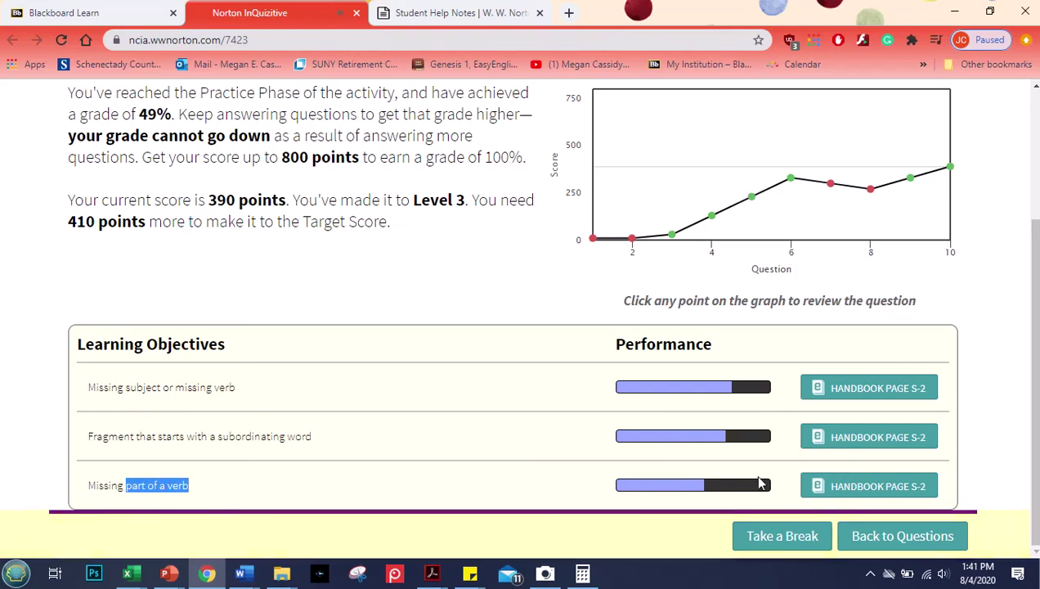
- Open Take a Break and clear two groups of tiles in the game
{"action": "left_click", "coordinate": [775, 538]}
{"action": "left_click", "coordinate": [454, 394]}
{"action": "left_click", "coordinate": [511, 335]}
- Clear the green tiles, then leave the break and return to the cheerleading question
{"action": "left_click", "coordinate": [336, 454]}
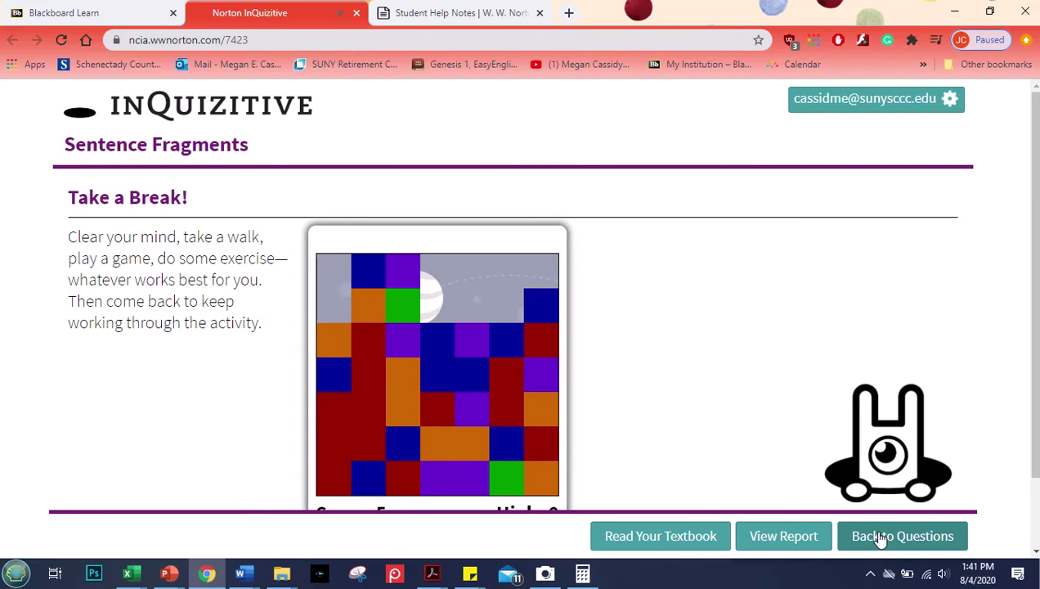
{"action": "left_click", "coordinate": [791, 540]}
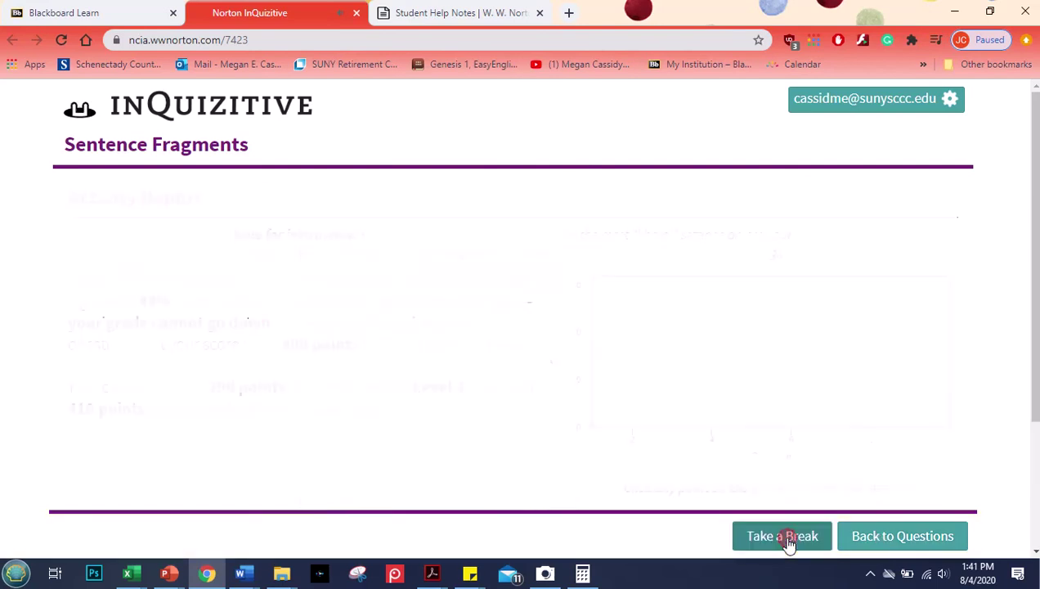
{"action": "left_click", "coordinate": [902, 536]}
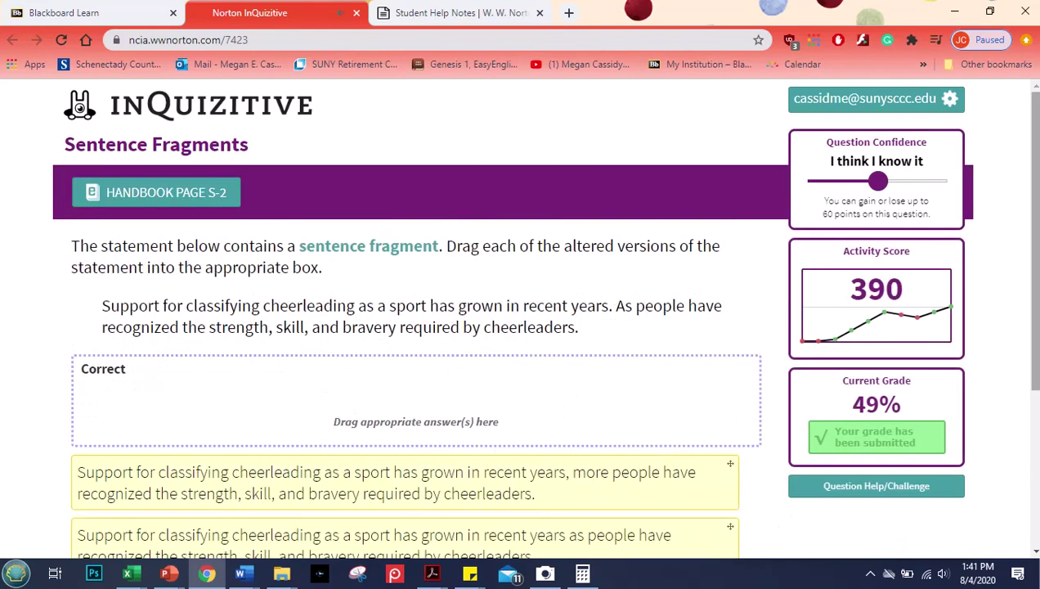
{"action": "left_click_drag", "start_coordinate": [1032, 279], "coordinate": [1018, 443]}
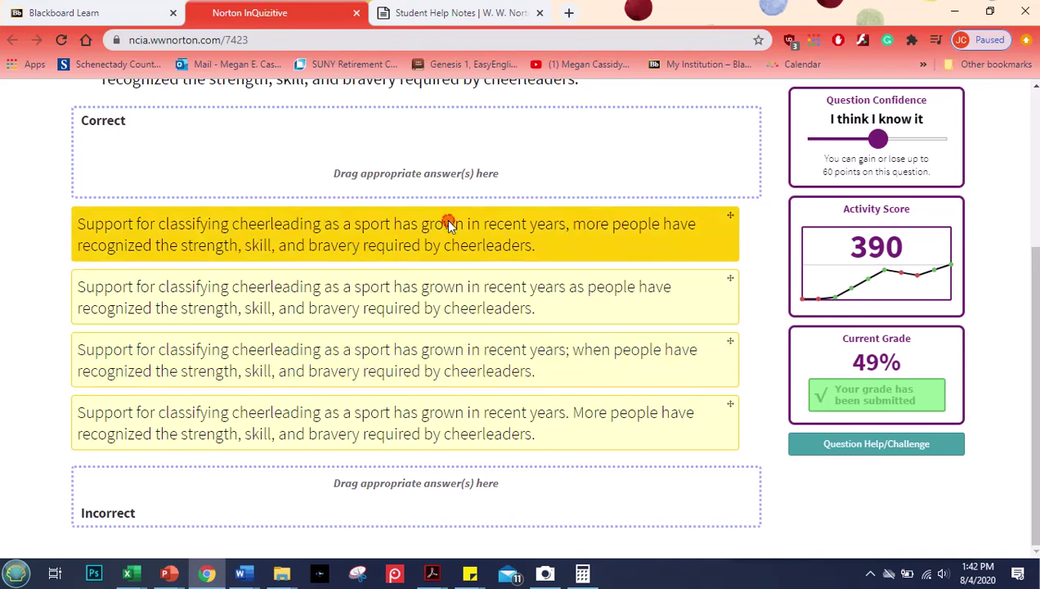
- Sort the four cheerleading revisions into Correct and Incorrect, reaching 450 points and 56%
{"action": "left_click_drag", "start_coordinate": [446, 218], "coordinate": [474, 476]}
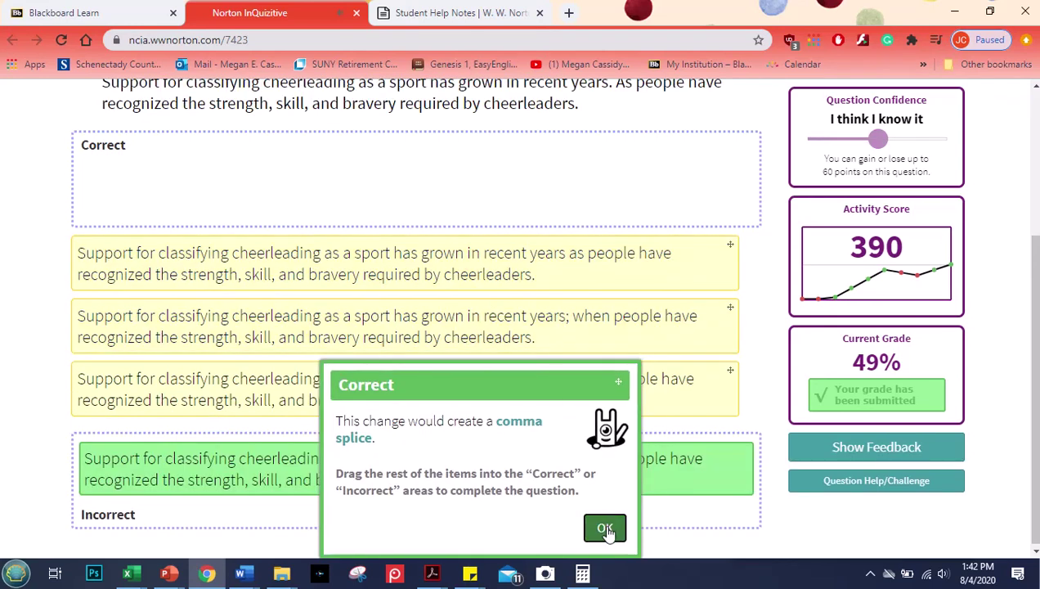
{"action": "left_click", "coordinate": [605, 527]}
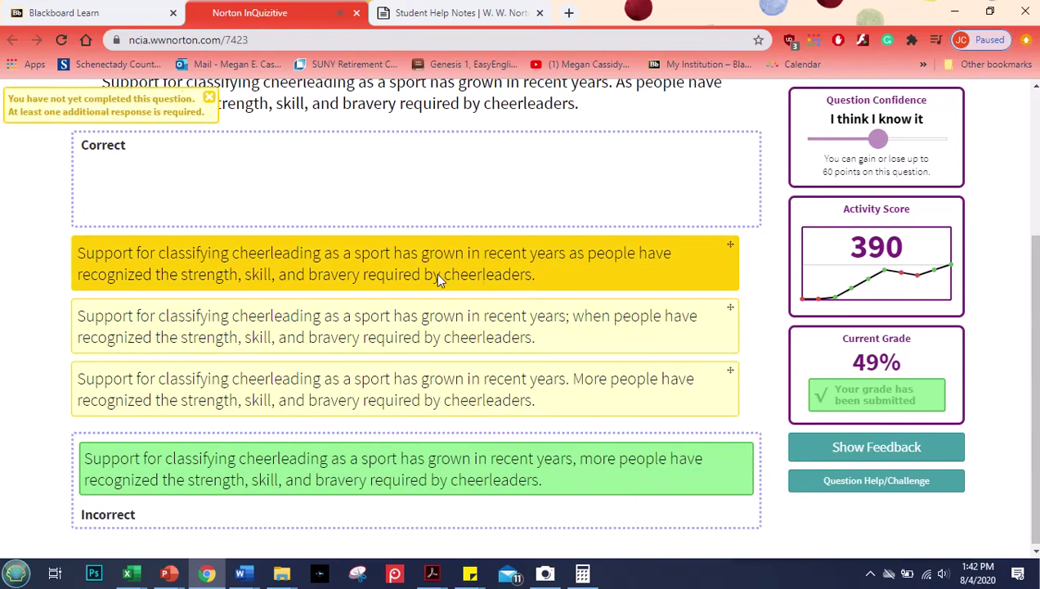
{"action": "left_click_drag", "start_coordinate": [437, 279], "coordinate": [442, 206]}
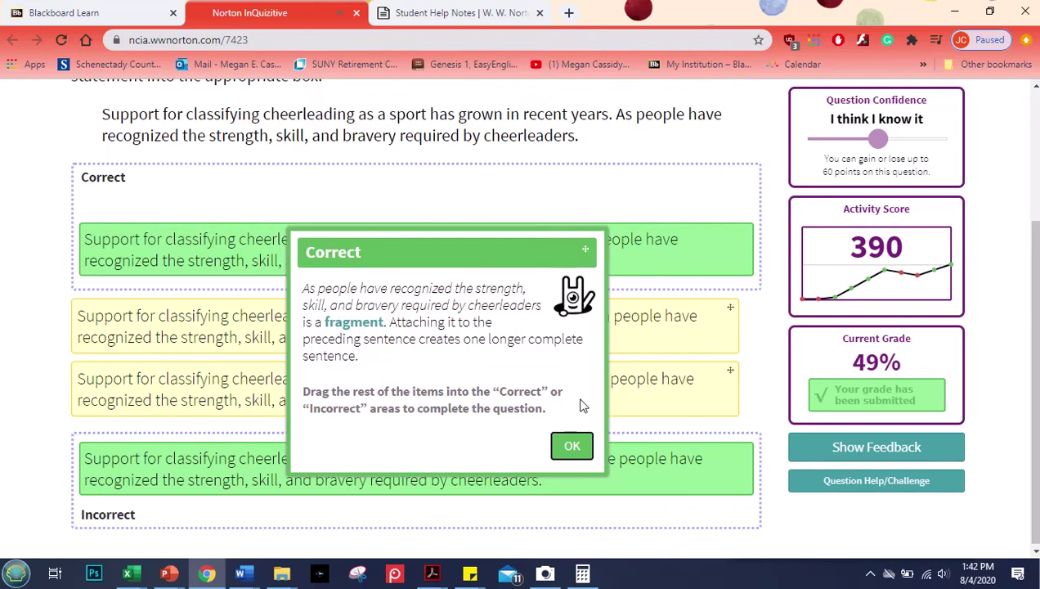
{"action": "left_click", "coordinate": [573, 445]}
{"action": "left_click_drag", "start_coordinate": [443, 340], "coordinate": [456, 479]}
{"action": "left_click", "coordinate": [584, 527]}
{"action": "left_click_drag", "start_coordinate": [618, 338], "coordinate": [605, 194]}
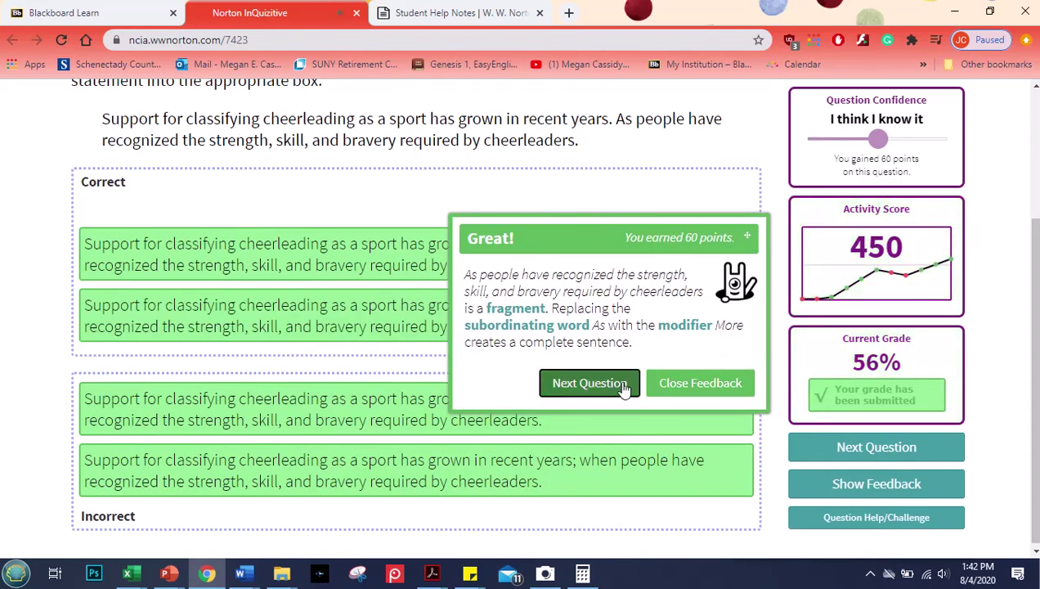
- Highlight the Current Grade figure twice for emphasis, then dismiss the Great! feedback
{"action": "left_click_drag", "start_coordinate": [896, 363], "coordinate": [840, 368]}
{"action": "left_click", "coordinate": [837, 367]}
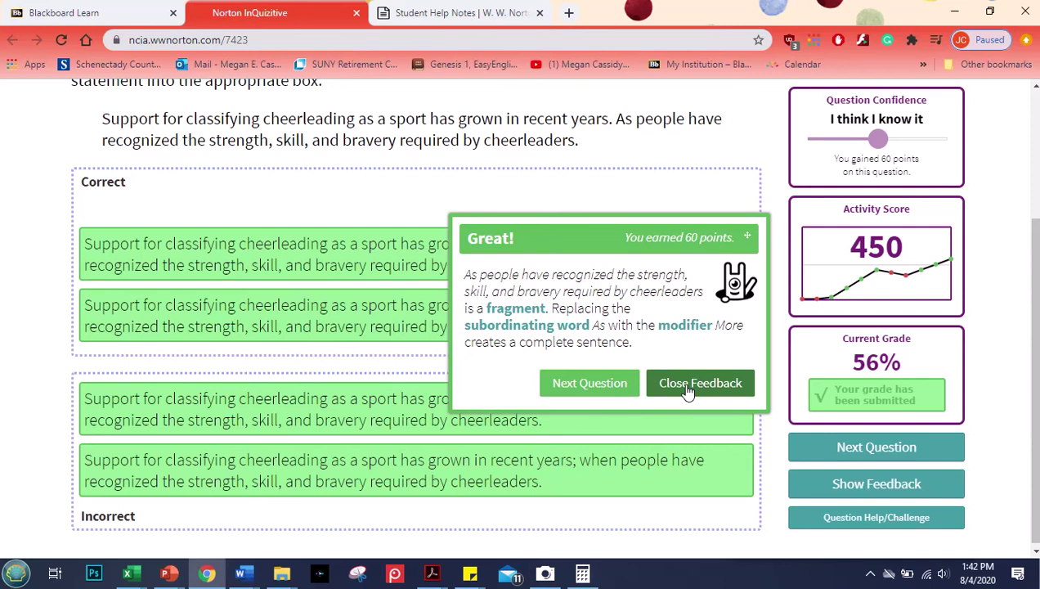
{"action": "left_click_drag", "start_coordinate": [847, 361], "coordinate": [915, 365]}
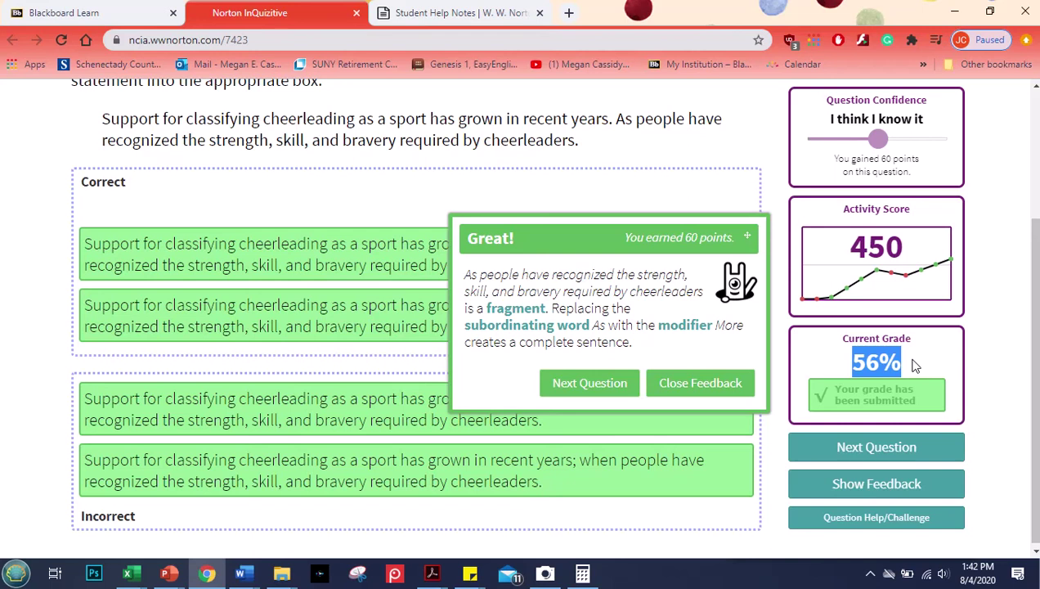
{"action": "left_click", "coordinate": [858, 360]}
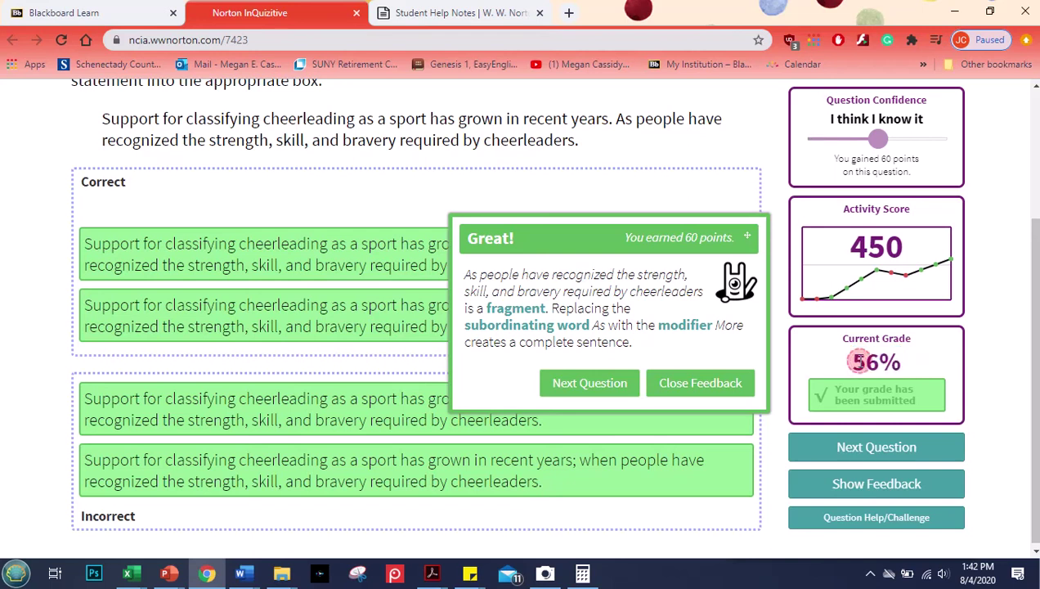
{"action": "left_click", "coordinate": [671, 384]}
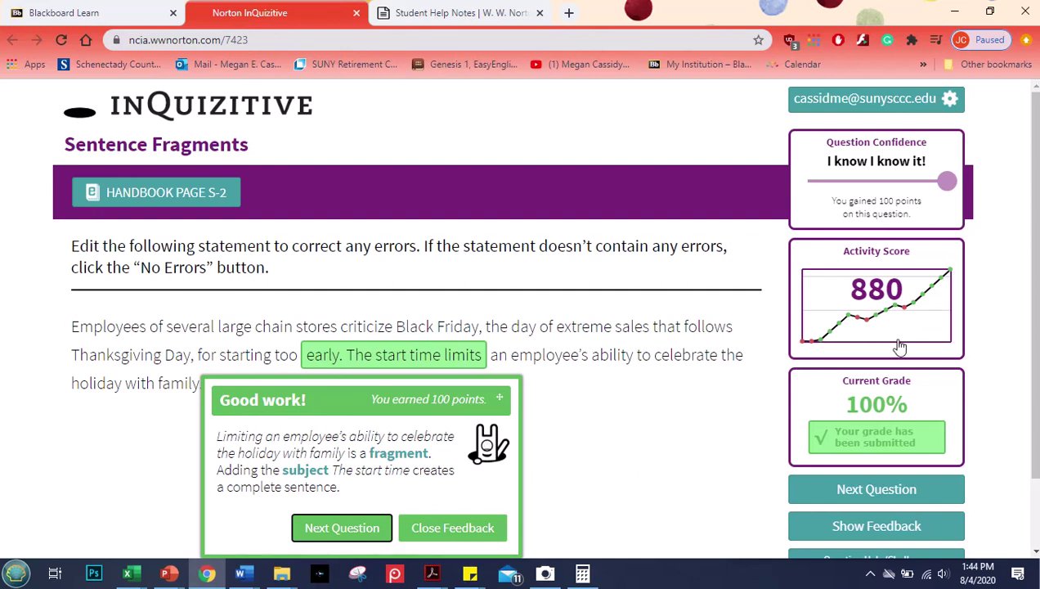
- Dismiss the Good work! feedback and open the full Activity Report showing 880 points
{"action": "left_click", "coordinate": [450, 528]}
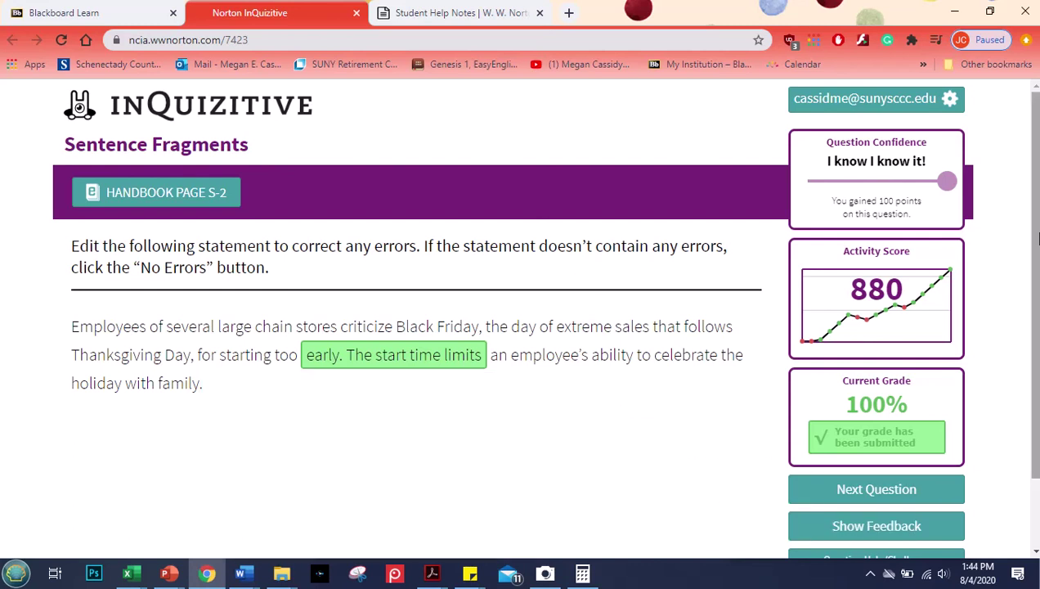
{"action": "scroll", "coordinate": [1002, 474], "scroll_direction": "down", "scroll_amount": 1}
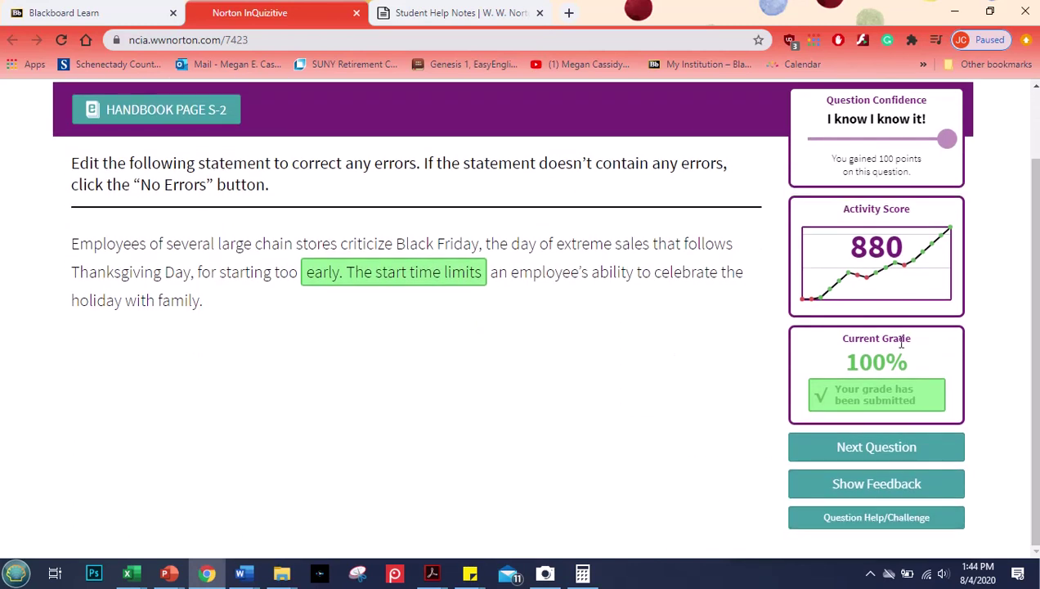
{"action": "left_click", "coordinate": [904, 285]}
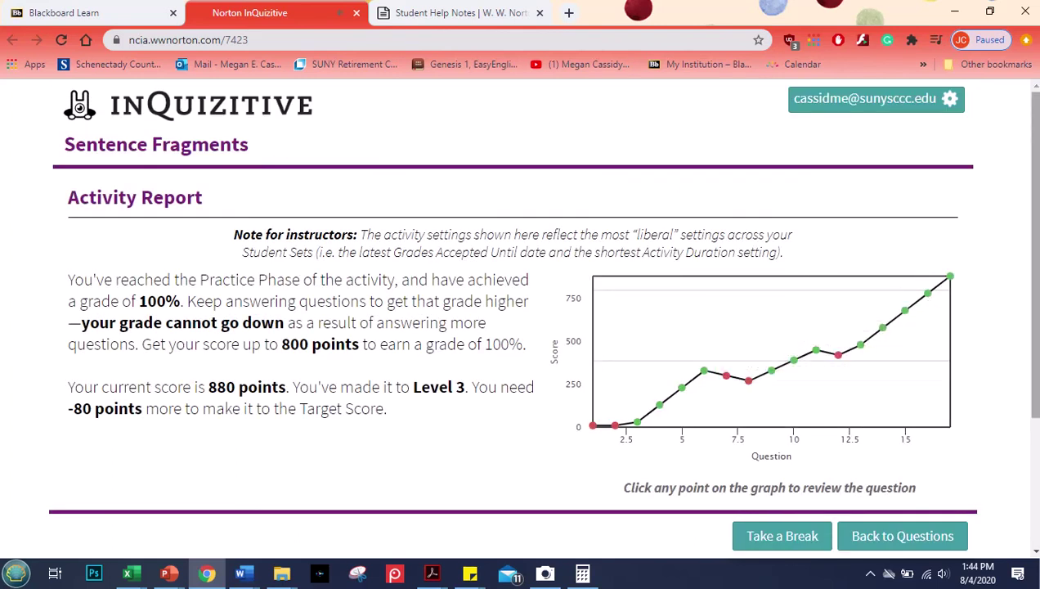
{"action": "scroll", "coordinate": [1034, 286], "scroll_direction": "down", "scroll_amount": 1}
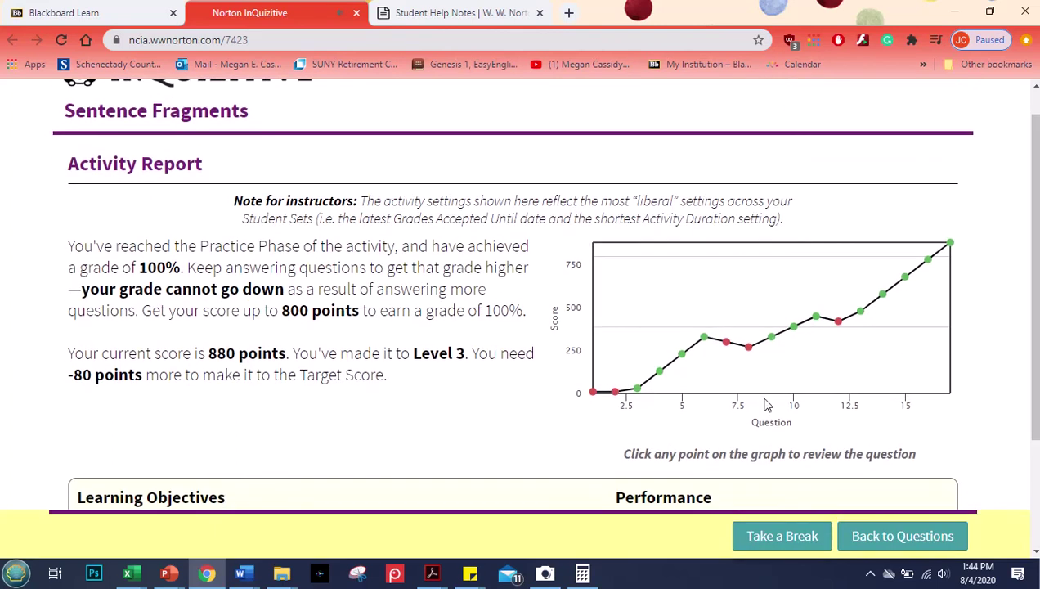
{"action": "mouse_move", "coordinate": [738, 352]}
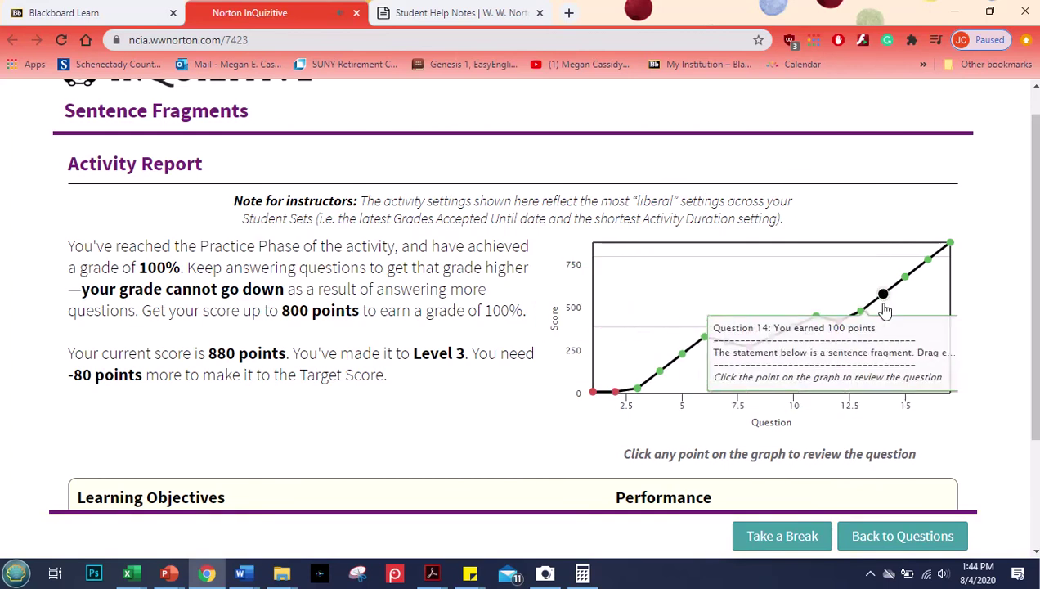
{"action": "scroll", "coordinate": [543, 311], "scroll_direction": "down", "scroll_amount": 2}
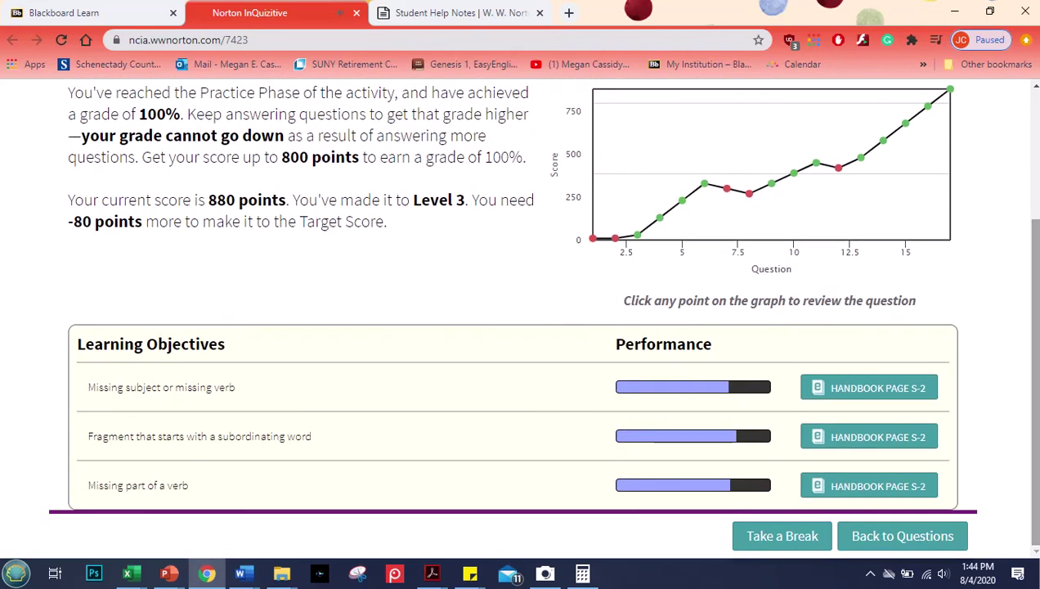
- View and close Handbook Page S-2 on missing subjects or verbs, then return to the questions
{"action": "left_click", "coordinate": [876, 391]}
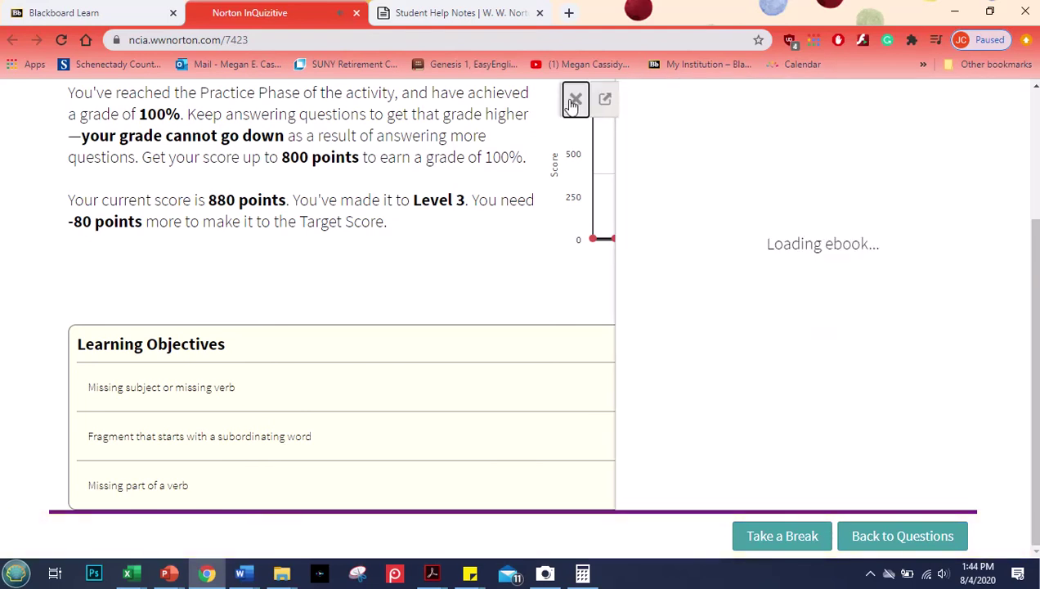
{"action": "left_click", "coordinate": [575, 99]}
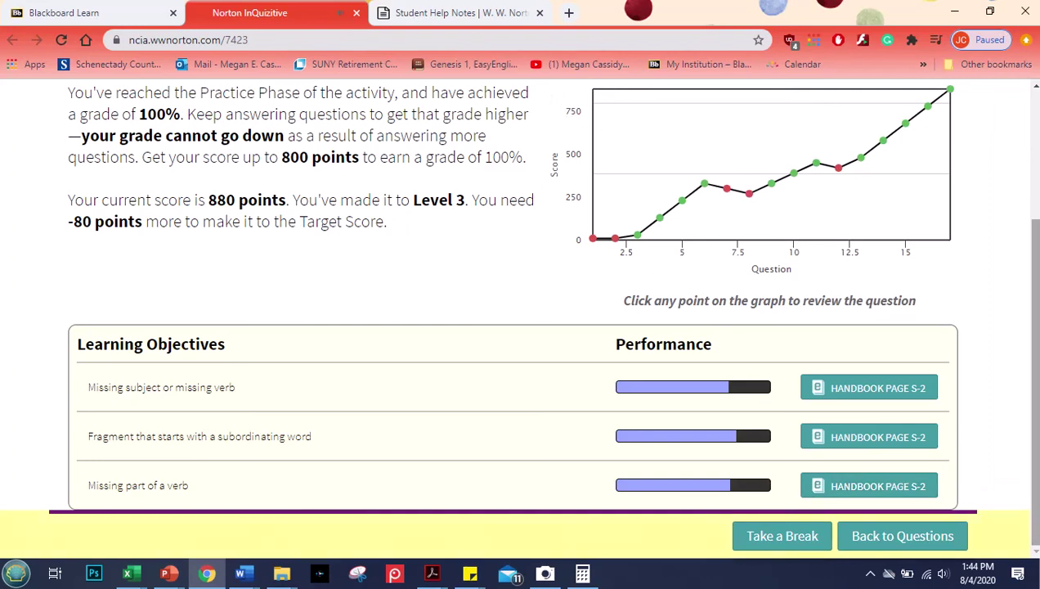
{"action": "scroll", "coordinate": [746, 366], "scroll_direction": "up", "scroll_amount": 3}
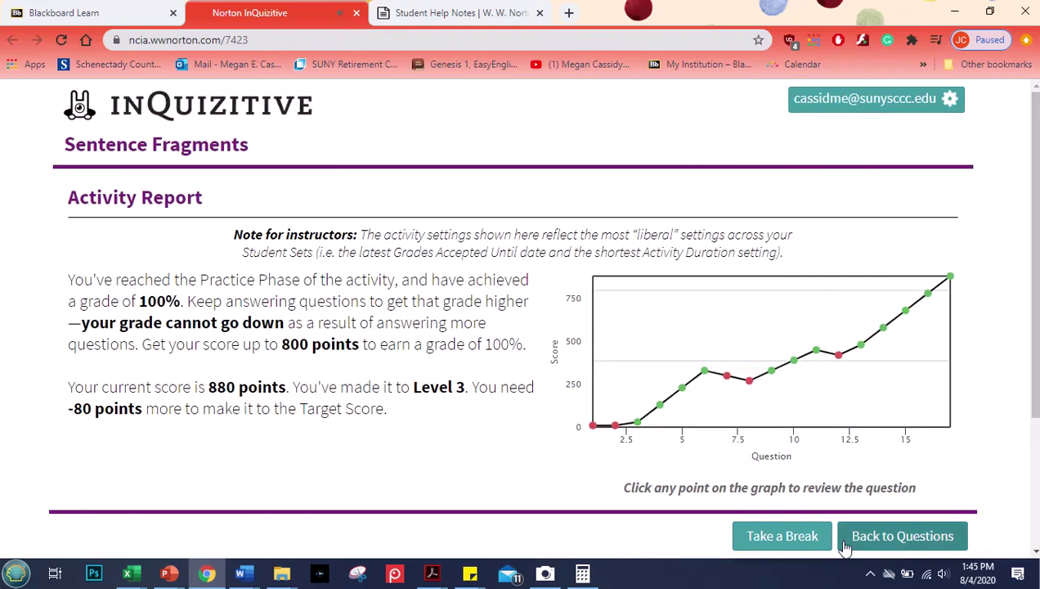
{"action": "left_click", "coordinate": [872, 536]}
{"action": "scroll", "coordinate": [883, 458], "scroll_direction": "down", "scroll_amount": 1}
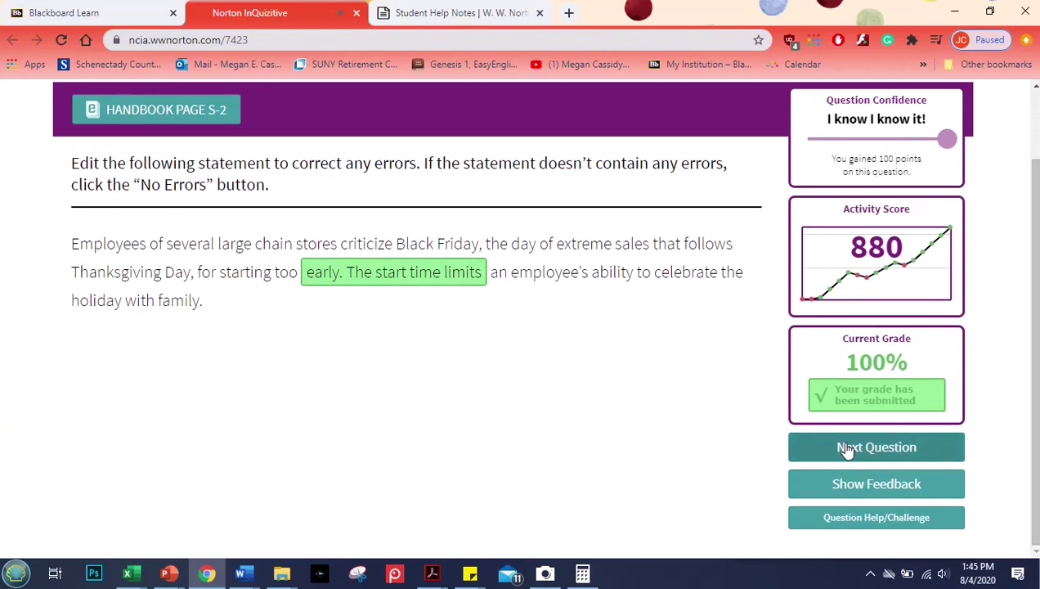
- Advance to the next question, dismiss the hot-streak bonus message, and briefly view the activity report
{"action": "left_click", "coordinate": [842, 448]}
{"action": "left_click", "coordinate": [759, 221]}
{"action": "left_click", "coordinate": [906, 539]}
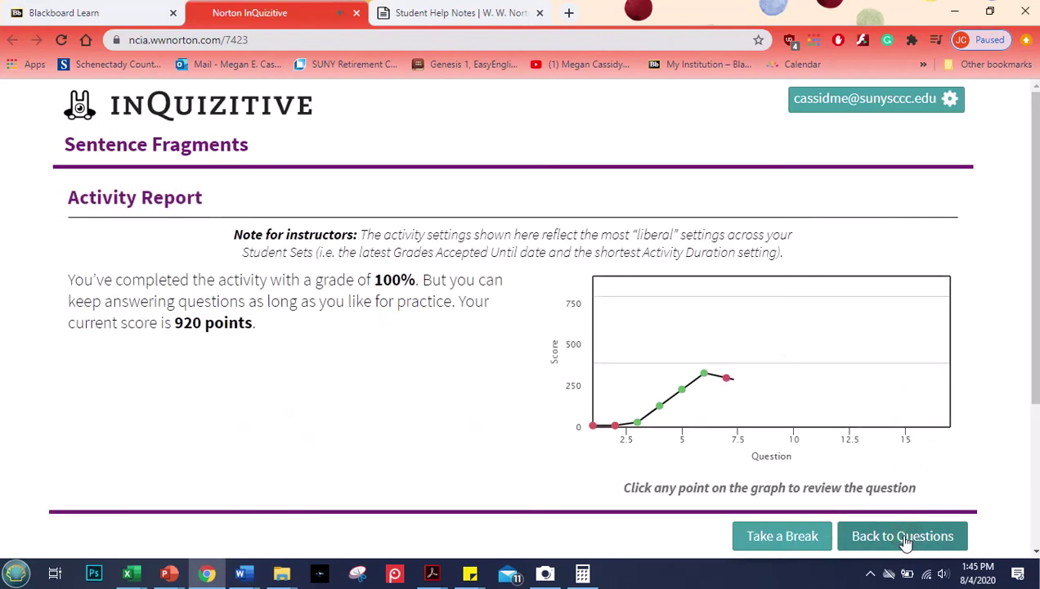
{"action": "left_click", "coordinate": [898, 540]}
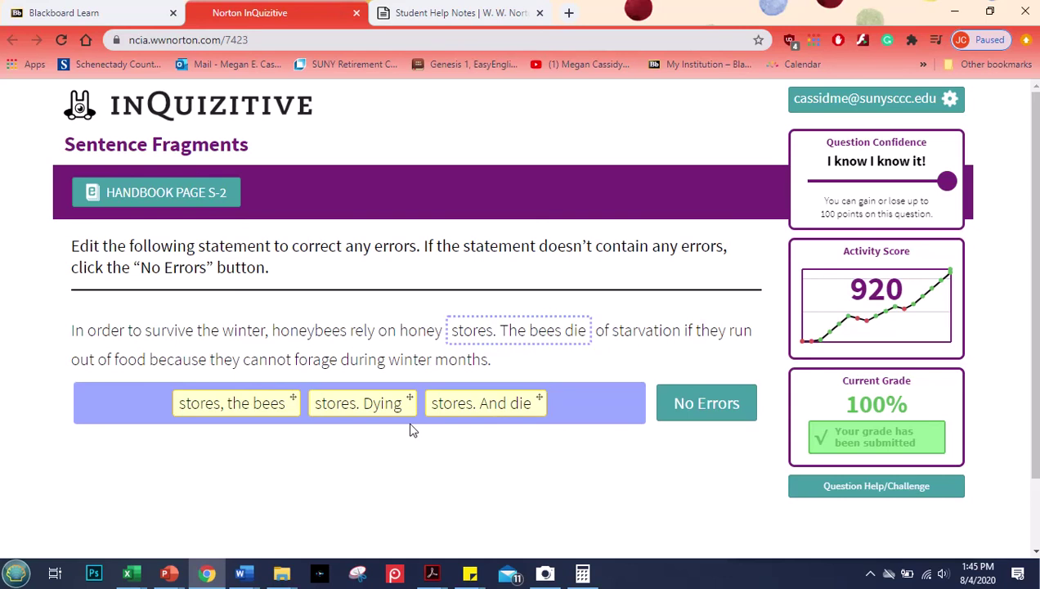
- Answer the honeybees sentence: wrong 'stores. And die' attempt, then No Errors after retrying
{"action": "left_click_drag", "start_coordinate": [448, 406], "coordinate": [481, 337]}
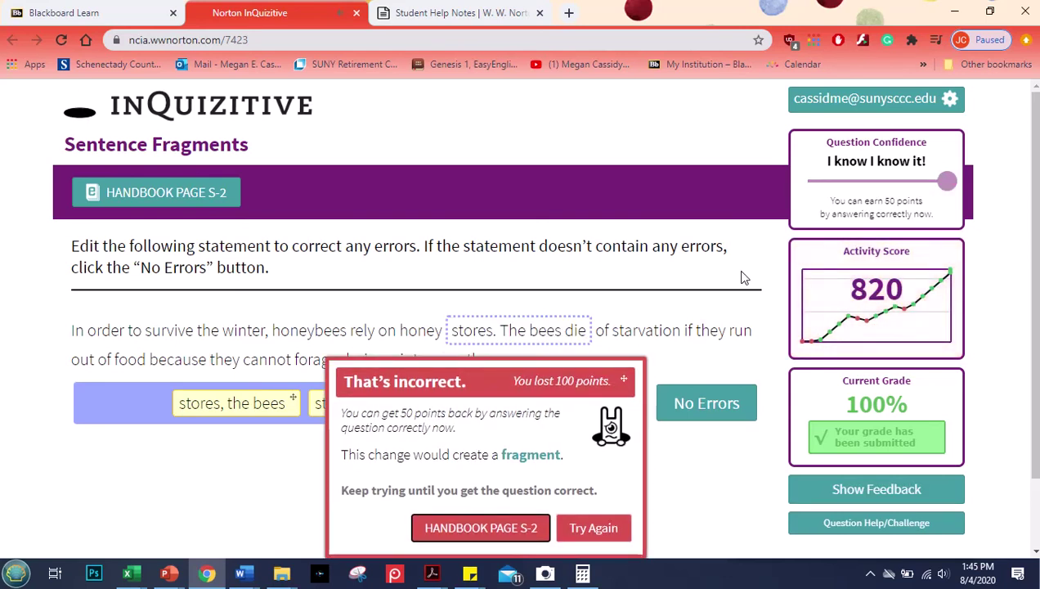
{"action": "left_click", "coordinate": [606, 530]}
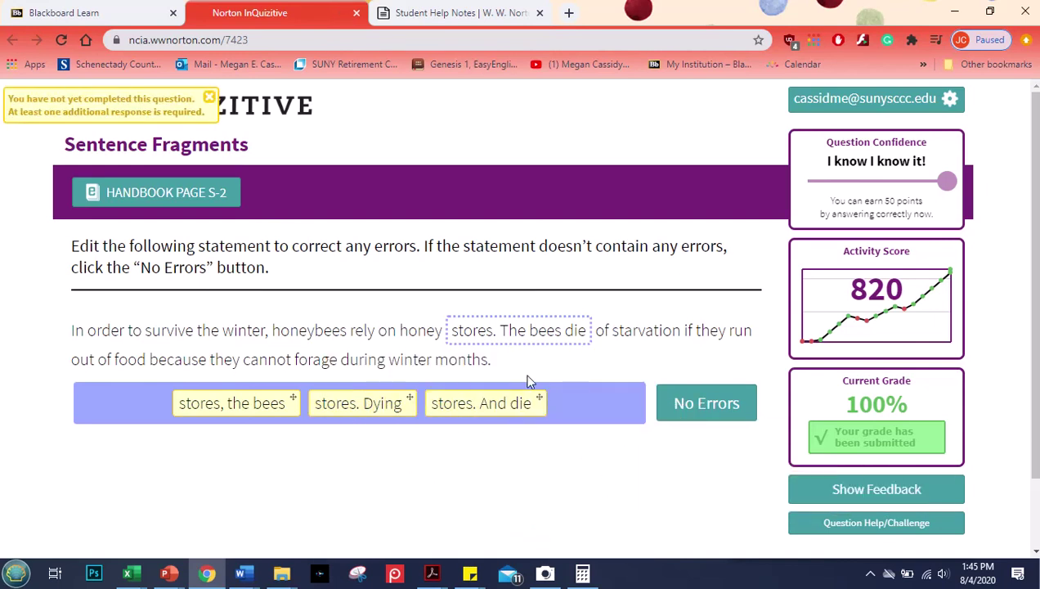
{"action": "left_click", "coordinate": [710, 404]}
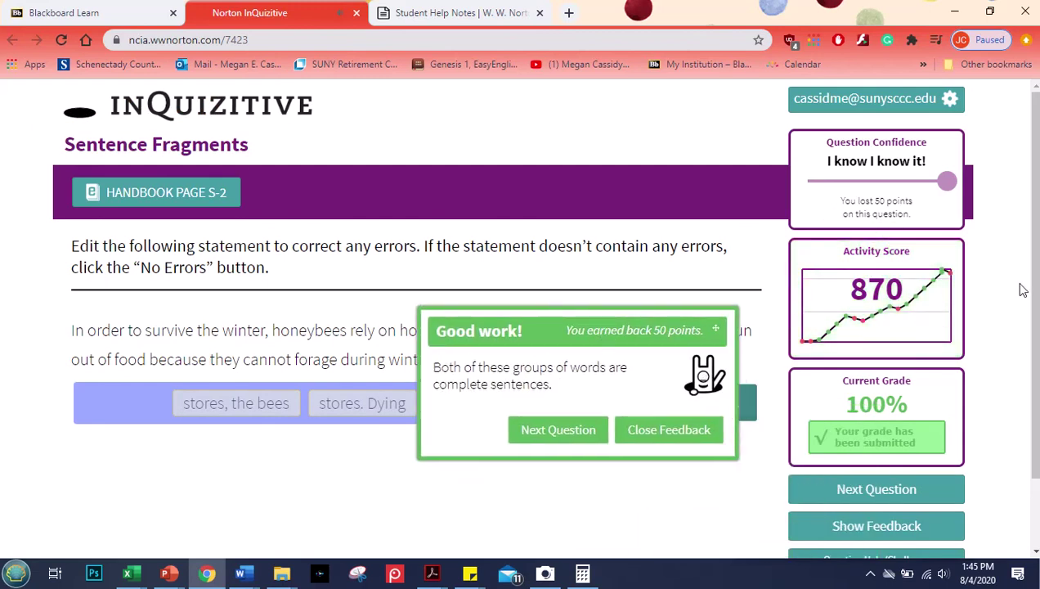
{"action": "left_click_drag", "start_coordinate": [908, 402], "coordinate": [832, 412]}
{"action": "left_click", "coordinate": [846, 401]}
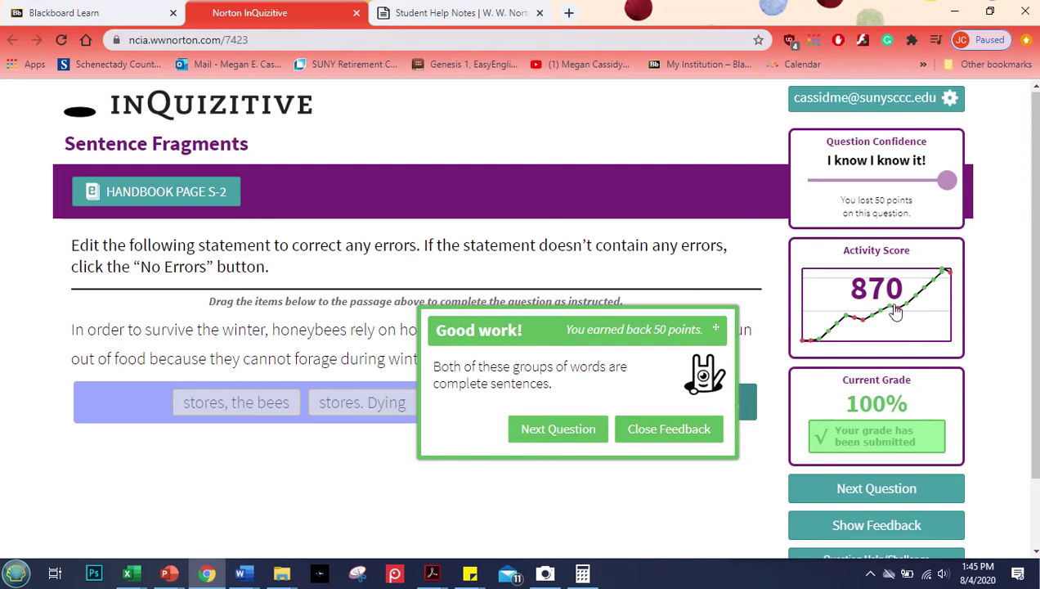
{"action": "left_click", "coordinate": [650, 438]}
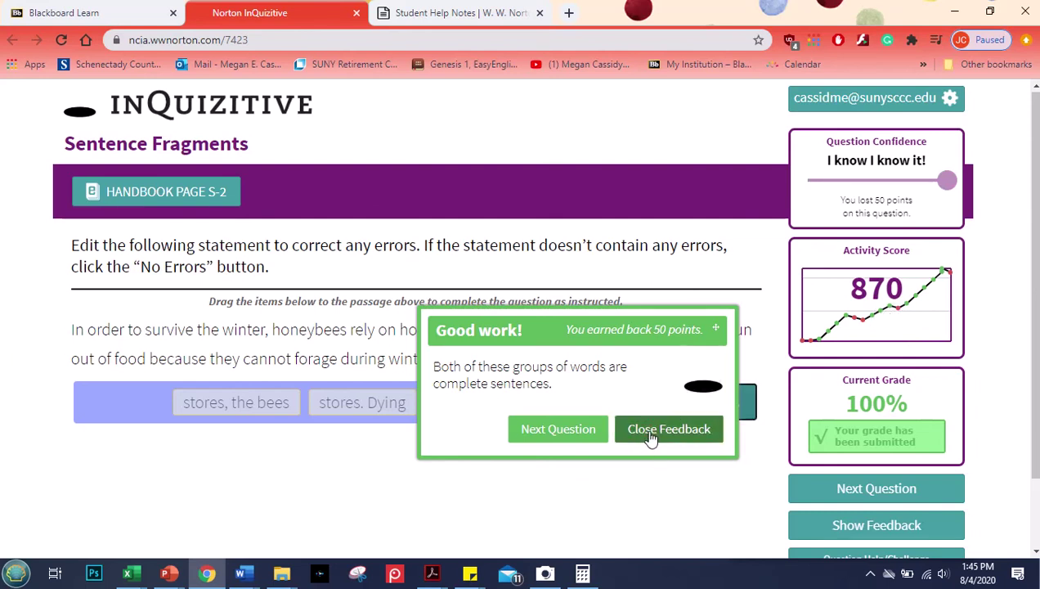
- Close the InQuizitive activity tab and browse the Student Help Notes article list
{"action": "left_click", "coordinate": [357, 13]}
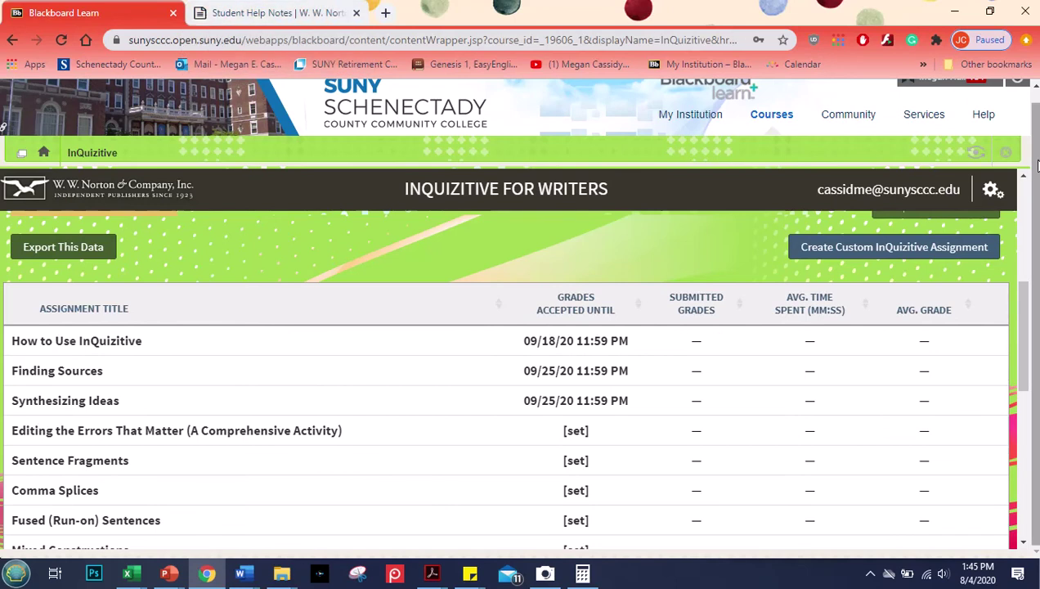
{"action": "left_click", "coordinate": [275, 11]}
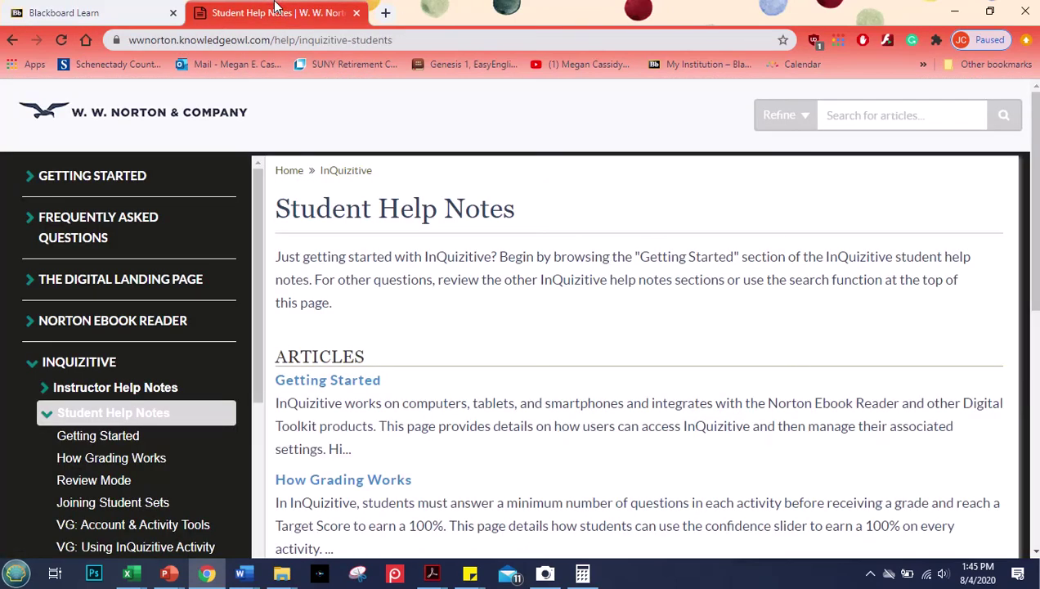
{"action": "left_click", "coordinate": [400, 42]}
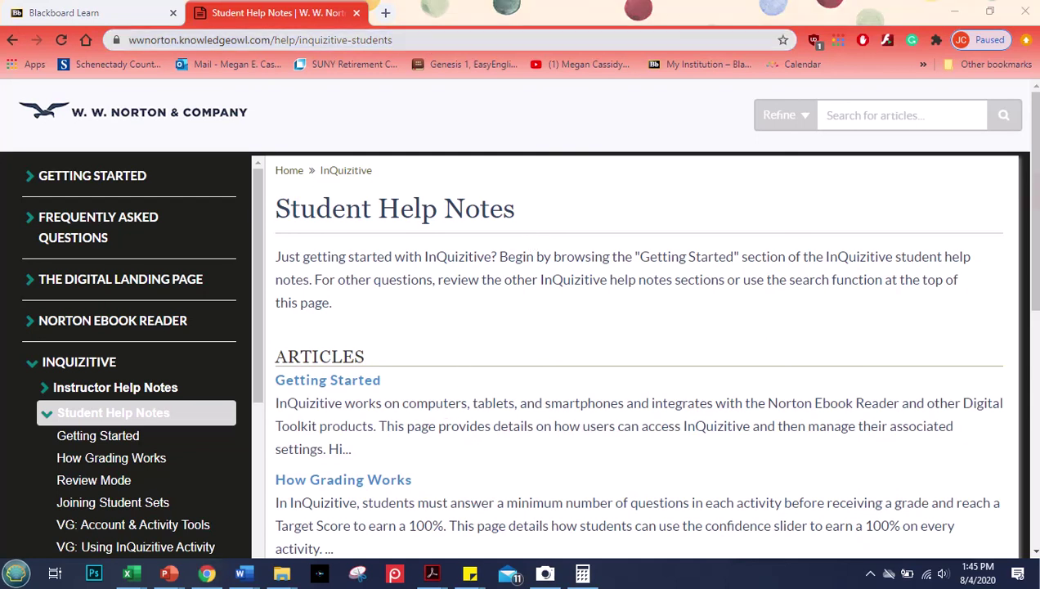
{"action": "left_click_drag", "start_coordinate": [1034, 311], "coordinate": [1035, 366]}
{"action": "scroll", "coordinate": [1035, 367], "scroll_direction": "down", "scroll_amount": 6}
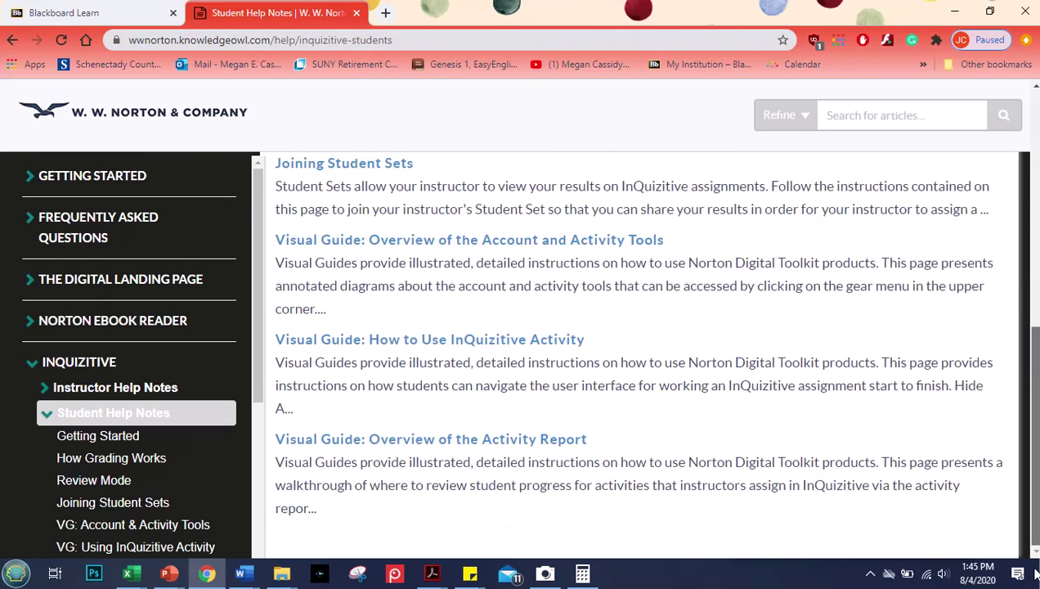
{"action": "scroll", "coordinate": [1015, 377], "scroll_direction": "up", "scroll_amount": 6}
{"action": "left_click", "coordinate": [873, 111]}
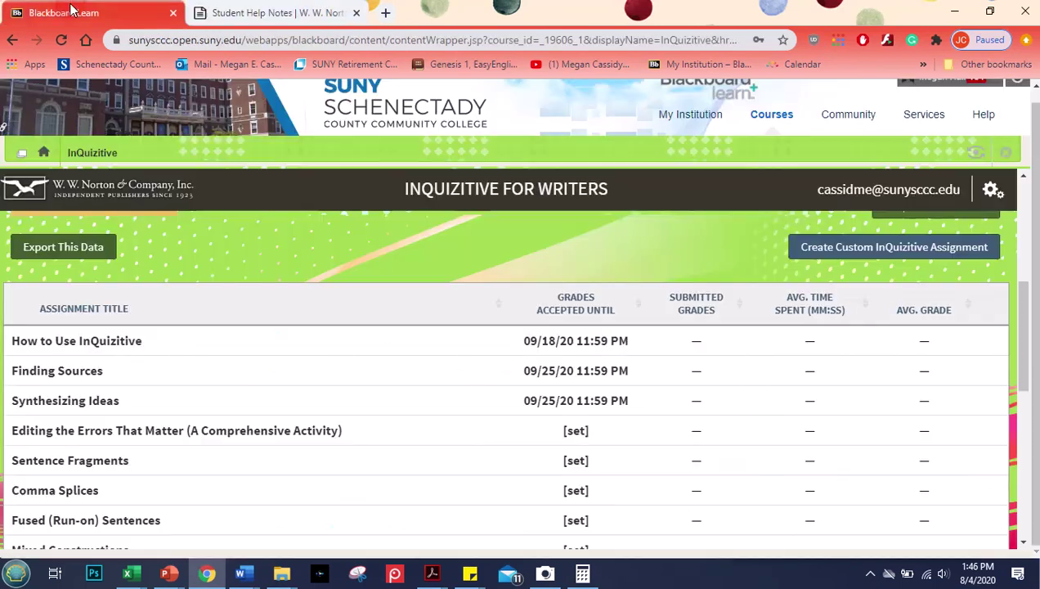
- Switch to the Blackboard Learn tab and scroll up to the InQuizitive for Writers assignment table
{"action": "left_click", "coordinate": [69, 12]}
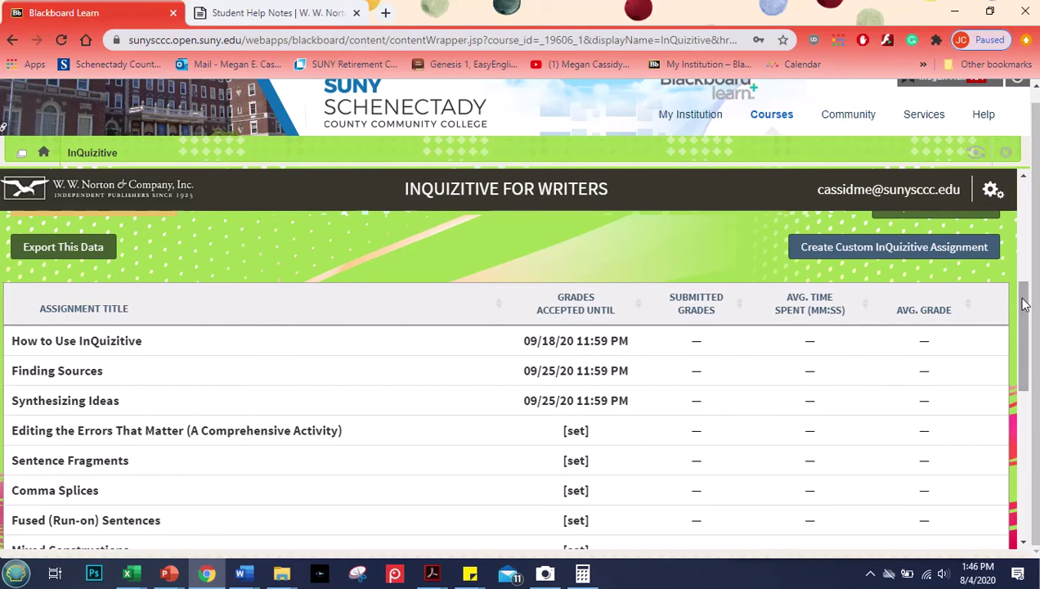
{"action": "scroll", "coordinate": [1024, 289], "scroll_direction": "up", "scroll_amount": 2}
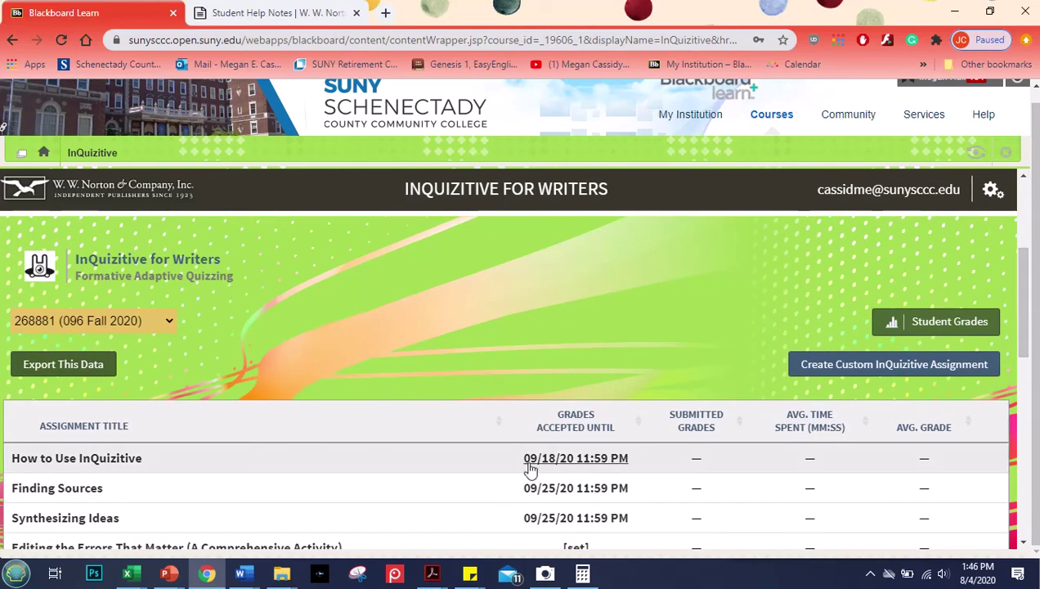